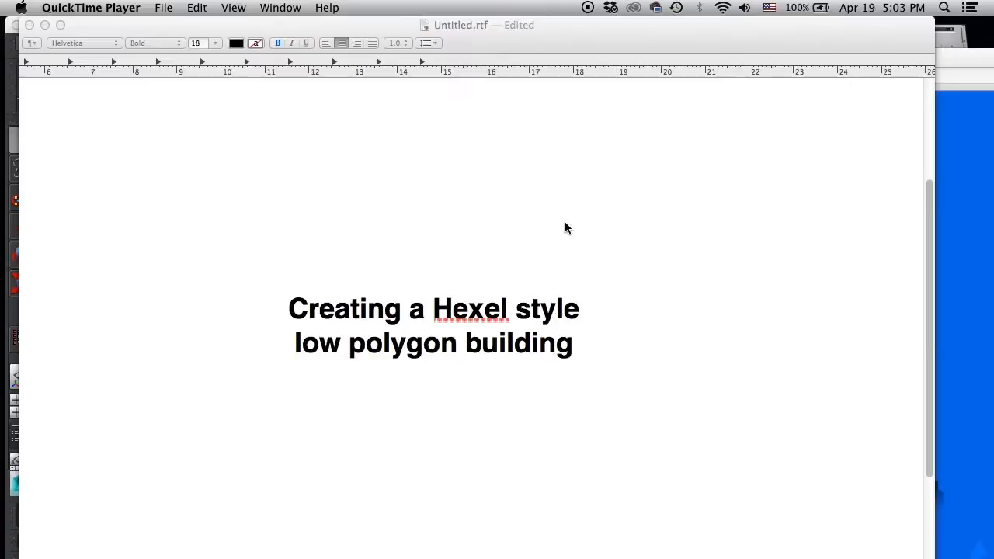
- Look over the tower reference image in Preview and browse the isometric hexel artworks on the Doodle of the Day page in Safari
left_click(967, 59)
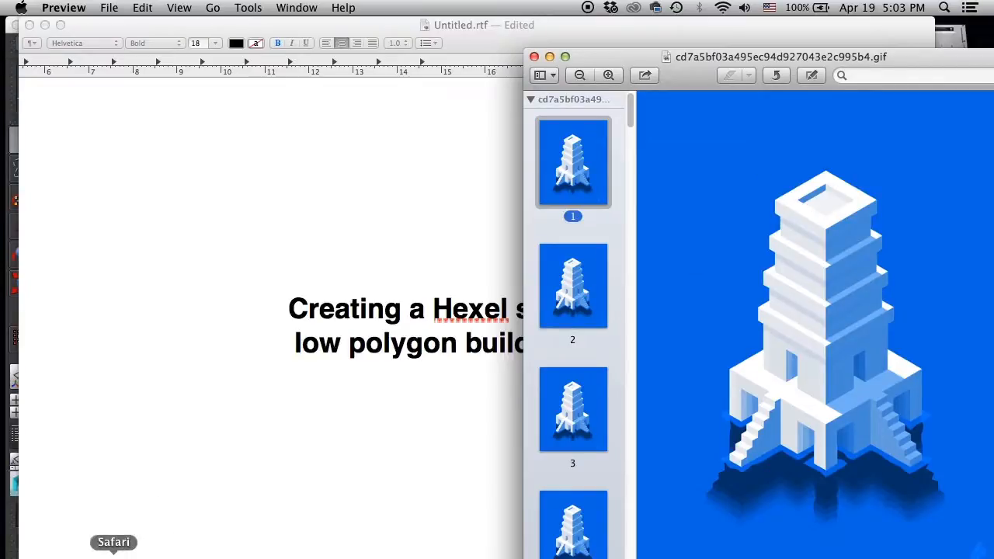
left_click(119, 555)
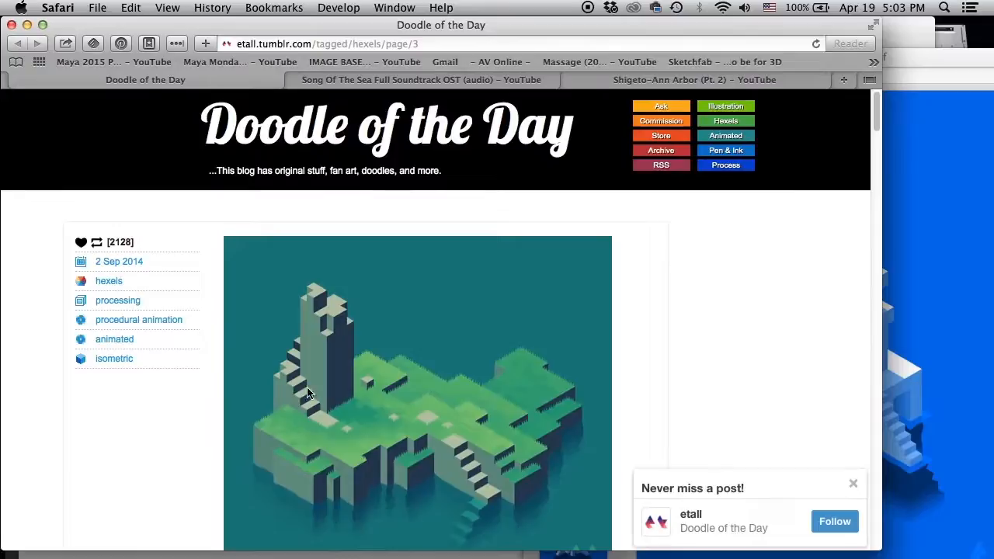
scroll(436, 272, "down", 3)
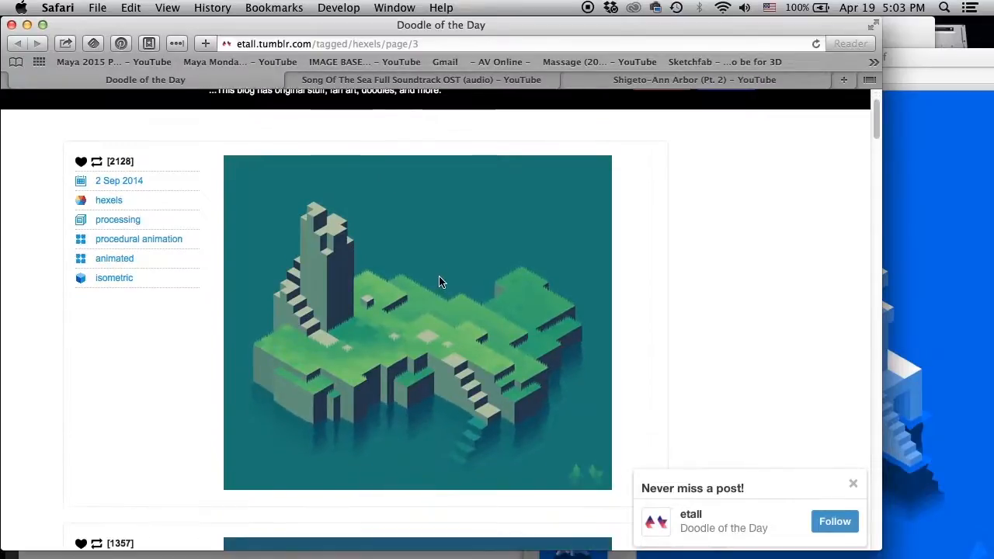
scroll(440, 285, "down", 10)
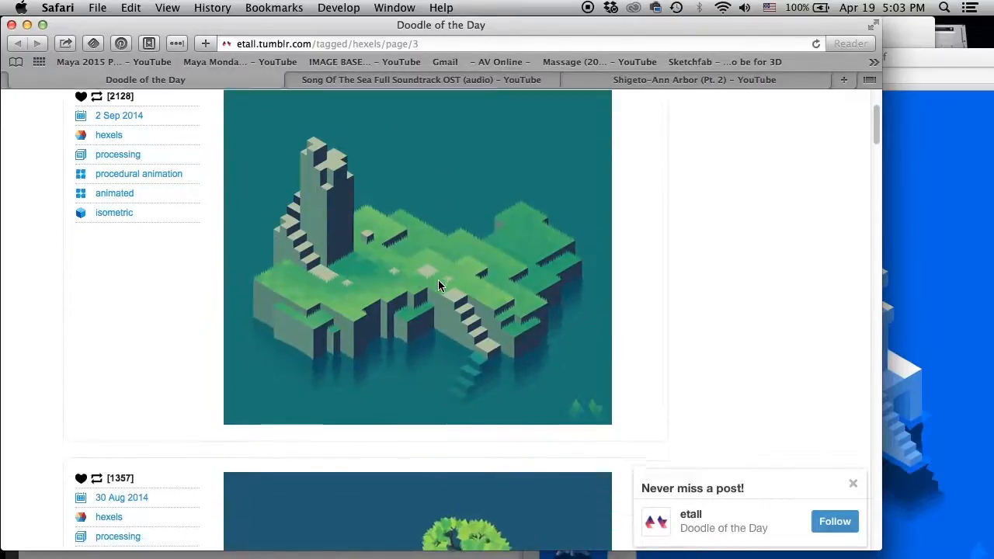
scroll(436, 289, "down", 20)
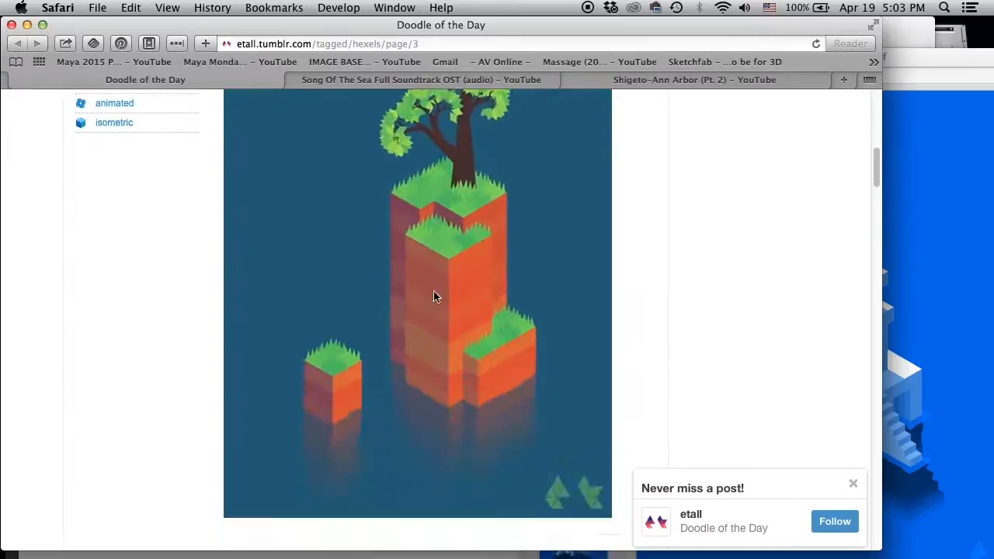
scroll(431, 301, "down", 20)
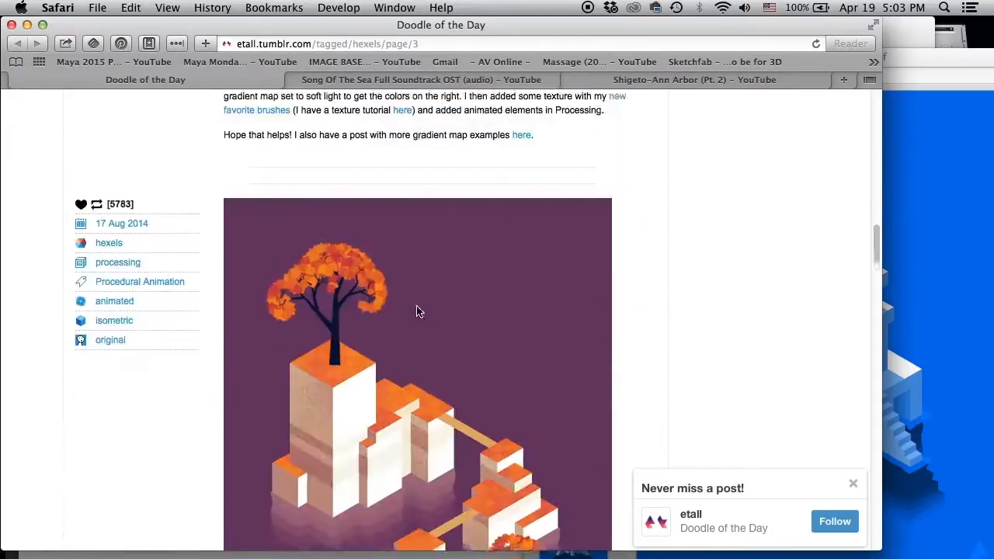
scroll(417, 309, "down", 7)
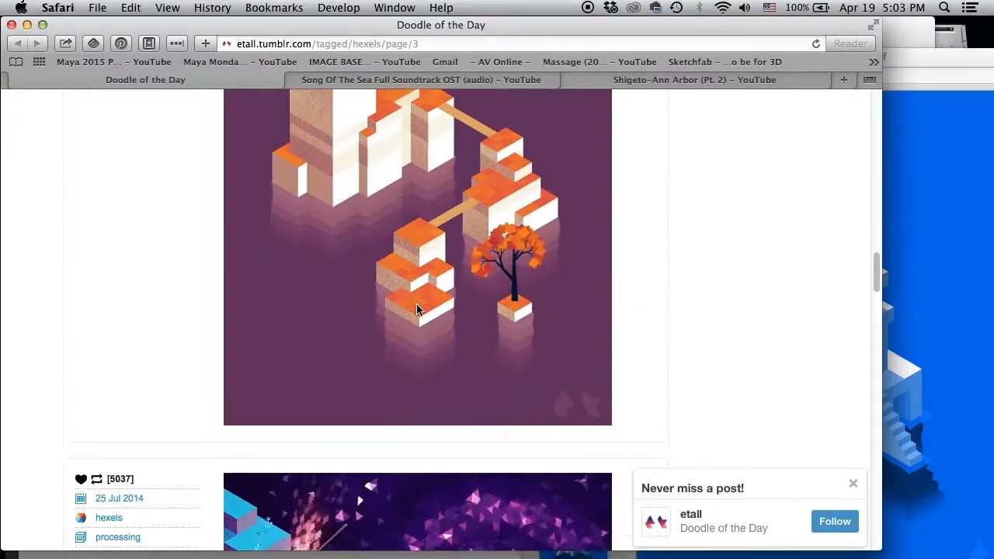
scroll(415, 312, "down", 20)
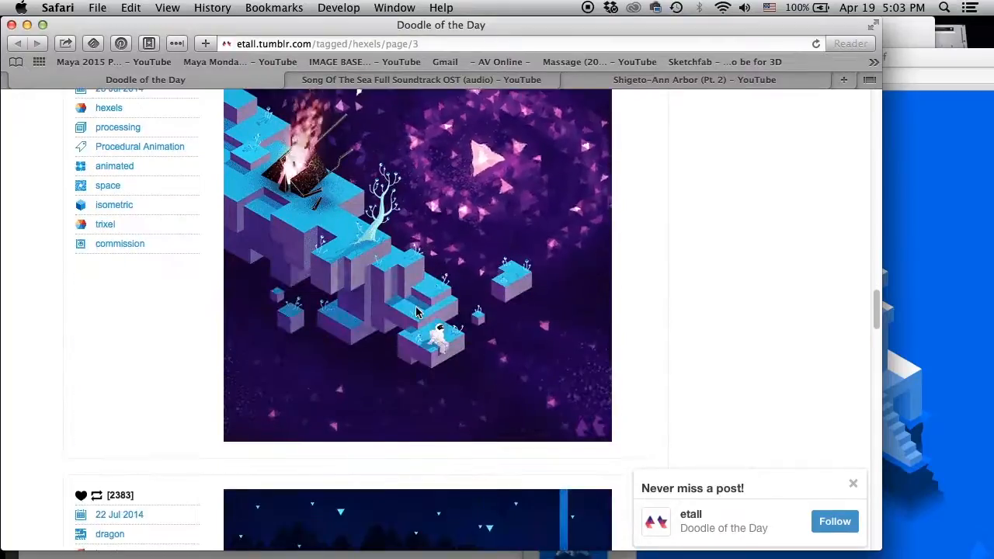
scroll(416, 312, "down", 20)
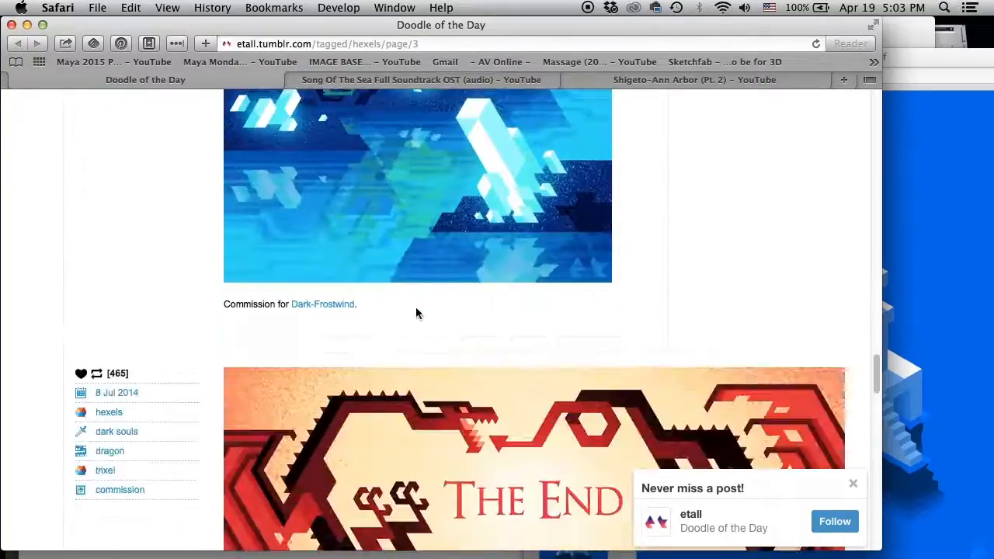
scroll(415, 316, "down", 5)
scroll(417, 310, "up", 20)
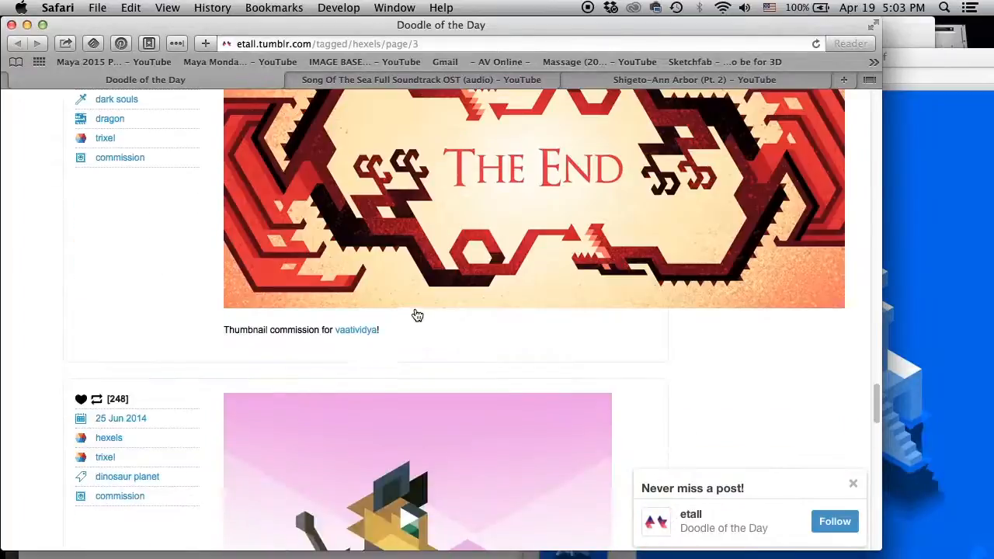
scroll(416, 303, "up", 15)
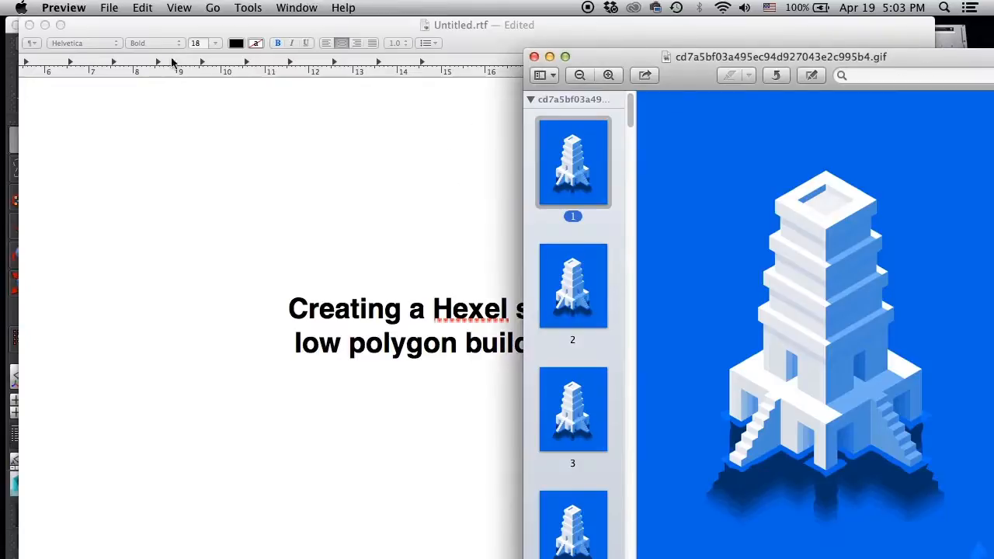
- Switch to Maya and check the tower reference image in Preview against the empty scene
left_click(9, 35)
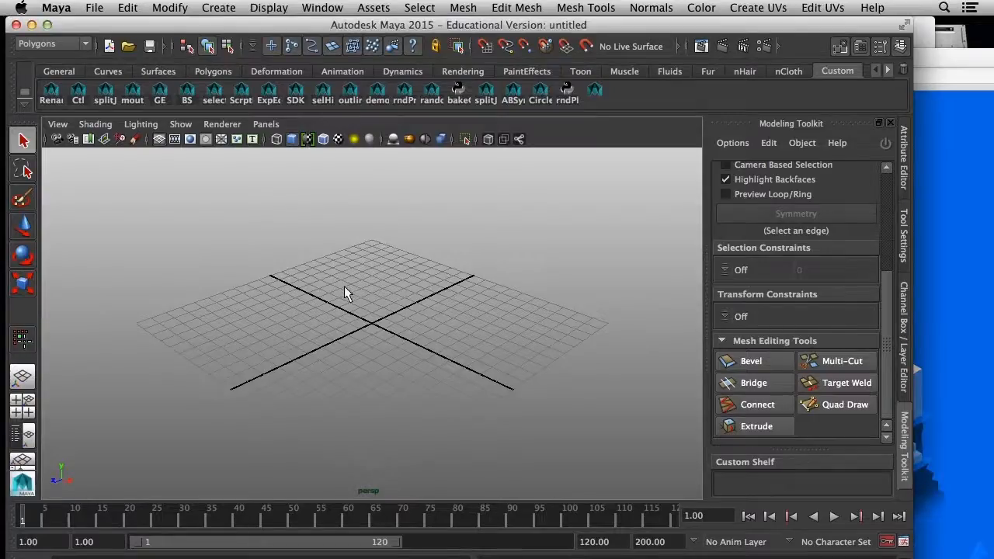
left_click(106, 46)
left_click(308, 139)
left_click(966, 62)
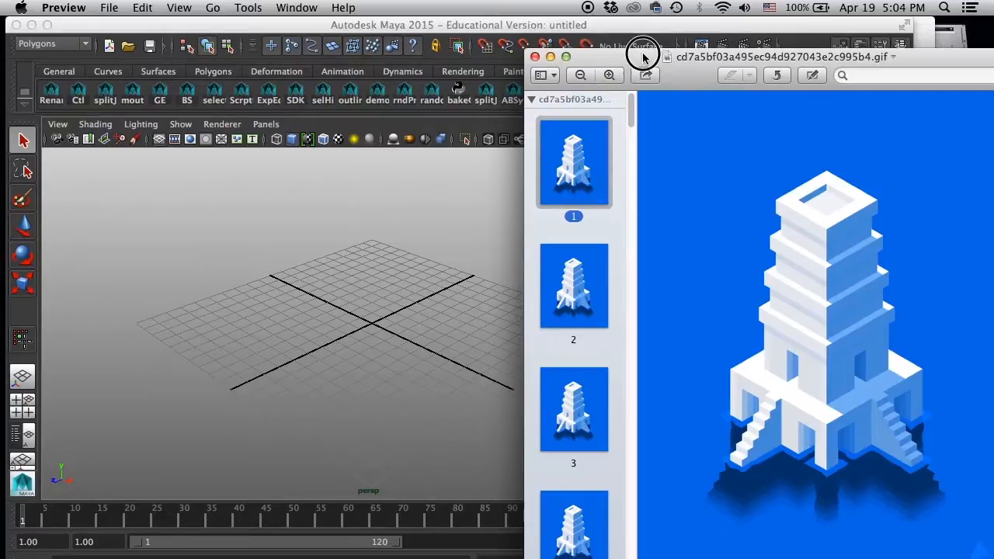
left_click(630, 25)
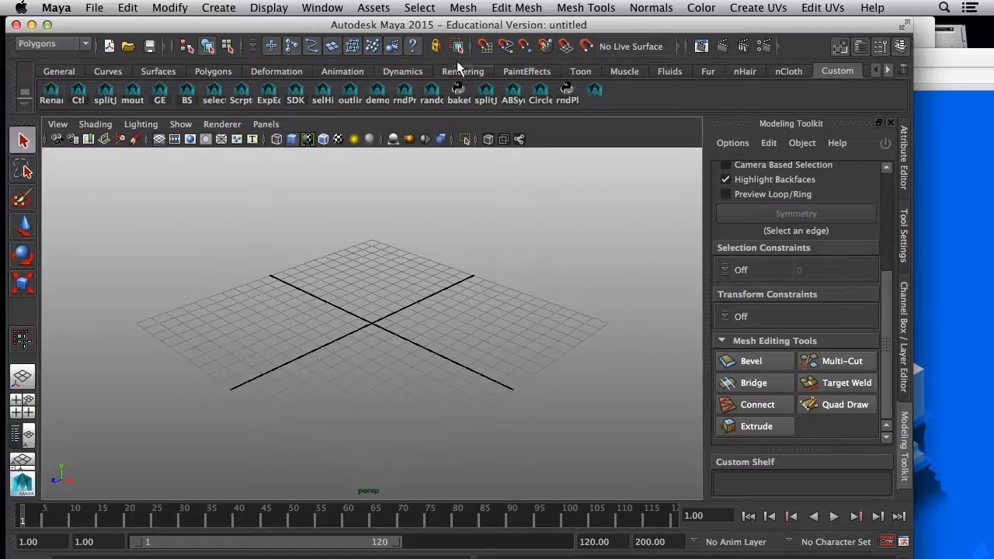
- Set the linear working units to meter in Maya's general application preferences and save the preferences
left_click(321, 14)
mouse_move(345, 95)
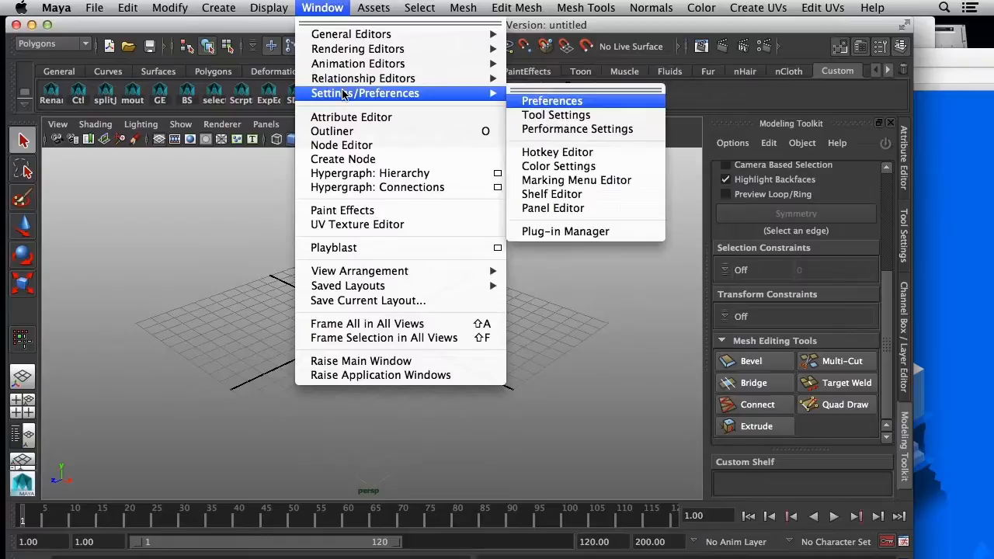
left_click(551, 101)
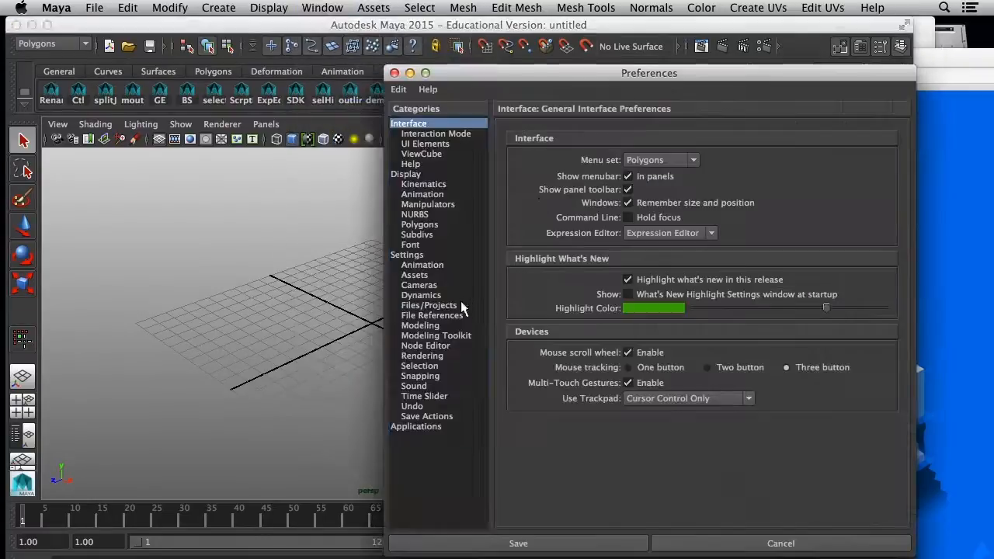
left_click(412, 255)
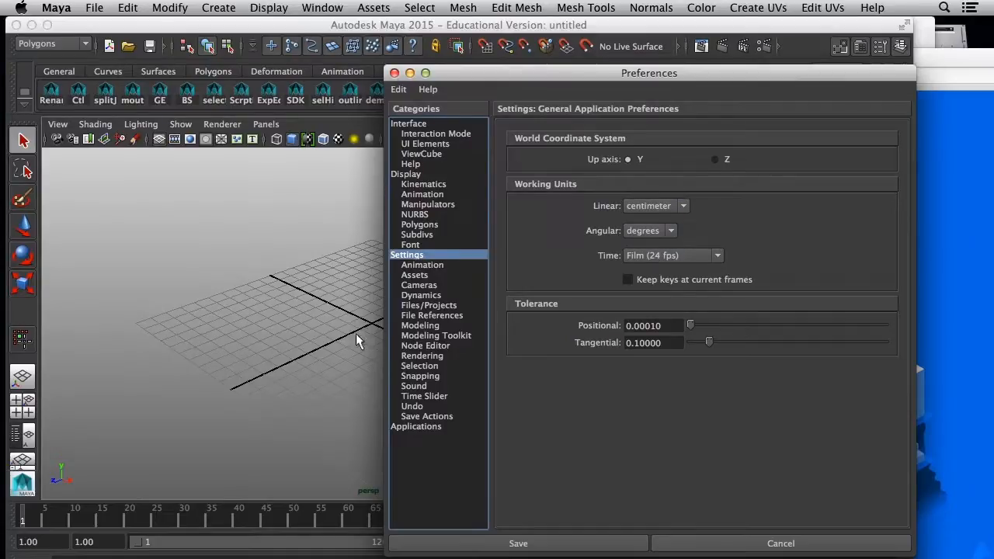
left_click(646, 206)
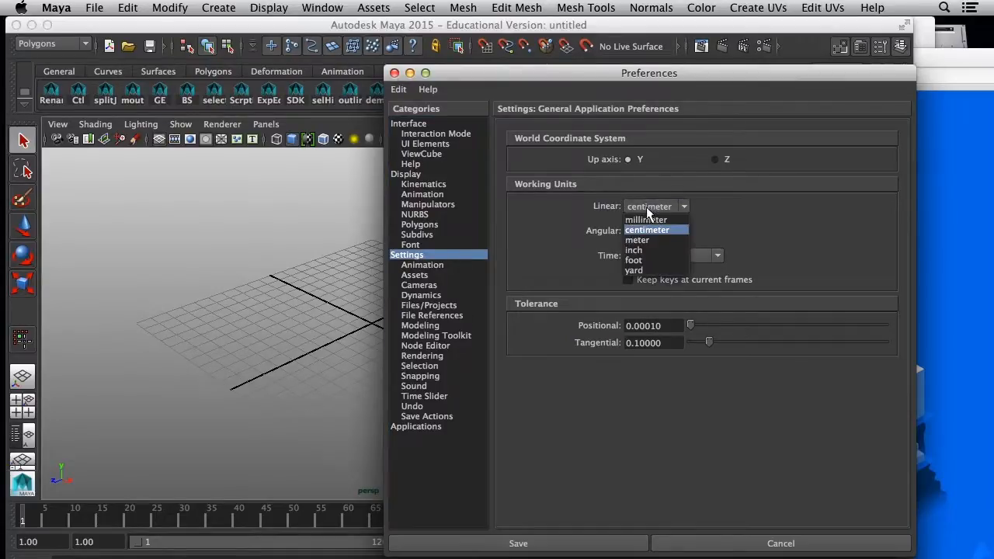
left_click(649, 241)
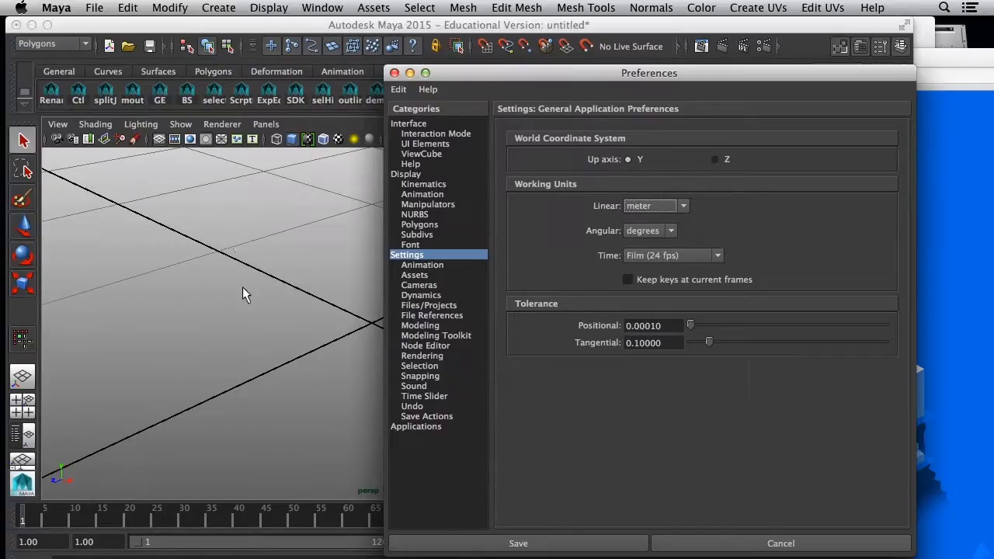
scroll(296, 326, "down", 4)
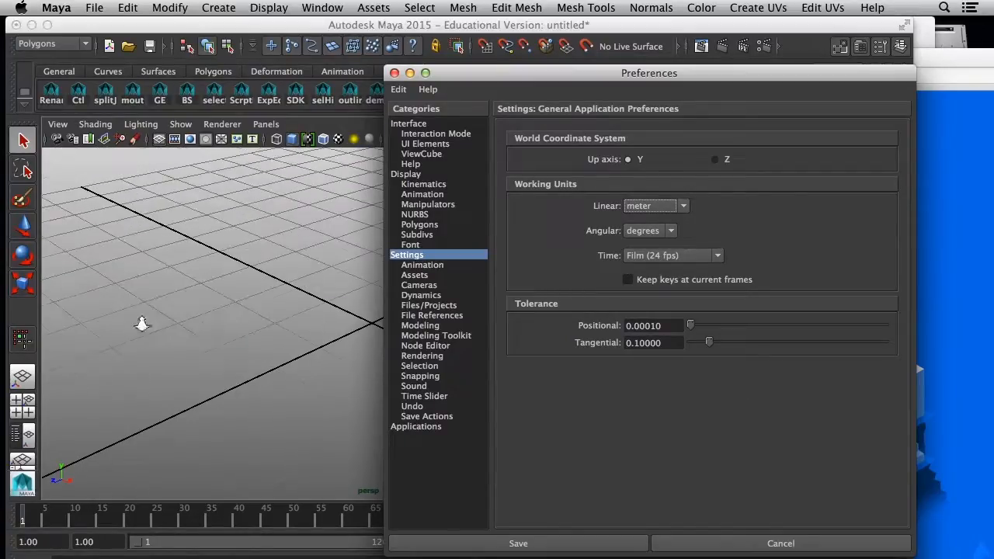
scroll(170, 320, "down", 6)
middle_click_drag(188, 375, 161, 344, "alt")
left_click_drag(161, 344, 169, 341, "alt")
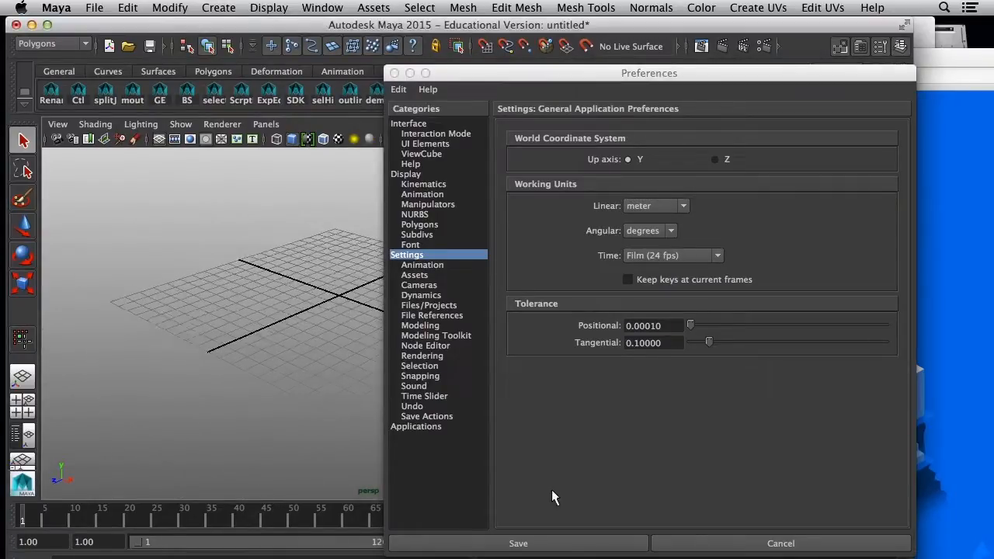
left_click(562, 541)
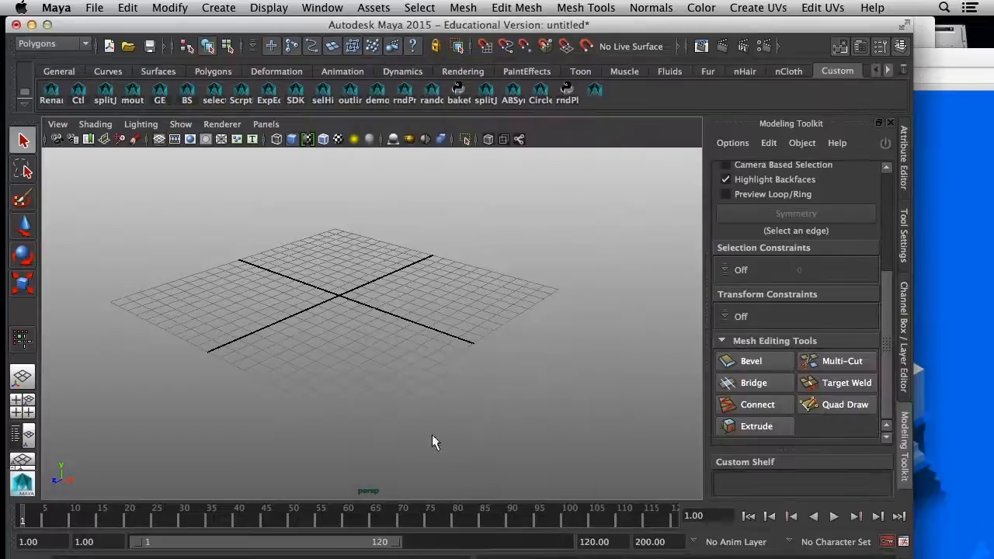
- Examine the isometric tower reference in Preview and compare its viewing angle with the grid in Maya's perspective view
left_click(920, 109)
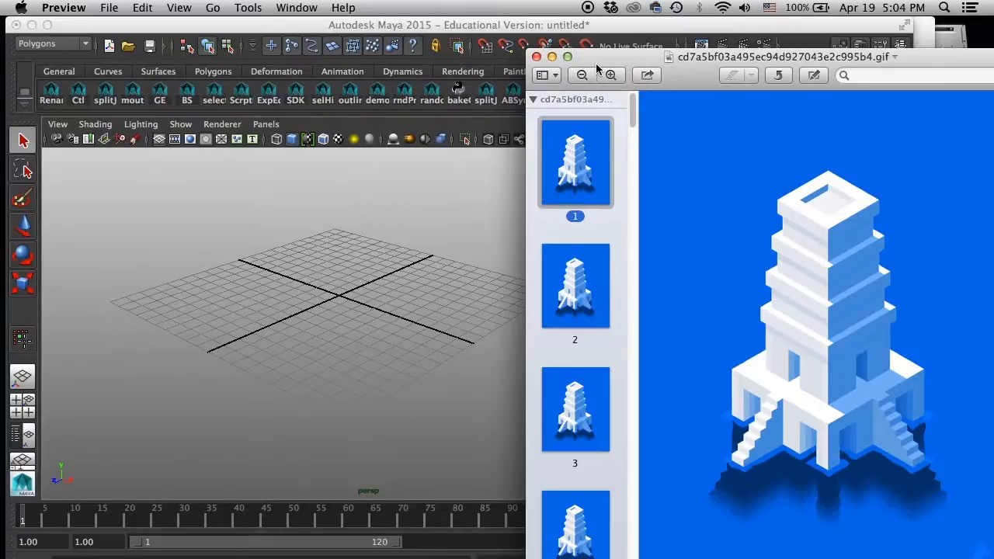
mouse_move(622, 63)
left_mouse_down()
mouse_move(588, 62)
mouse_move(608, 62)
left_mouse_up()
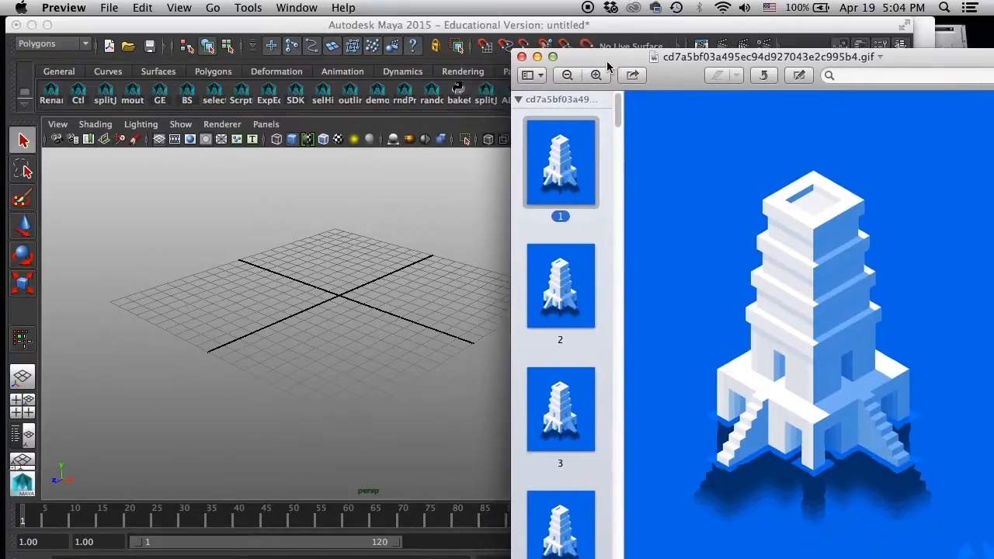
left_click(466, 310)
left_click_drag(466, 310, 433, 336, "alt")
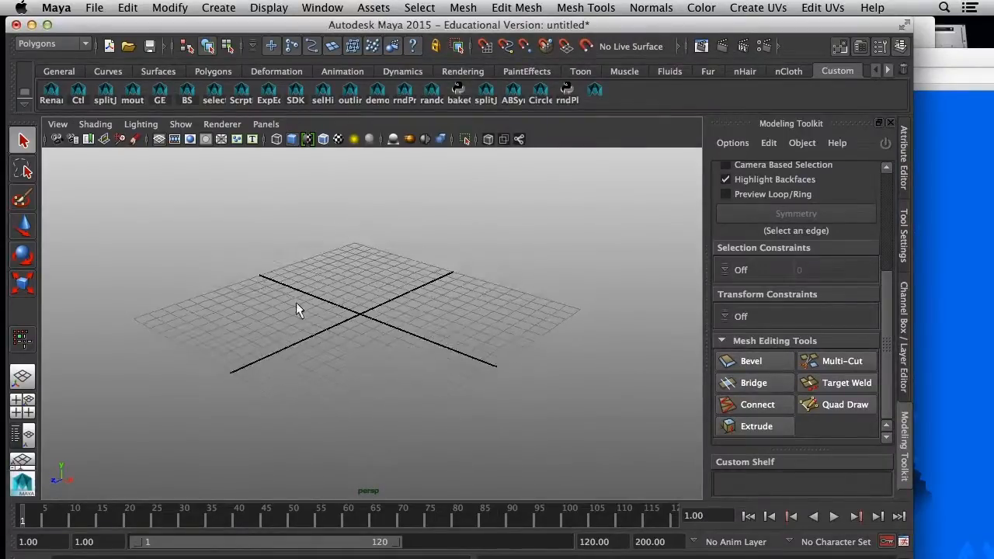
middle_click_drag(296, 302, 383, 365, "alt")
right_click_drag(383, 365, 365, 382, "alt")
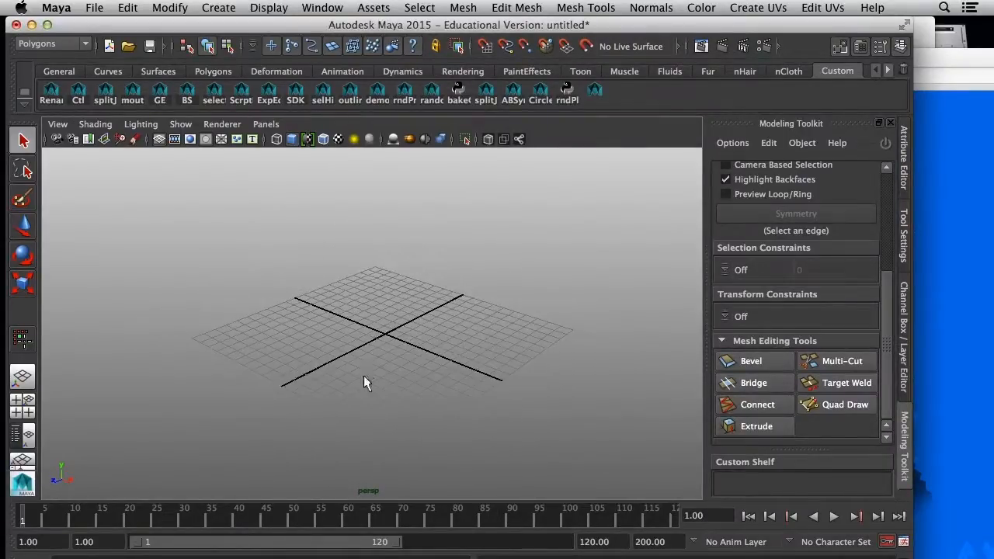
left_click(57, 124)
left_click(441, 288)
left_click(955, 148)
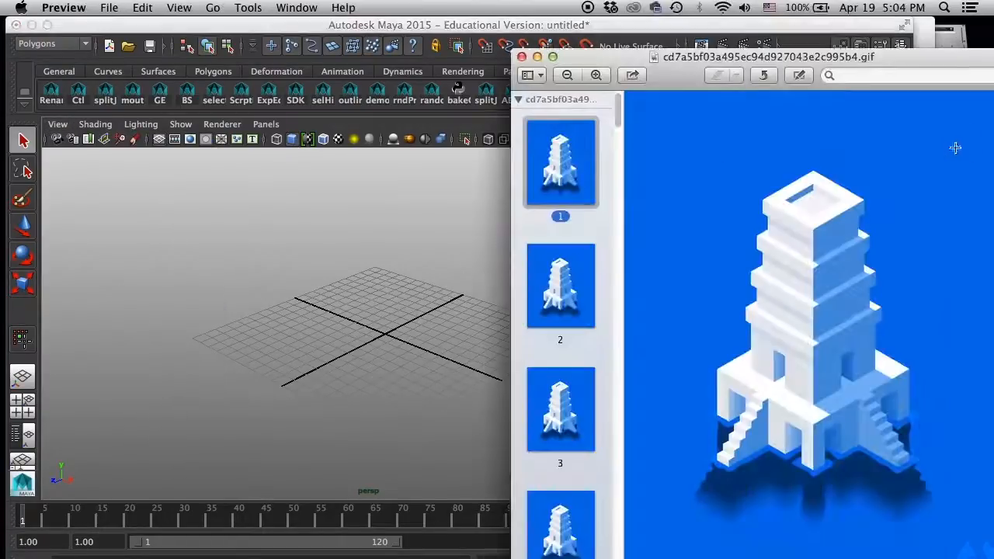
left_click(412, 26)
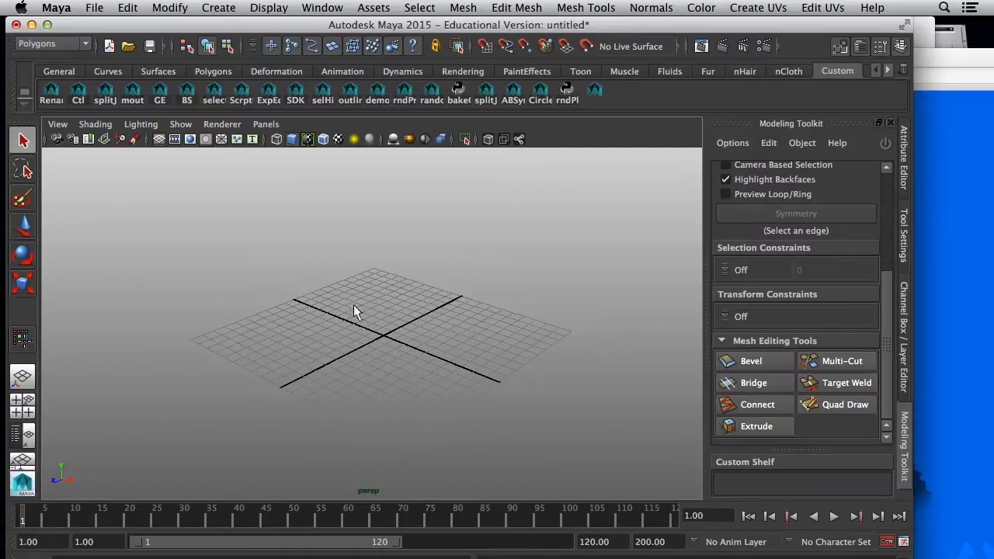
- Create a polygon cube at the center of the grid
left_click(218, 9)
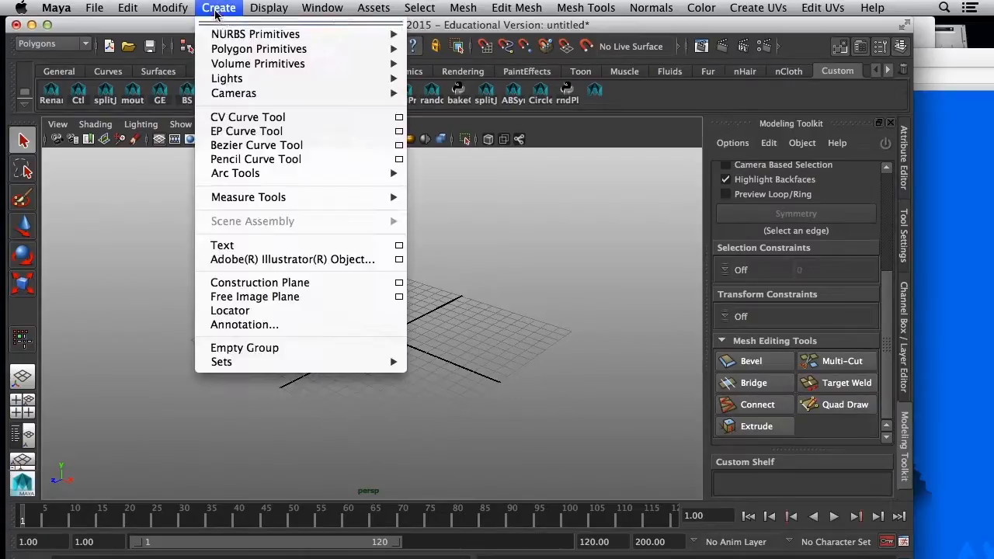
mouse_move(261, 49)
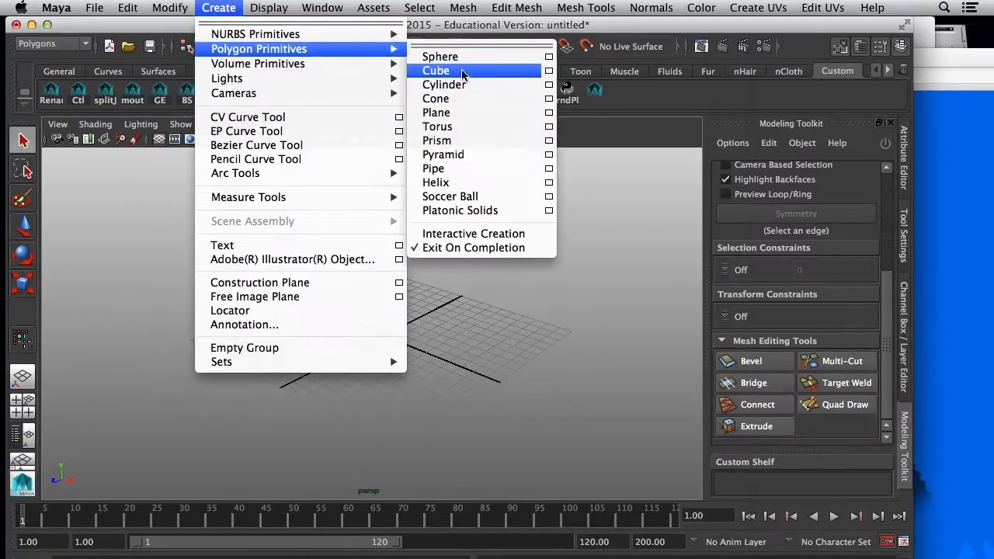
left_click(487, 70)
left_click_drag(436, 333, 420, 361, "alt")
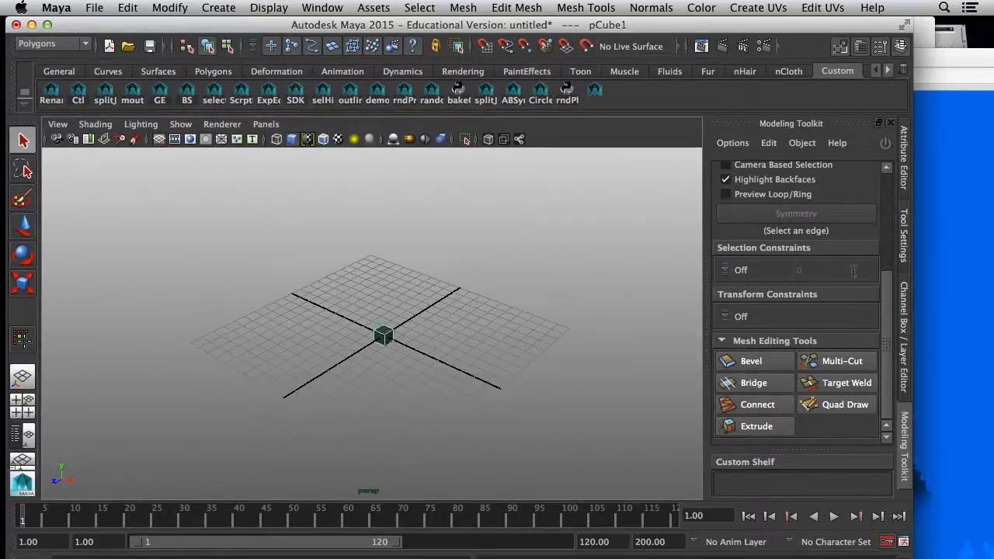
- Show the cube's creation inputs and open its width, height and depth together for editing
left_click(904, 288)
left_click_drag(885, 255, 888, 300)
left_click(724, 329)
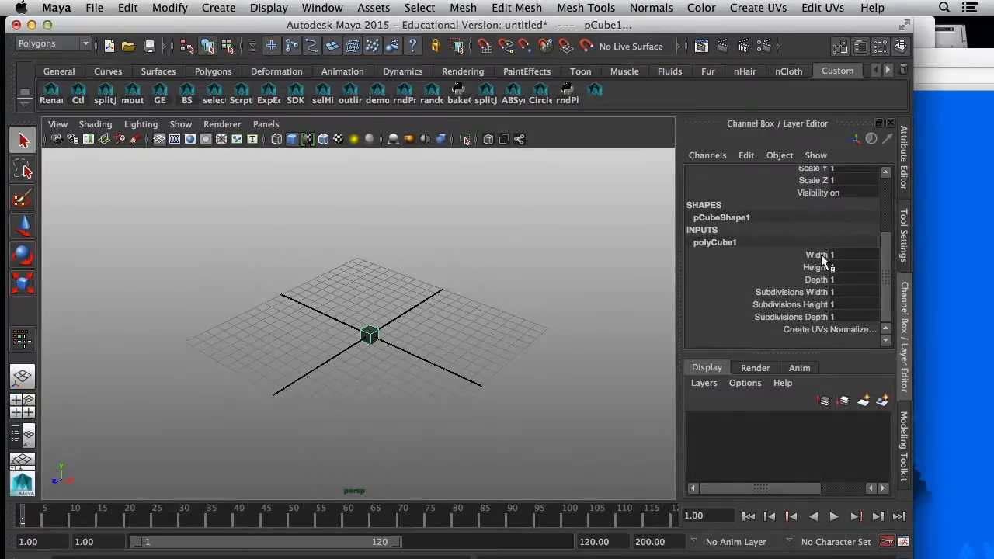
left_click(820, 255)
left_click(818, 279, "ctrl")
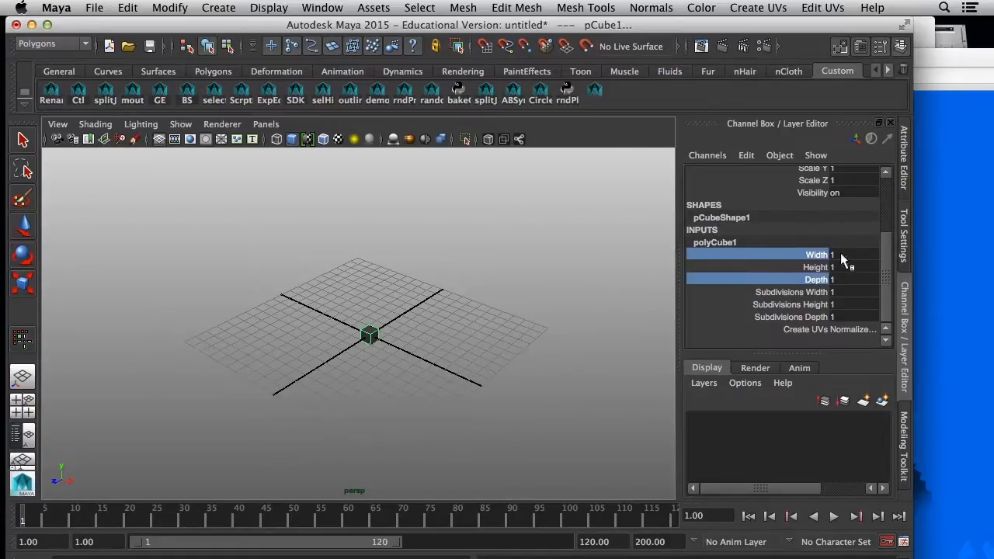
left_click(811, 267, "ctrl")
left_click(847, 272)
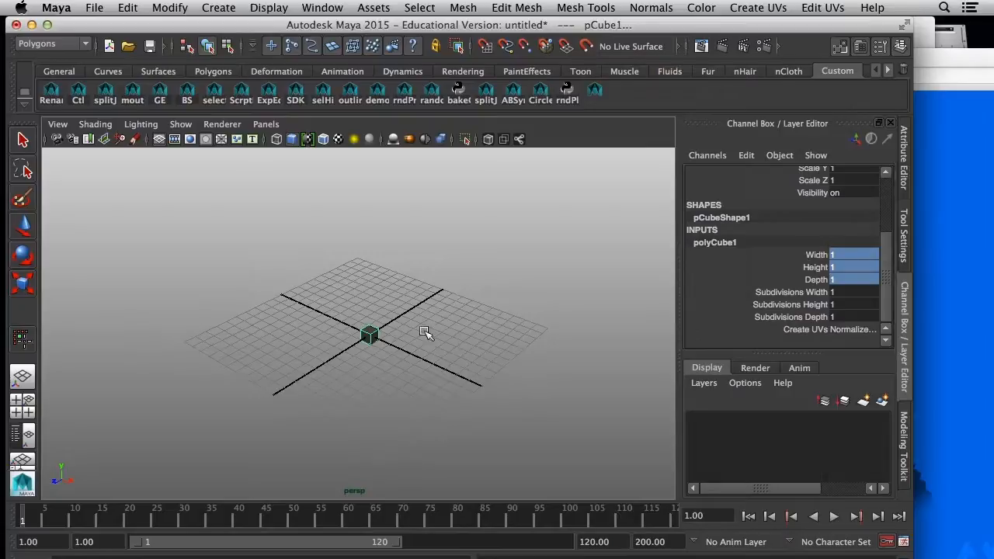
- Scale the cube uniformly to about 7.26 on all three axes
left_click(374, 335)
key("r")
left_click_drag(371, 335, 442, 341)
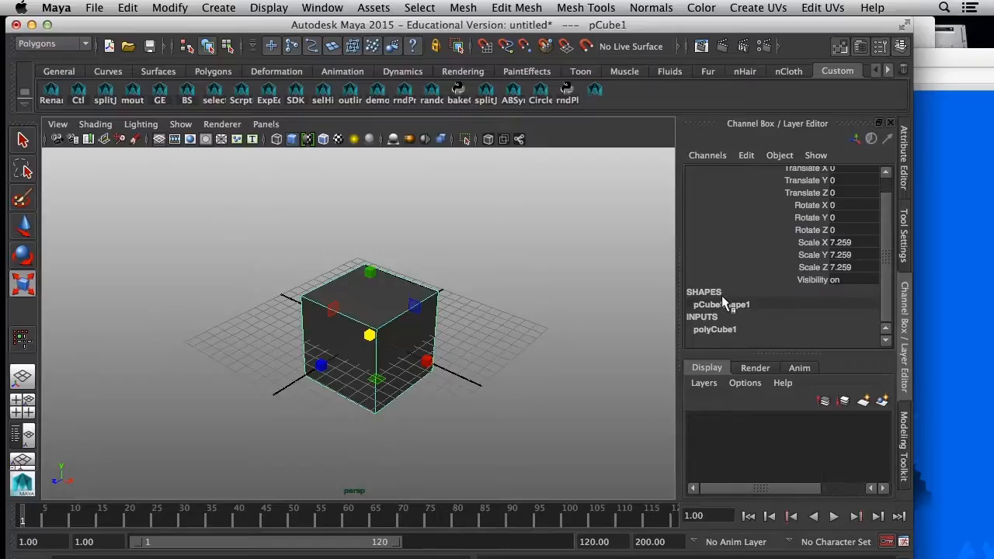
- Set the cube's scale to 11 on all three axes
left_click(855, 242)
left_click_drag(857, 243, 860, 268)
type("11")
key("Return")
- Set the cube's X, Y and Z scale to 14
left_click(852, 244)
left_click_drag(853, 250, 847, 265)
type("14")
key("Return")
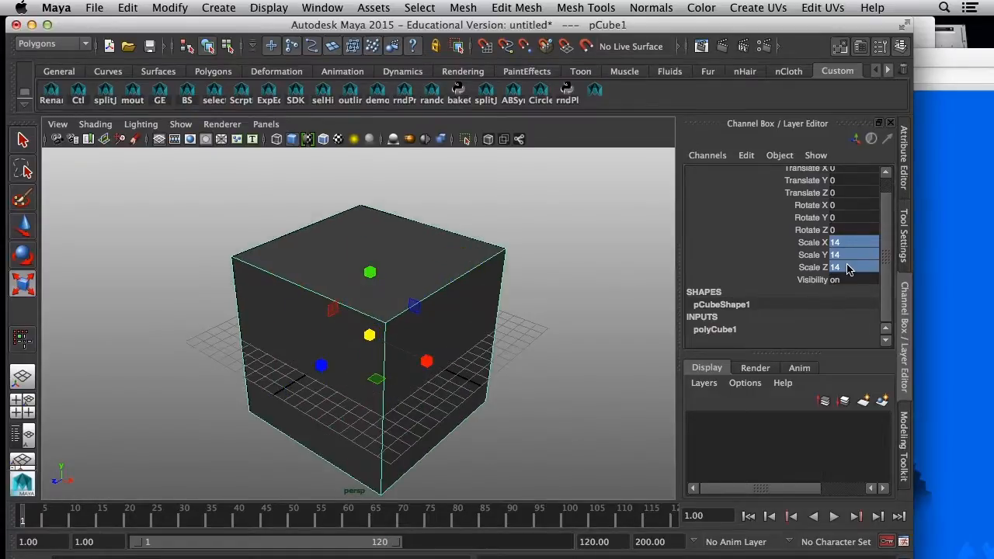
- Flatten the cube into a low block by setting its Y scale to 6
left_click_drag(500, 386, 574, 386, "alt")
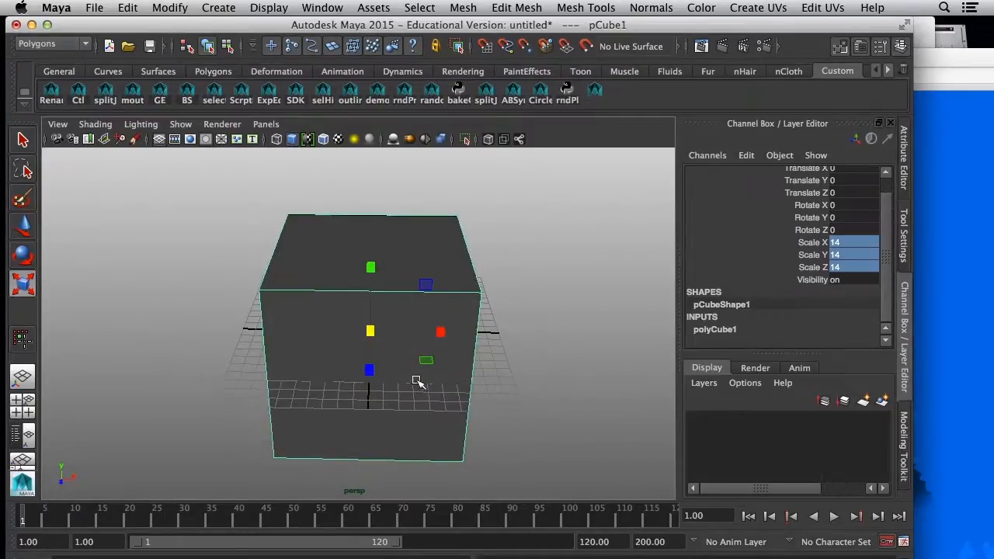
left_click_drag(492, 399, 422, 247, "alt")
left_click(851, 260)
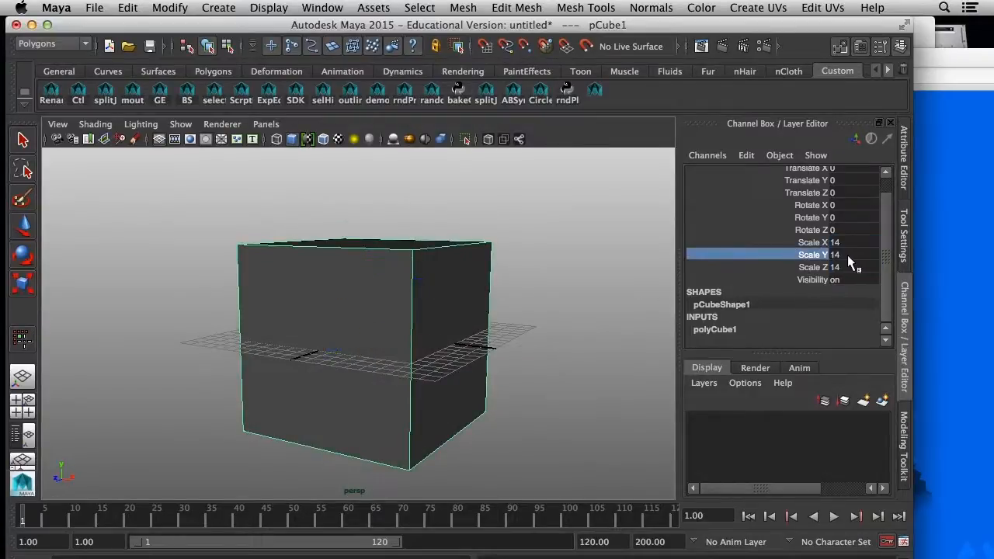
double_click(842, 255)
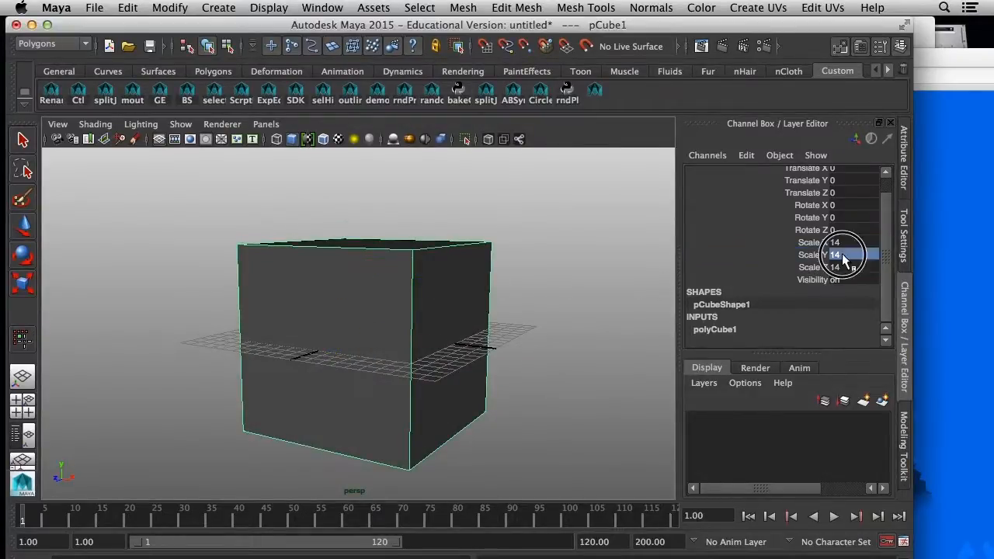
type("6")
key("Return")
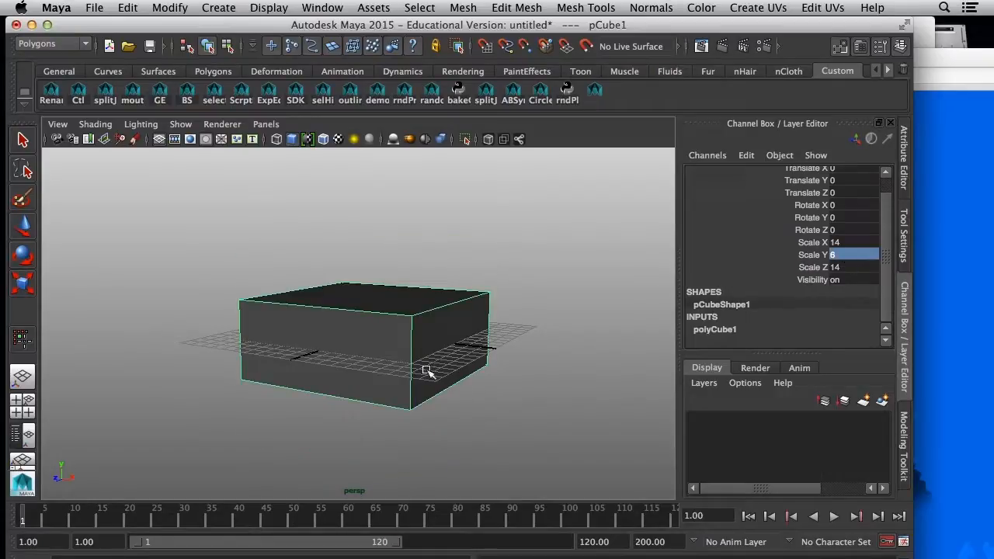
- Raise the block to about 3.07 in Translate Y so its base meets the grid, and check it against the tower reference
key("r")
key("w")
left_click_drag(371, 260, 376, 216)
left_click(934, 309)
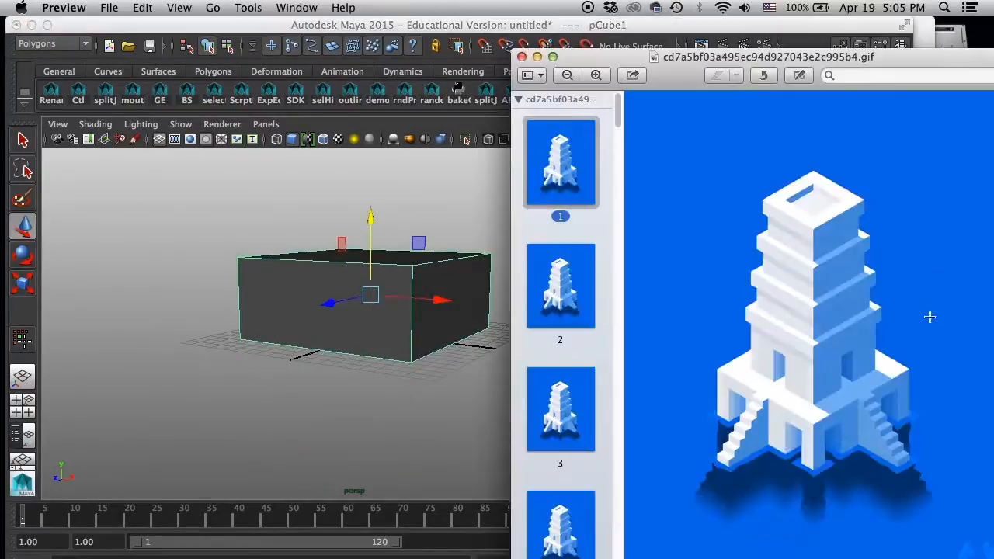
scroll(295, 338, "down", 4)
left_click(300, 354)
left_click_drag(301, 354, 266, 377, "alt")
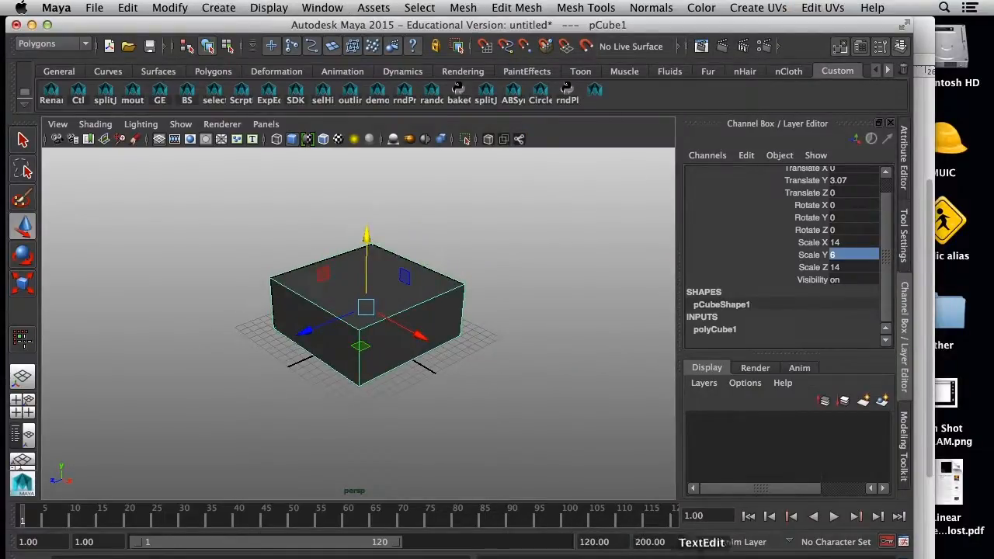
- Set the block's Y scale to 8 and raise it to about 3.87 in Translate Y
left_click(669, 557)
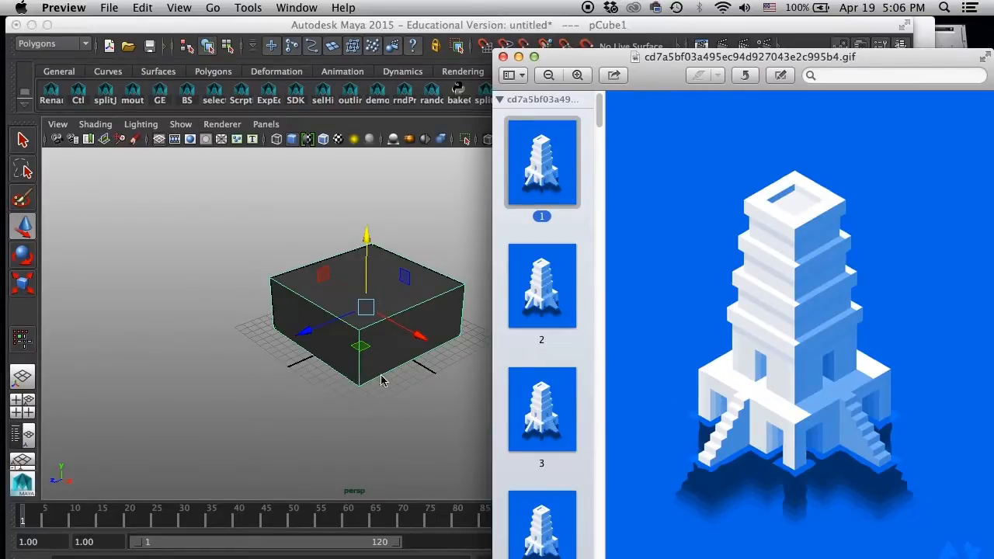
left_click(384, 342)
double_click(842, 273)
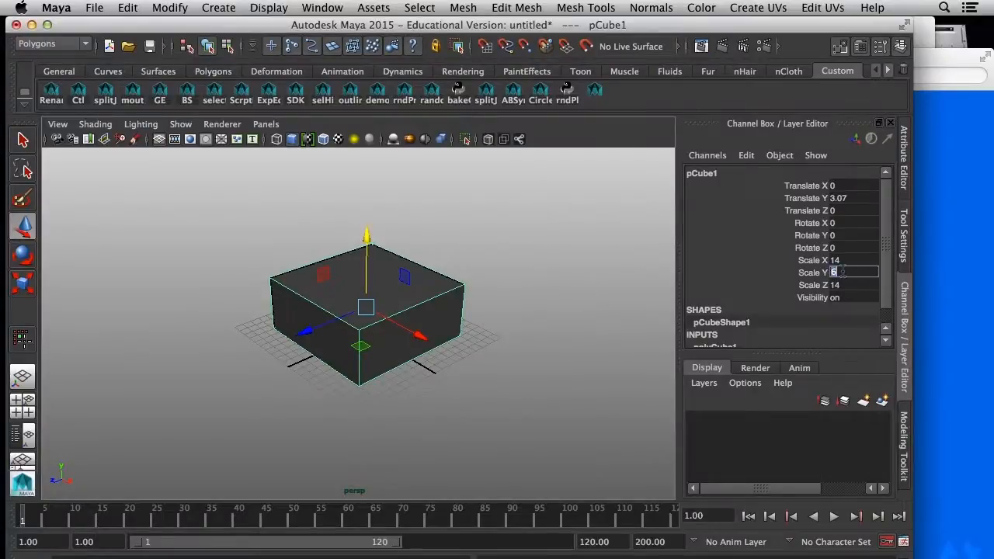
type("8")
key("Return")
left_click_drag(368, 242, 366, 233)
- Set the block's Y scale to 7
double_click(839, 272)
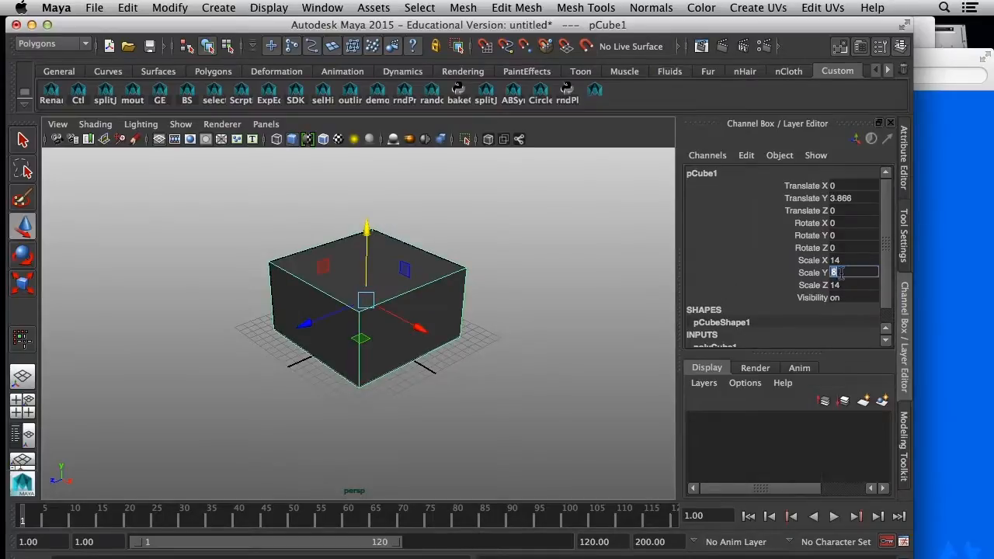
type("7")
key("Return")
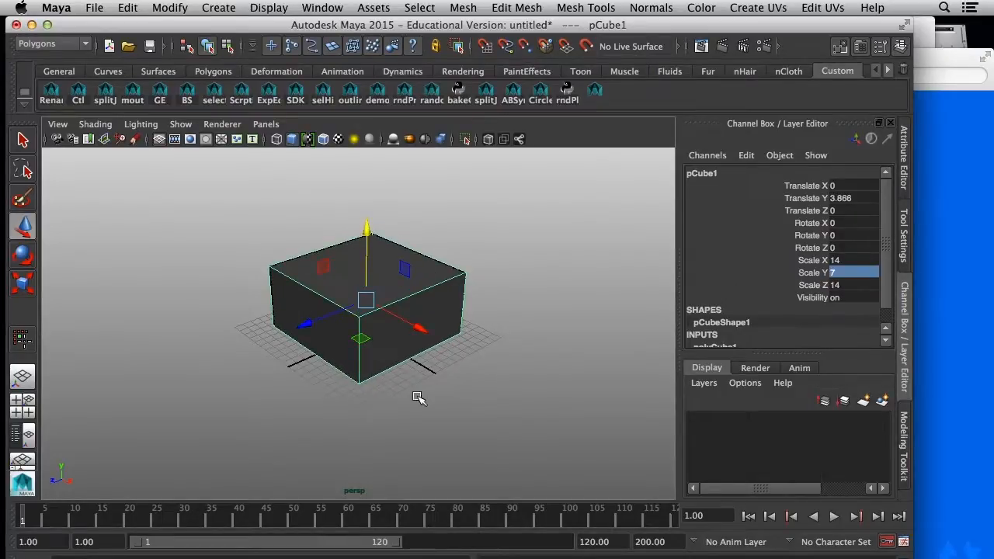
- Lower the block to about 3.52 in Translate Y in the side view so it rests on the grid, and compare it with the reference
key("space")
left_click(493, 199)
right_click_drag(563, 420, 510, 417, "alt")
middle_click_drag(509, 416, 498, 435, "alt")
left_click_drag(507, 356, 503, 361)
right_click_drag(244, 422, 178, 459, "alt")
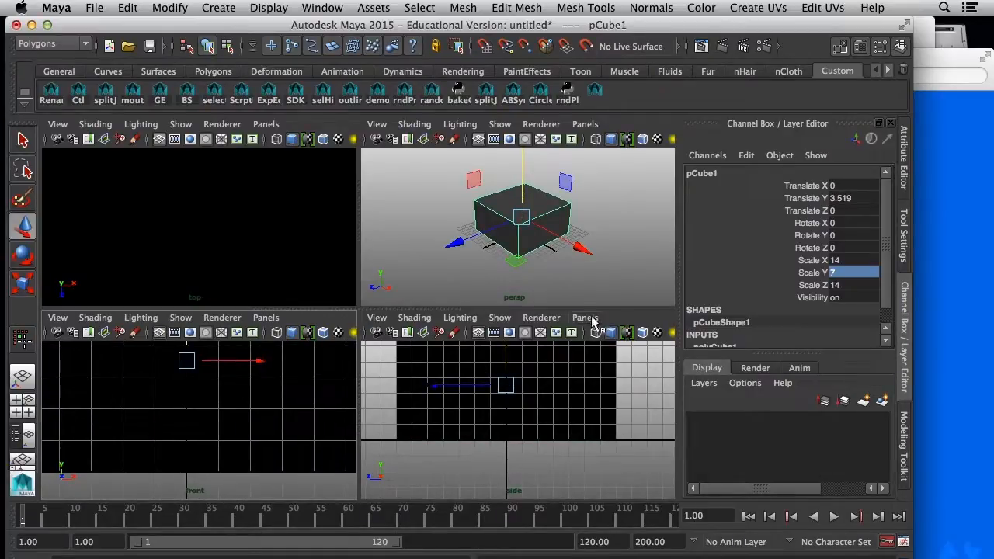
key("space")
left_click_drag(557, 214, 503, 347, "alt")
key("space")
left_click_drag(429, 345, 372, 338, "alt")
left_click(980, 323)
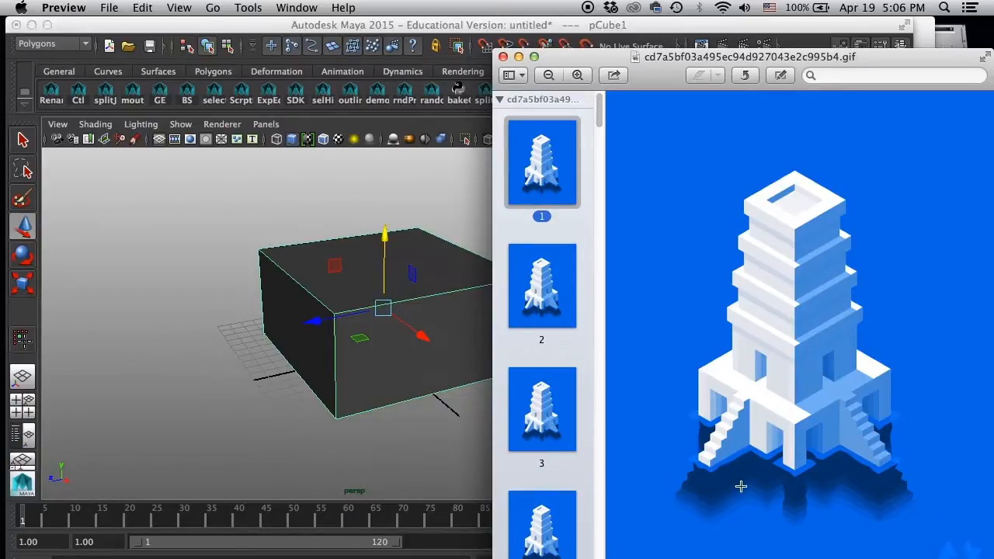
left_click(351, 453)
left_click(357, 349)
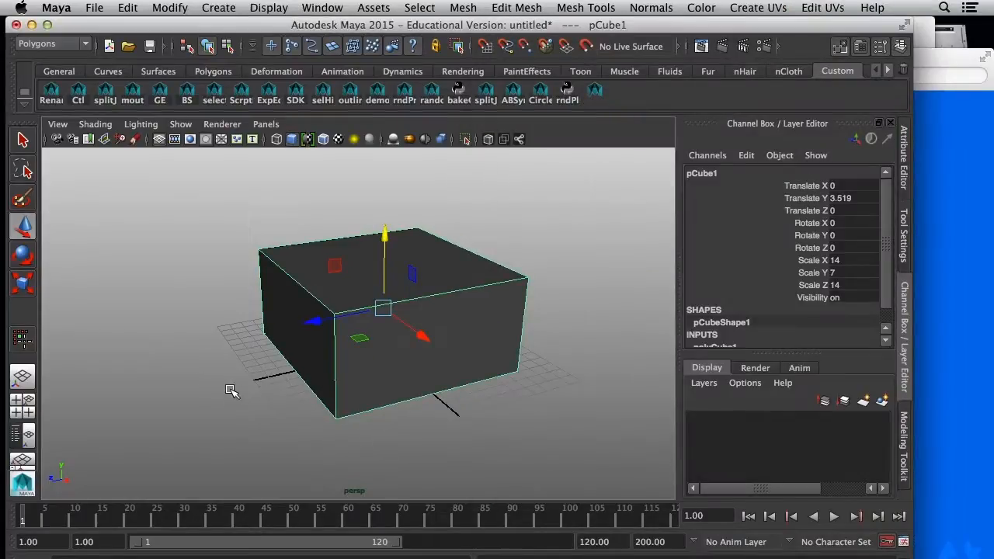
right_click_drag(300, 346, 301, 303)
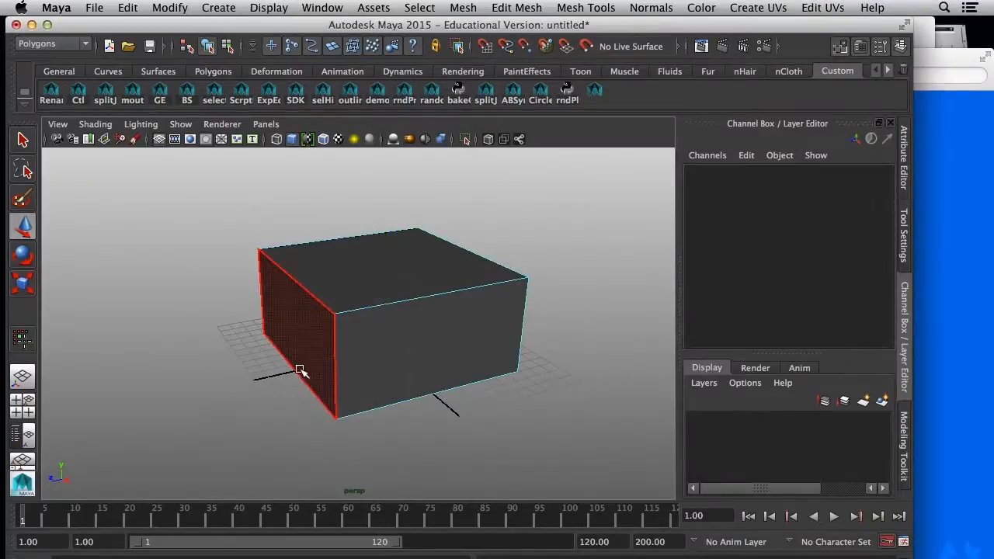
left_click(309, 362)
left_click(466, 444)
right_click_drag(368, 333, 433, 245)
left_click(415, 350)
- Expand the cube's creation inputs to show its subdivision settings, checking the tower base in the reference image
left_click(954, 326)
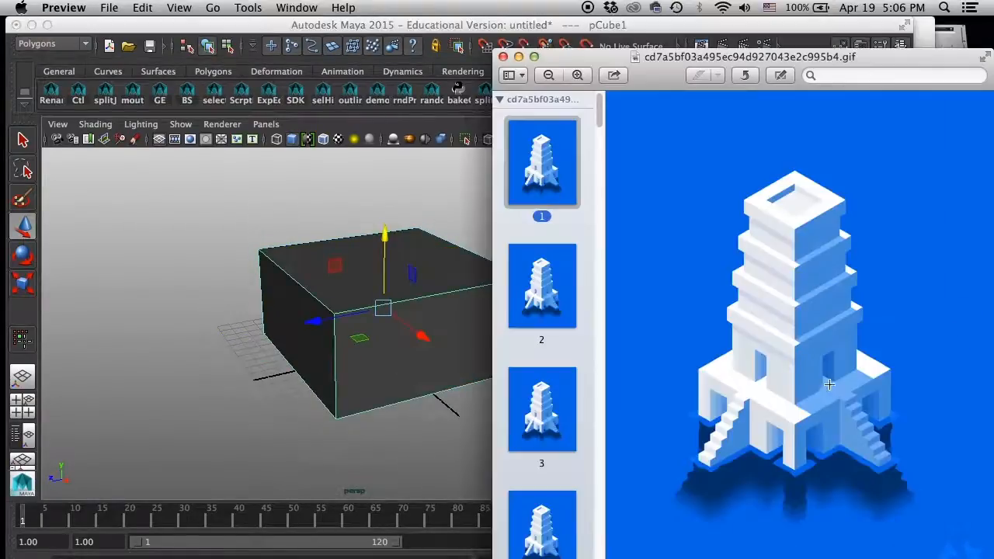
left_click(652, 48)
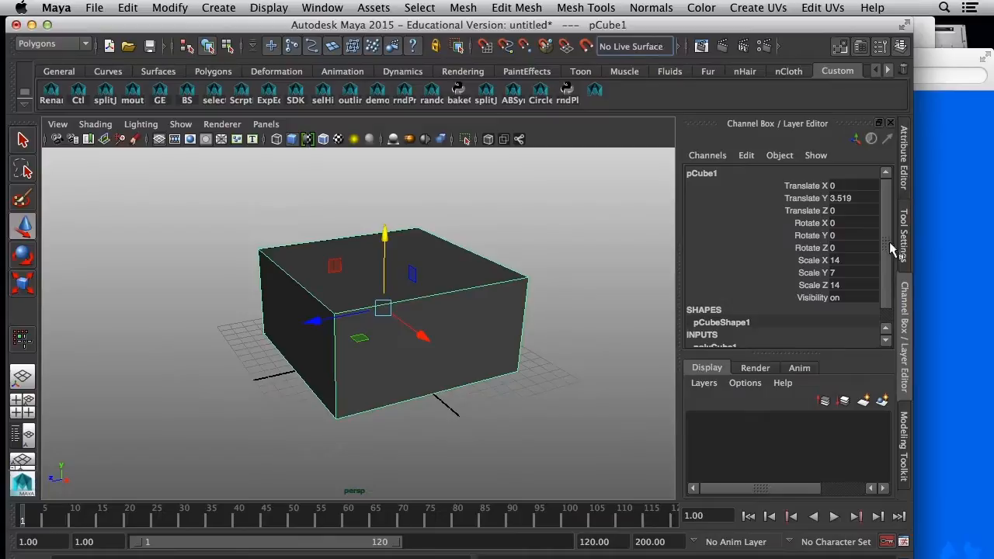
left_click_drag(889, 243, 877, 292)
left_click(732, 329)
left_click_drag(890, 244, 885, 305)
left_click(972, 208)
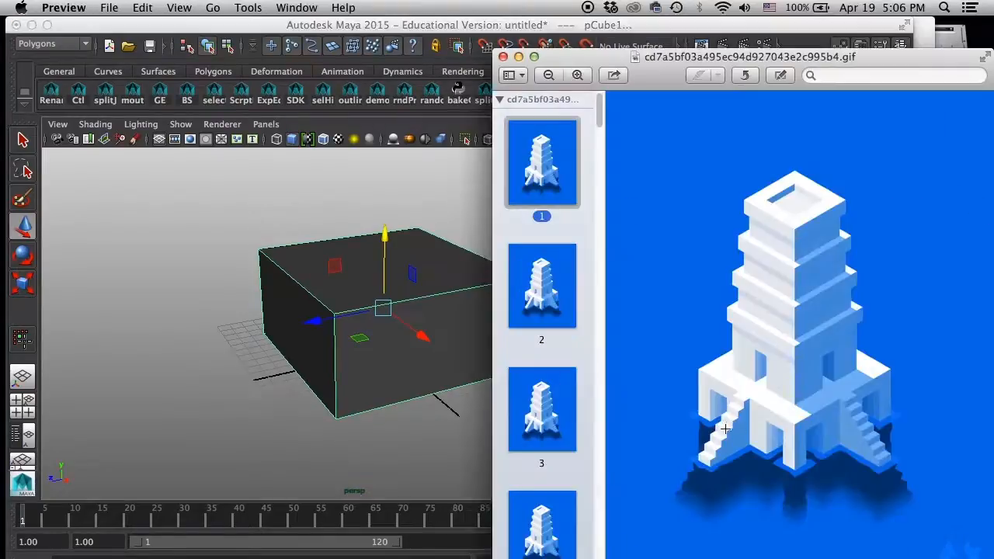
left_click(696, 27)
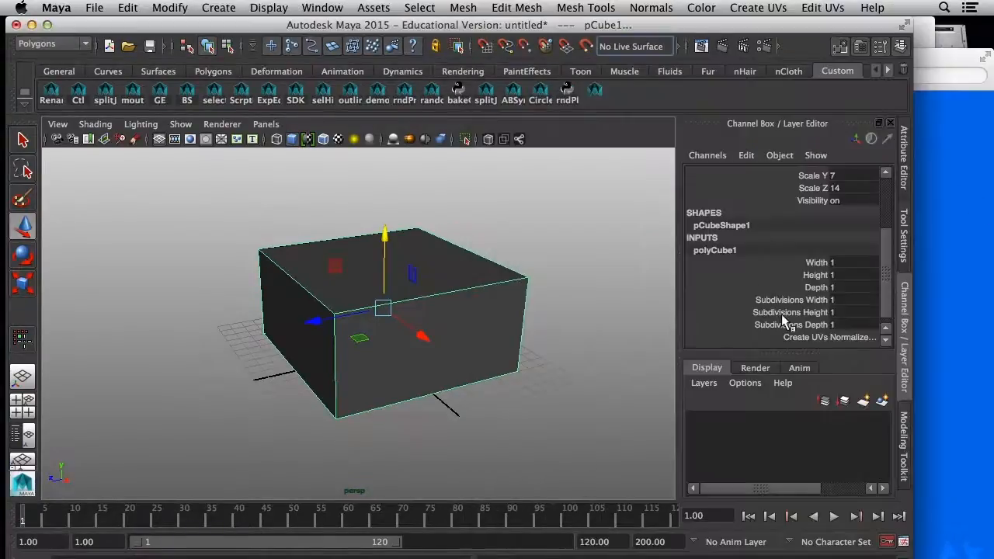
- Set the cube's Subdivisions Width and Subdivisions Depth to 3
left_click(842, 305)
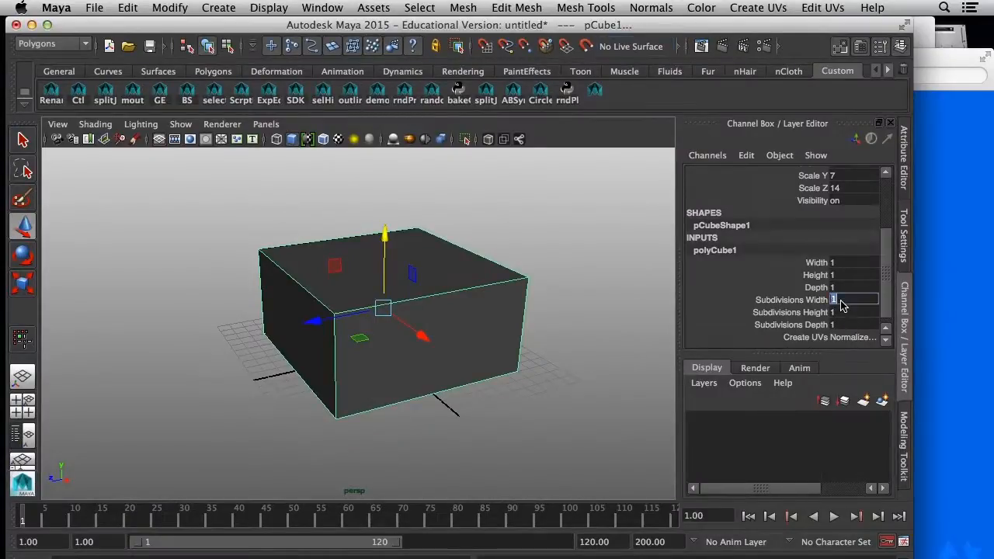
type("3")
key("Return")
left_click(842, 326)
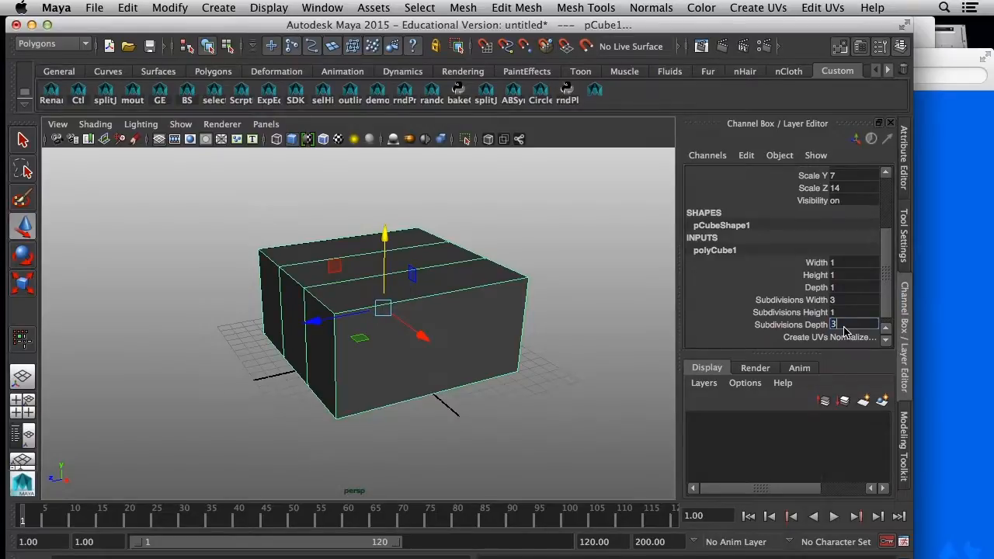
key("Return")
- Select the outer side faces next to the block's vertical corners in face mode
right_click_drag(355, 366, 357, 295)
left_click(324, 365)
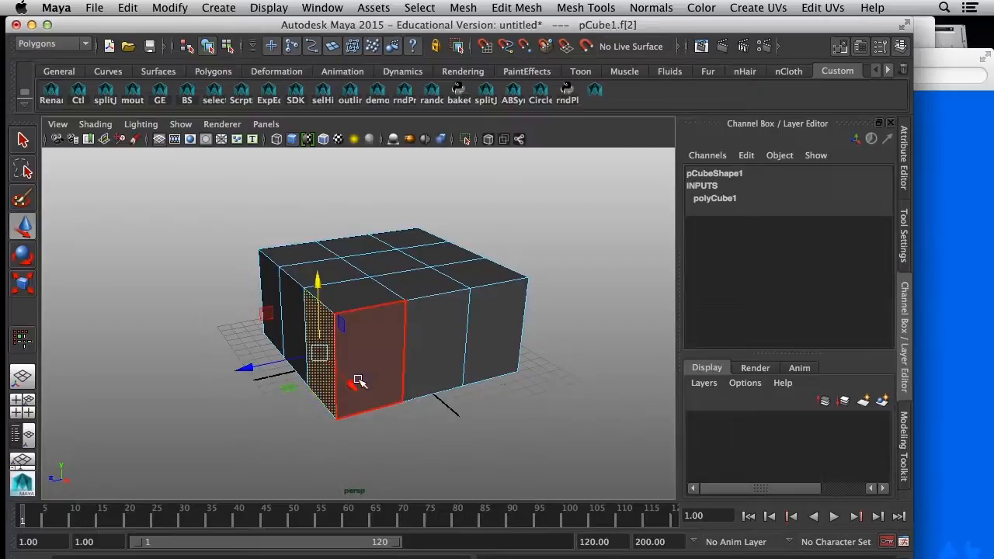
left_click(360, 368, "shift")
left_click(479, 356, "shift")
left_click_drag(321, 411, 355, 355, "alt")
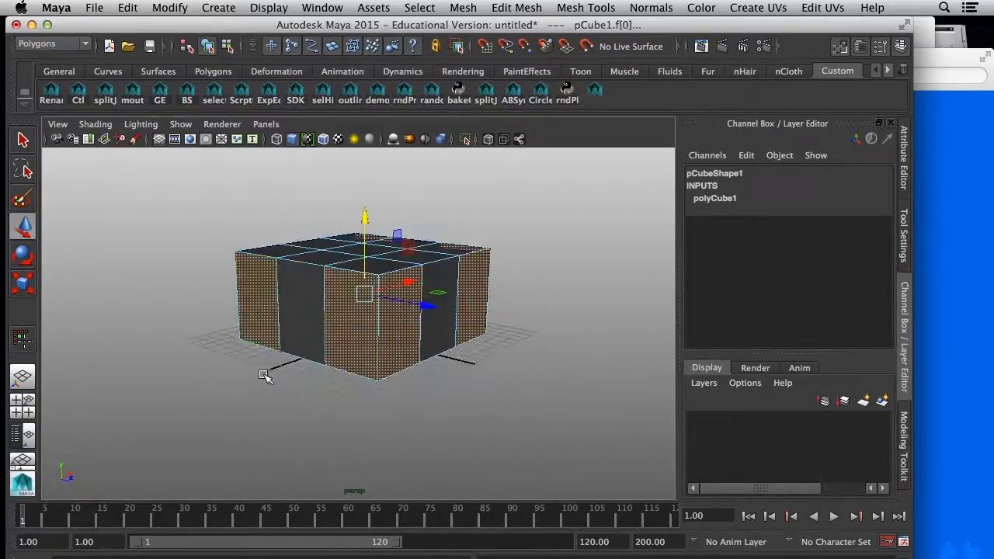
left_click_drag(267, 377, 375, 365, "alt")
left_click_drag(277, 337, 278, 395, "alt")
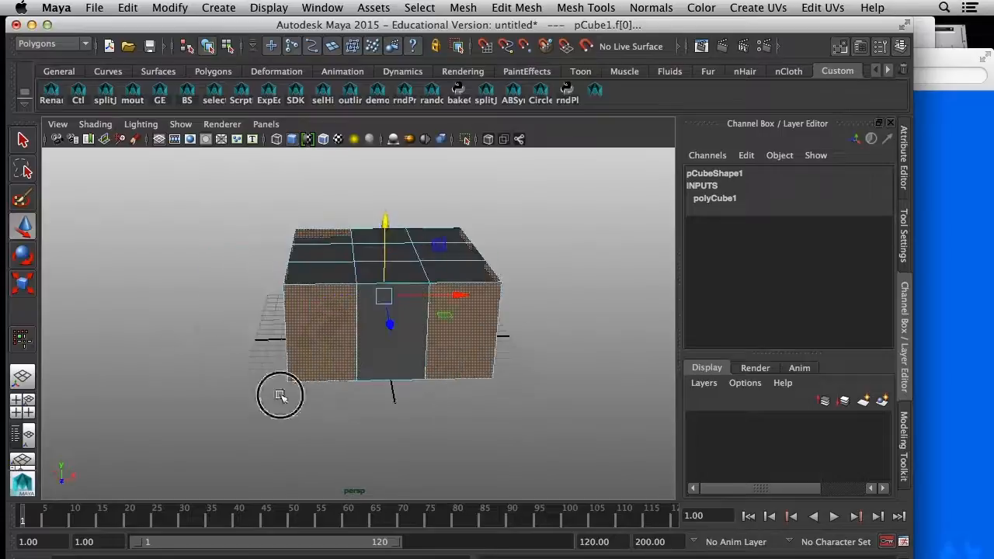
- Try moving a single vertex on the block's top rim in vertex mode, and undo the move
right_click(394, 349)
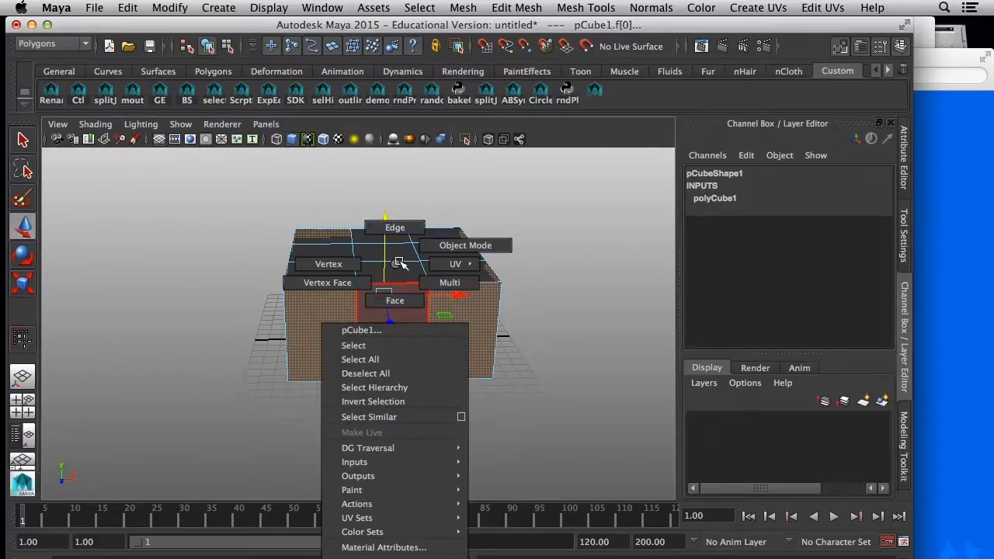
left_click(395, 302)
left_click_drag(392, 330, 378, 365, "alt")
right_click_drag(334, 261, 293, 267)
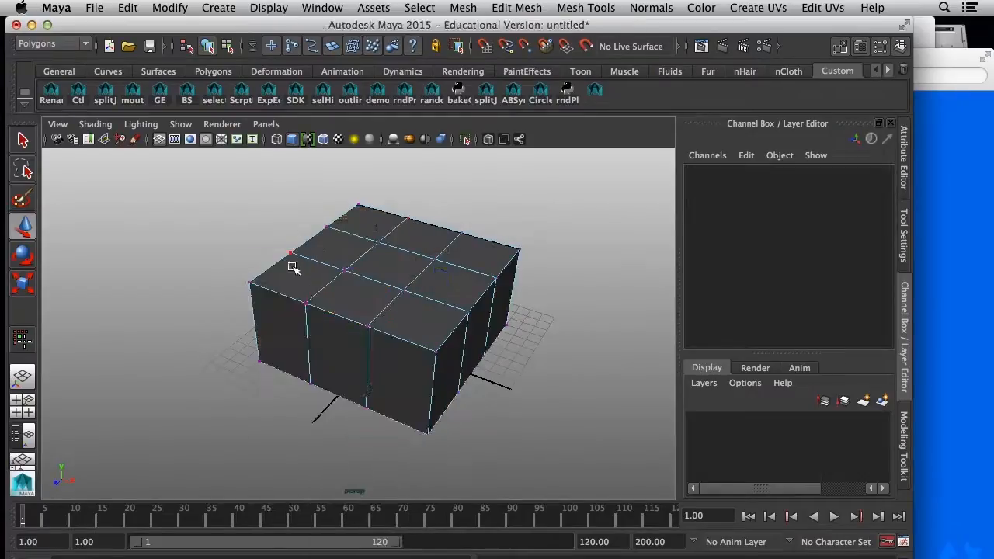
left_click(308, 302)
mouse_move(307, 304)
left_mouse_down()
mouse_move(306, 329)
mouse_move(309, 313)
left_mouse_up()
key("z")
- Try raising a single edge on top of the block in edge mode, and undo the move
right_click_drag(367, 289, 355, 226)
left_click(370, 218)
mouse_move(373, 217)
left_mouse_down()
mouse_move(374, 193)
mouse_move(368, 198)
left_mouse_up()
key("z")
- Try raising the block's central top face in face mode, and undo the move
right_click_drag(363, 265, 366, 302)
left_click(382, 269)
left_click_drag(392, 204, 390, 186)
key("z")
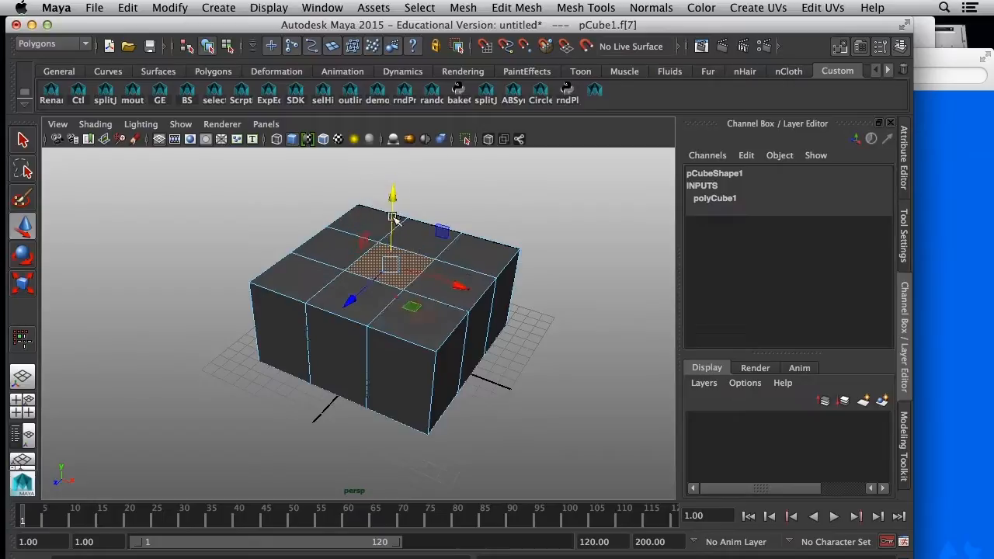
- Select both outer side faces at each of the block's four vertical corners, leaving the middle side faces unselected
left_click(399, 394)
left_click(446, 383, "shift")
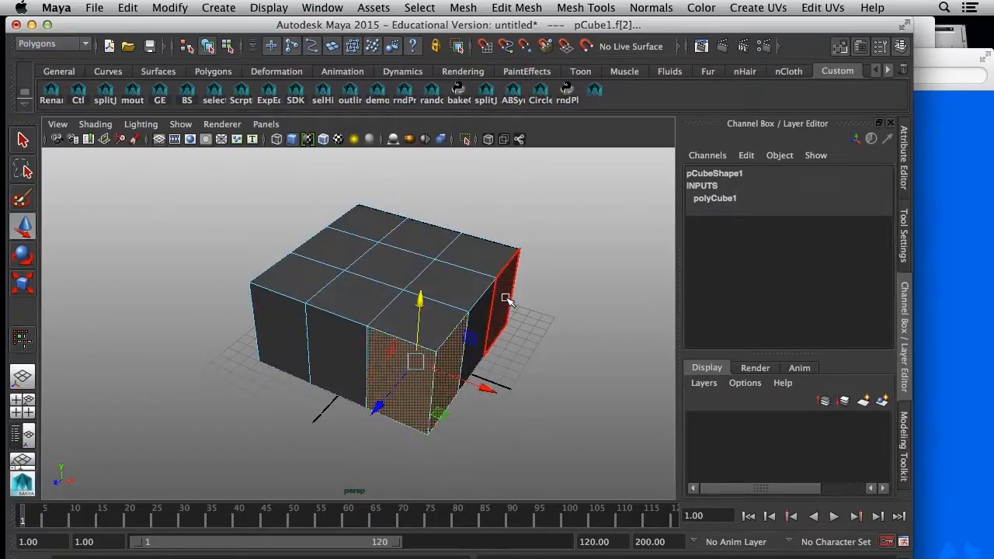
left_click(506, 299, "shift")
left_click(280, 351, "shift")
left_click_drag(283, 386, 357, 348, "alt")
left_click(323, 351, "shift")
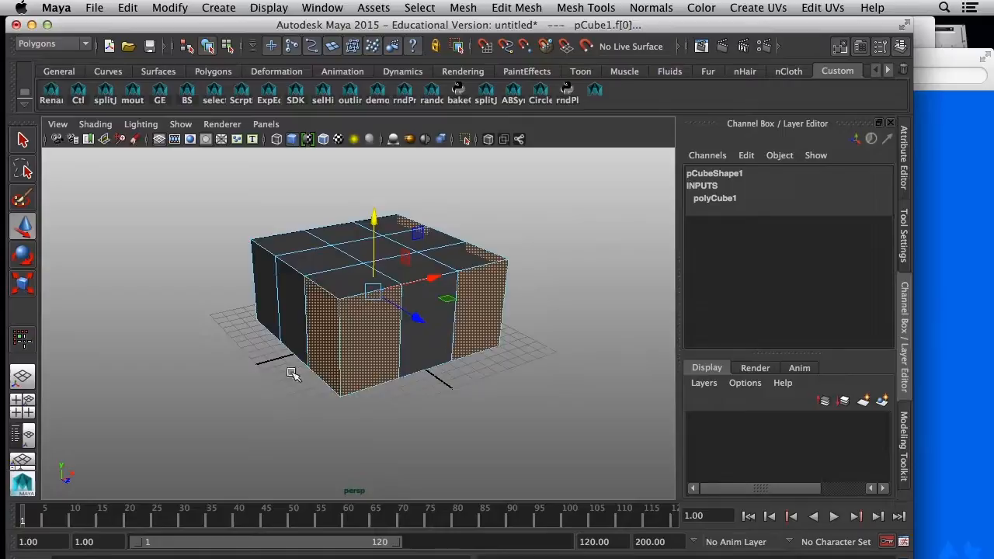
left_click_drag(294, 374, 372, 351, "alt")
left_click(295, 339, "shift")
left_click_drag(237, 377, 348, 355, "alt")
left_click(349, 355, "shift")
left_click_drag(243, 381, 545, 415, "alt")
left_click(391, 380, "shift")
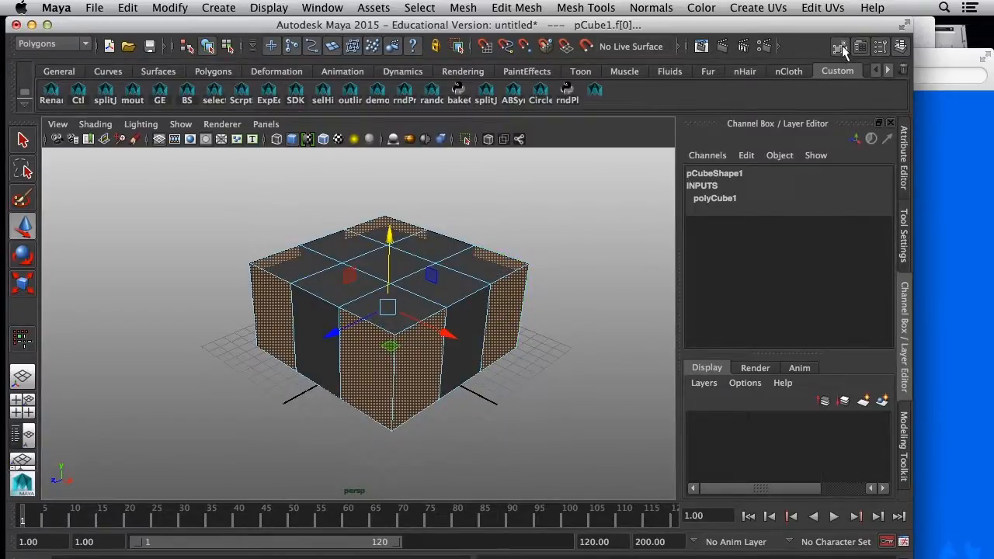
- Extrude the selected corner faces, try a Local Z of about 149 outward, and reset the extrusion settings
left_click(905, 441)
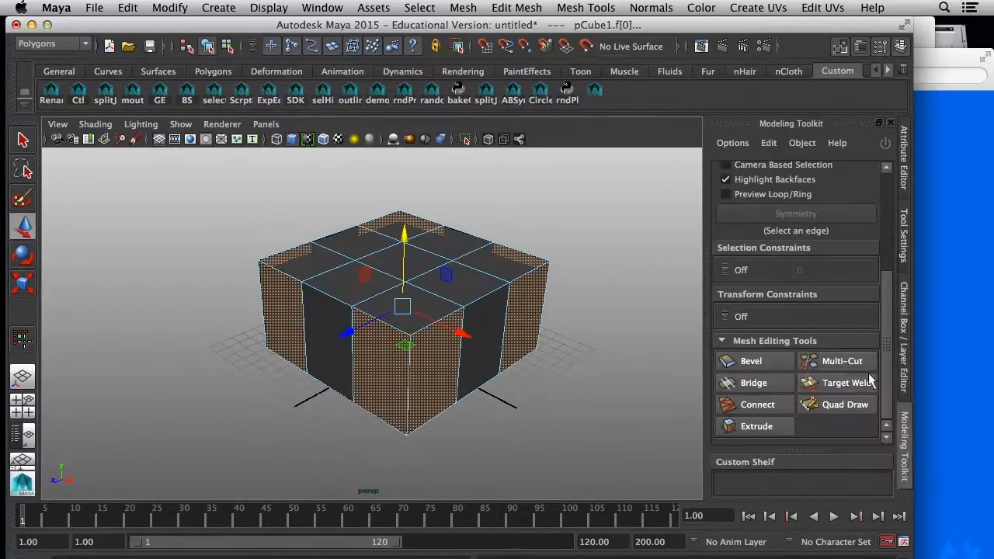
left_click(757, 426)
left_click_drag(888, 342, 889, 437)
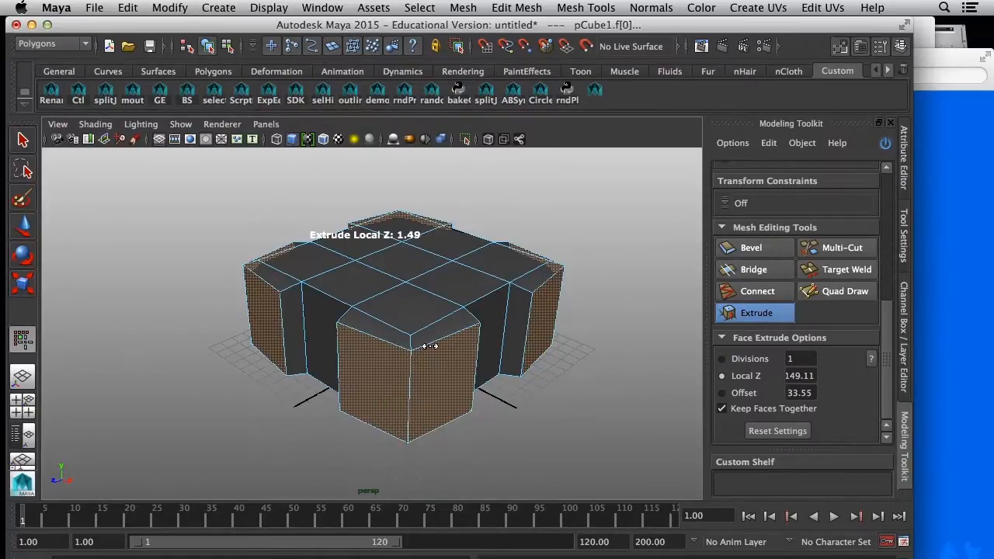
left_click(774, 430)
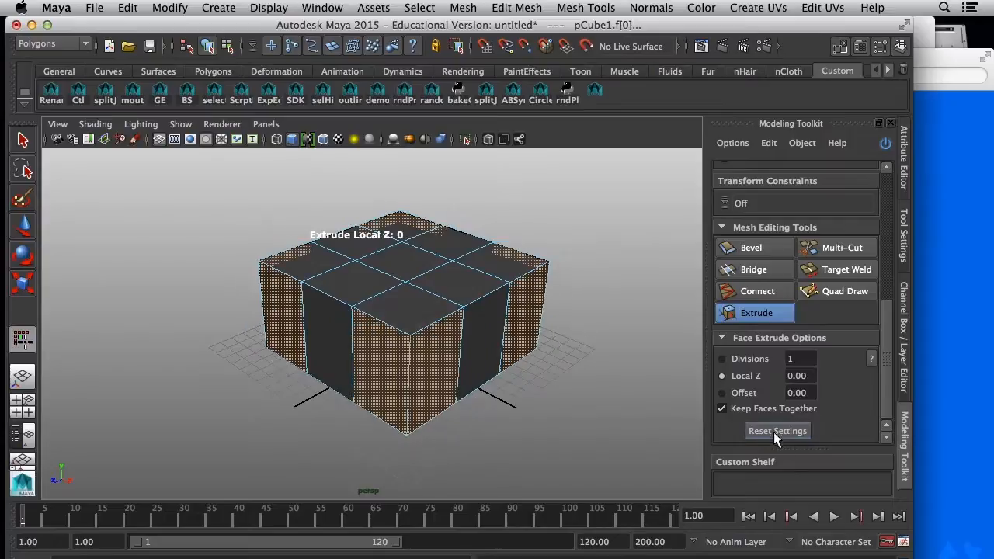
- Inset the extruded corner faces with an Offset of about 141, keeping faces together, and check the tower reference
left_click(743, 393)
left_click_drag(521, 428, 901, 414)
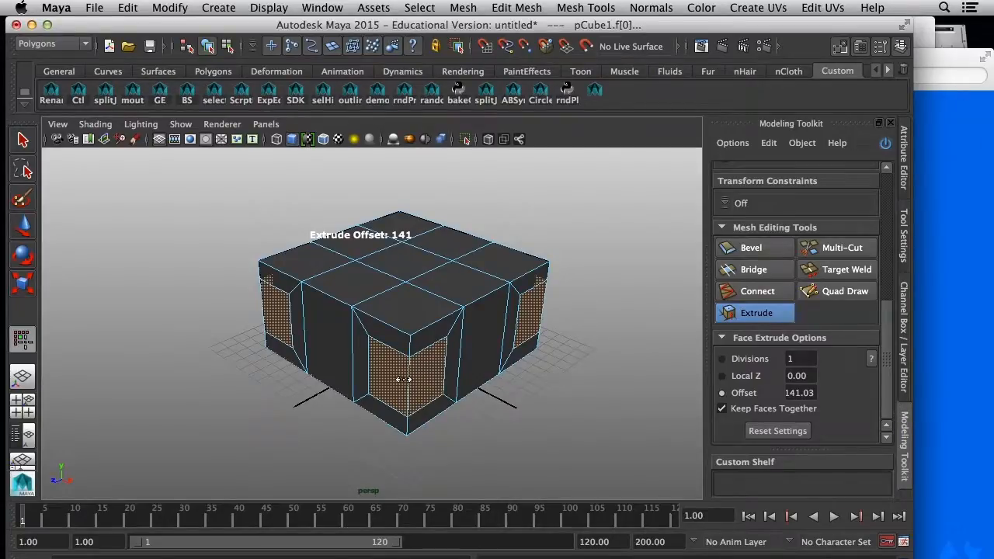
left_click(917, 58)
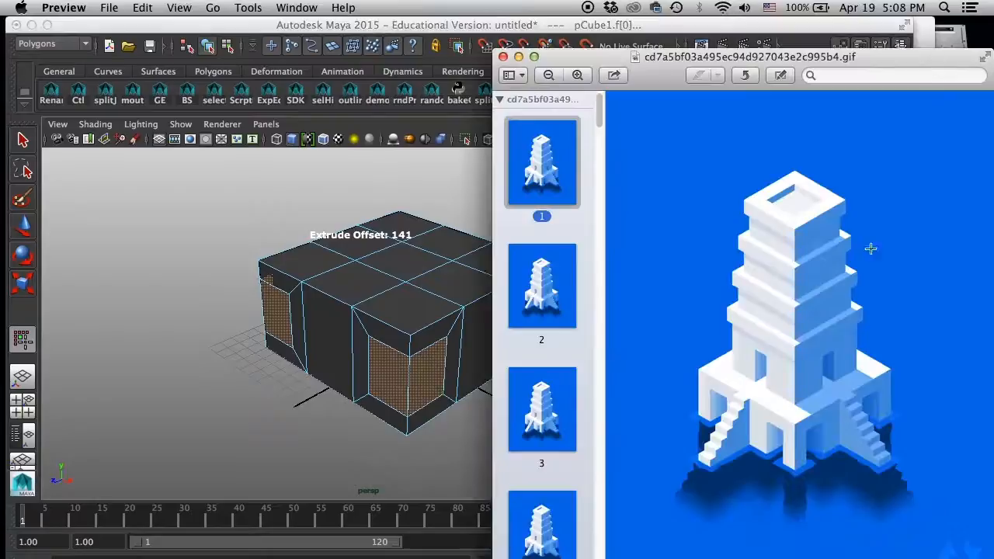
- Turn off keeping faces together so each corner side face is inset separately, and check the result against the tower reference
left_click(450, 25)
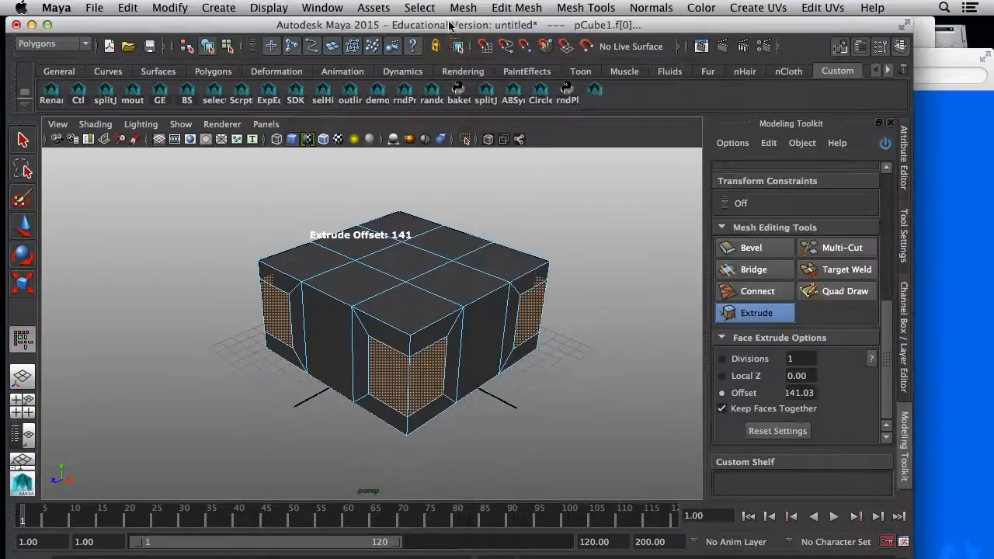
left_click(722, 408)
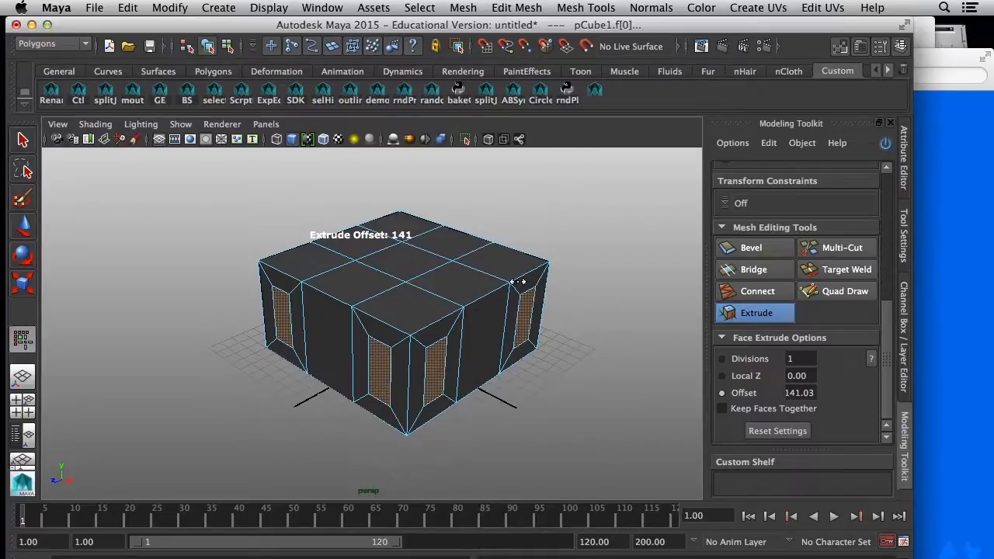
left_click_drag(509, 371, 526, 342, "alt")
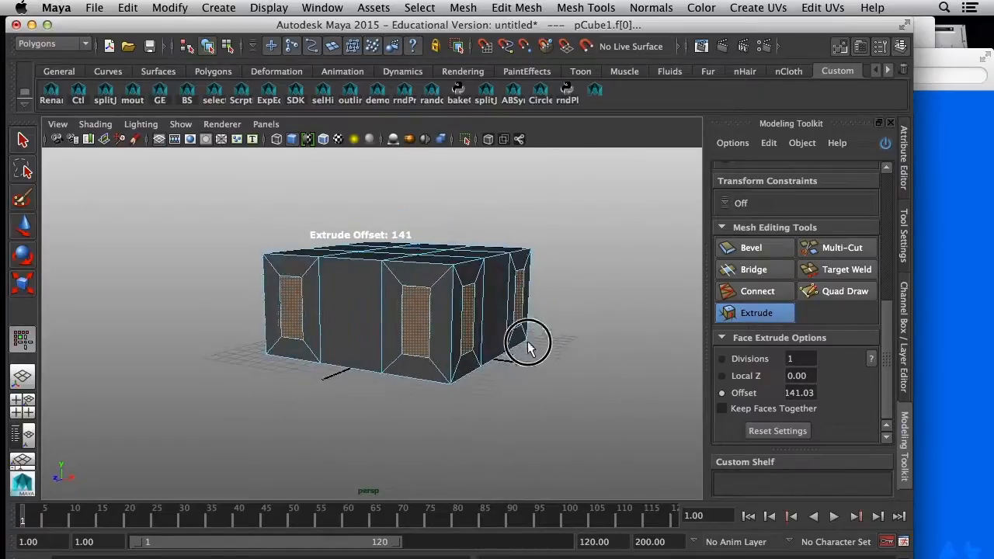
left_click(976, 365)
left_click_drag(384, 344, 441, 307, "alt")
left_click_drag(522, 184, 474, 252, "alt")
left_click(431, 322)
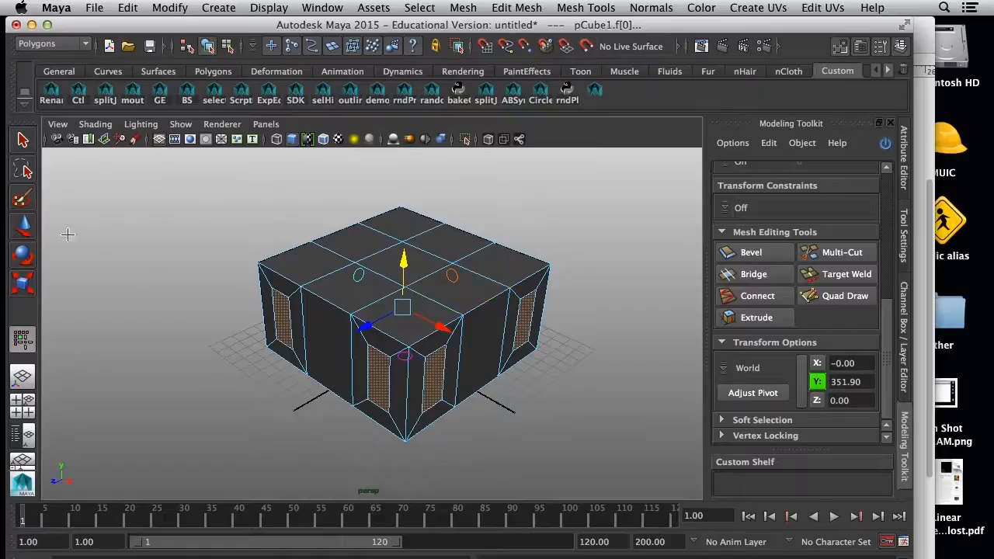
- Leave the extrusion and cycle through the Move, Rotate and Scale tools, ending with the Move tool active
left_click(24, 227)
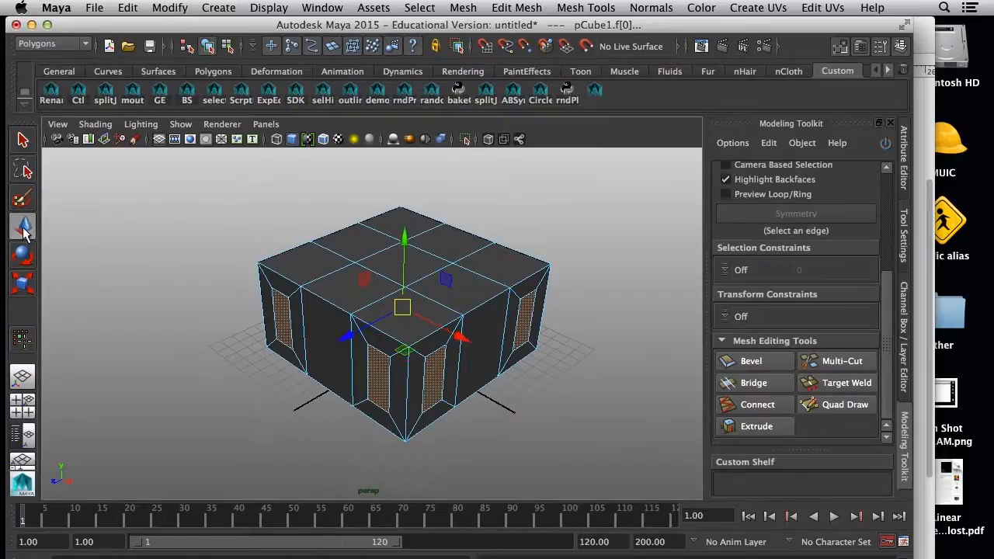
key("e")
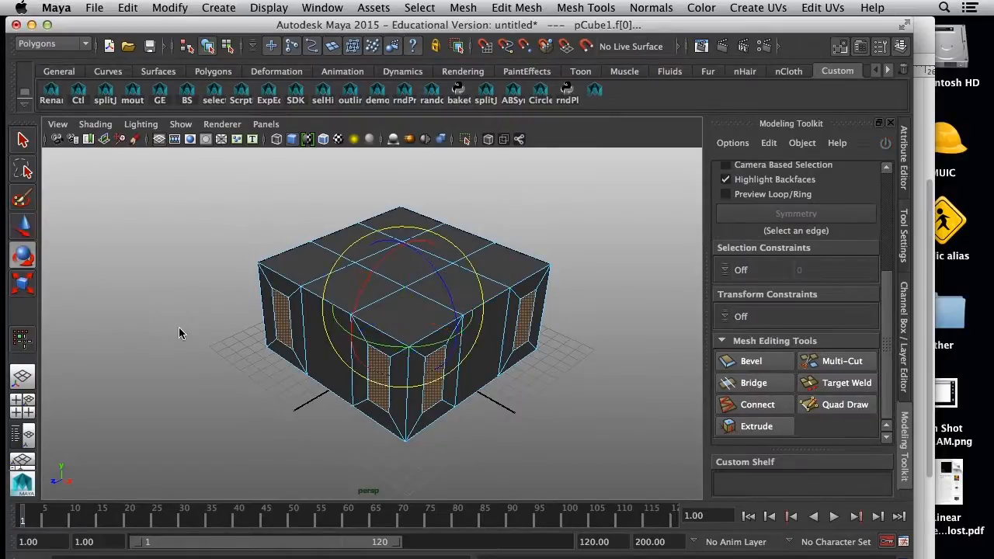
key("r")
key("w")
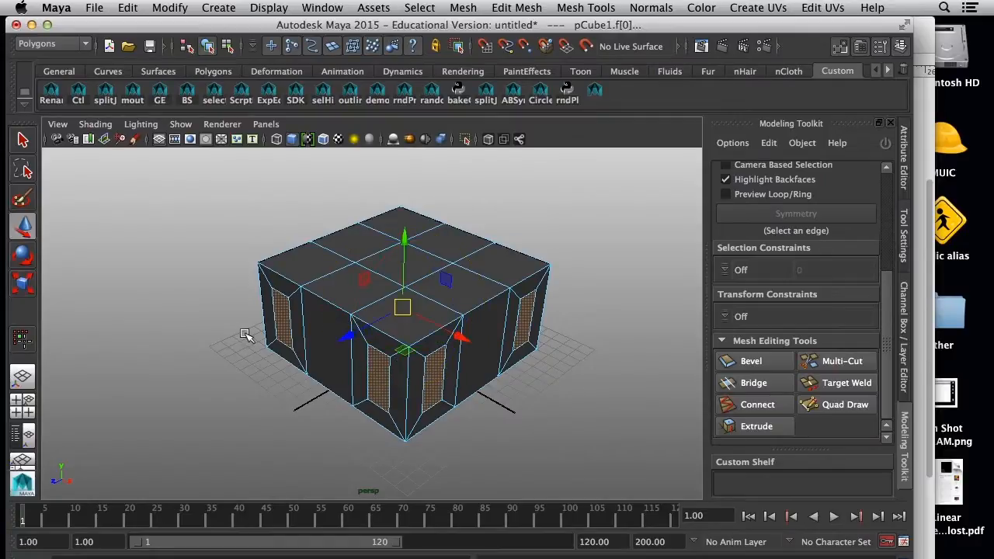
key("e")
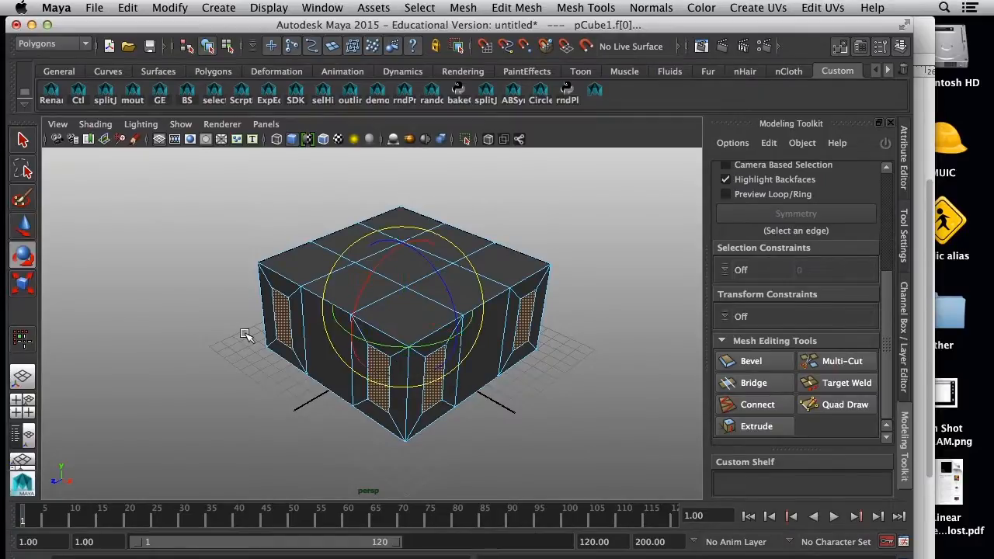
key("r")
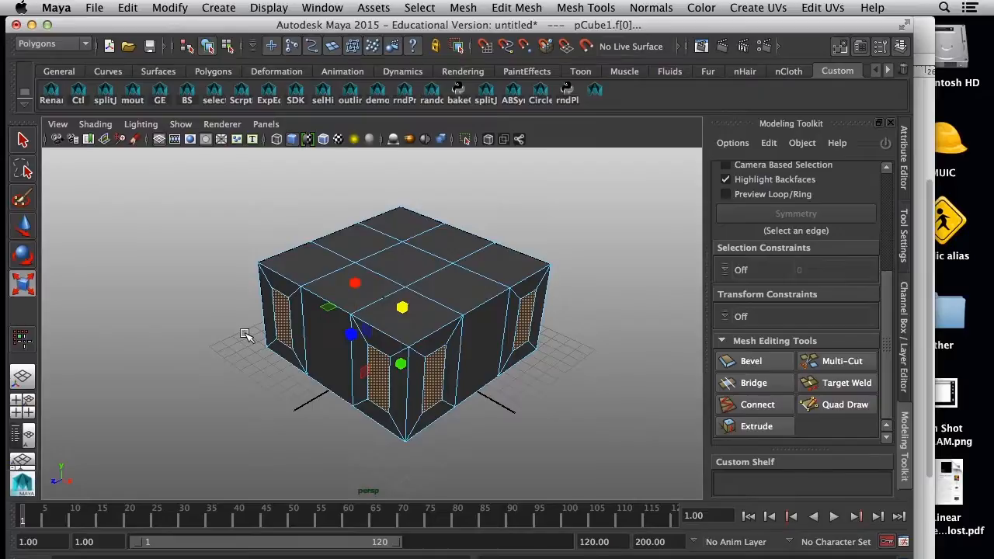
key("w")
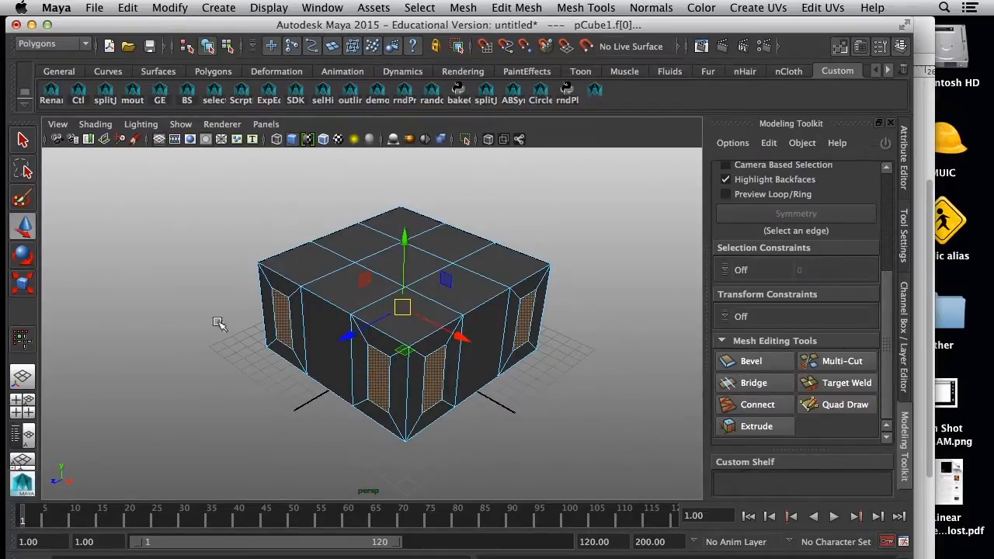
- Select the slanted border faces directly beneath the inset corner faces on all sides of the block and delete them
left_click(382, 420)
left_click(439, 418, "shift")
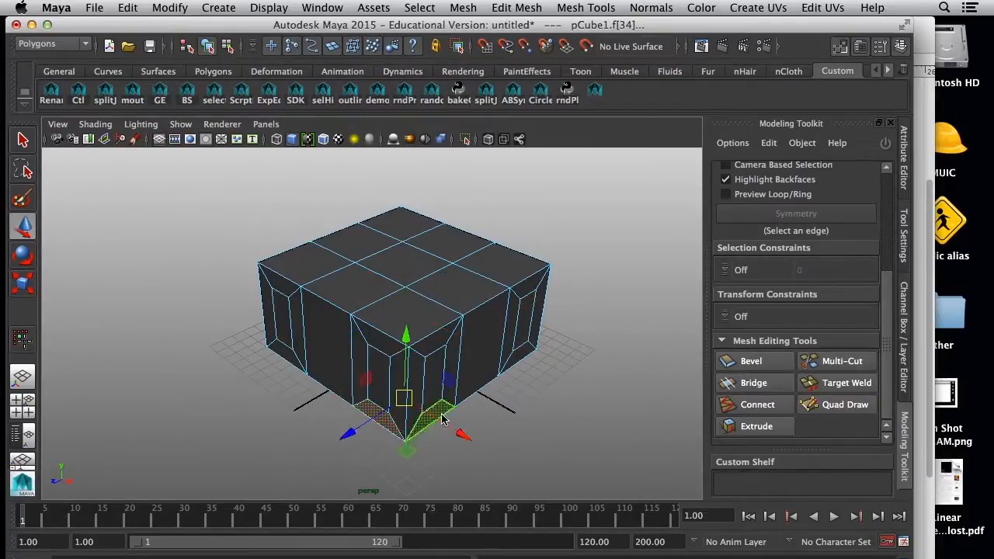
left_click(523, 354, "shift")
left_click(283, 355, "shift")
left_click_drag(250, 376, 412, 388, "alt")
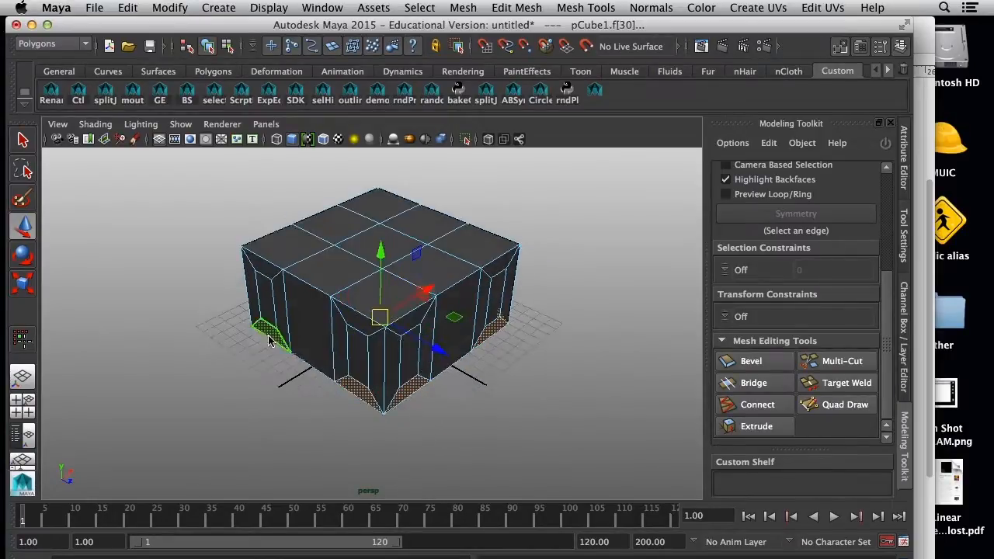
left_click_drag(266, 336, 501, 366, "alt")
left_click(400, 417, "shift")
left_click(258, 412, "shift")
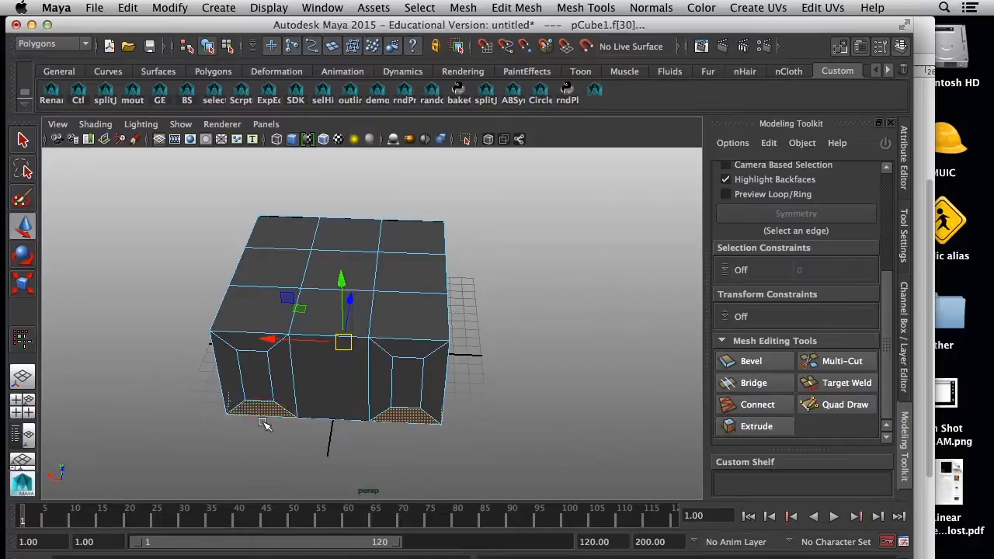
left_click_drag(258, 412, 476, 432, "alt")
left_click(476, 433)
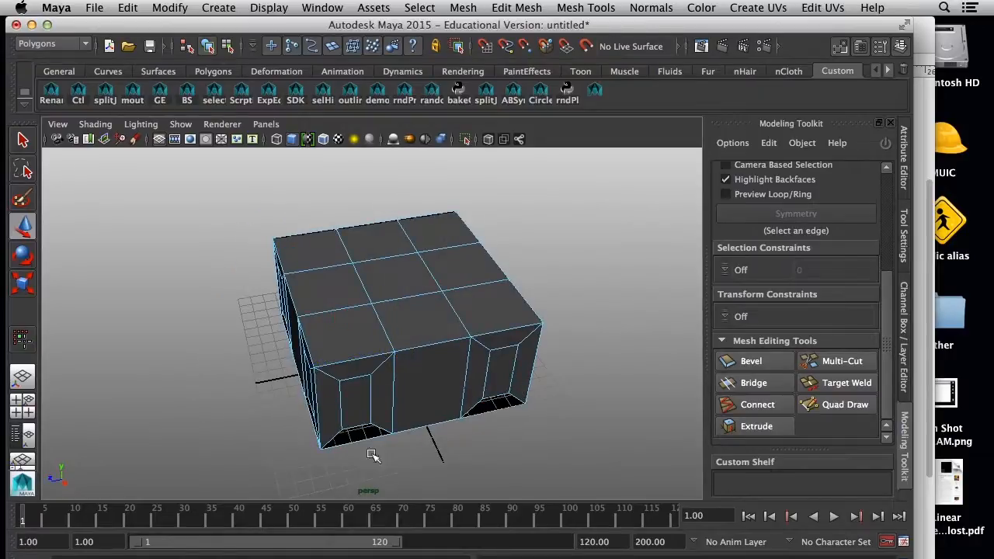
- Select the faces on the block's underside and delete them
left_click_drag(373, 455, 362, 333, "alt")
left_click(349, 253)
mouse_move(348, 253)
left_mouse_down()
mouse_move(411, 271)
mouse_move(459, 328)
mouse_move(351, 322)
mouse_move(373, 362)
mouse_move(450, 399)
mouse_move(465, 381)
mouse_move(443, 333)
mouse_move(437, 388)
mouse_move(493, 432)
mouse_move(270, 404)
mouse_move(357, 422)
mouse_move(449, 420)
left_mouse_up()
key("Delete")
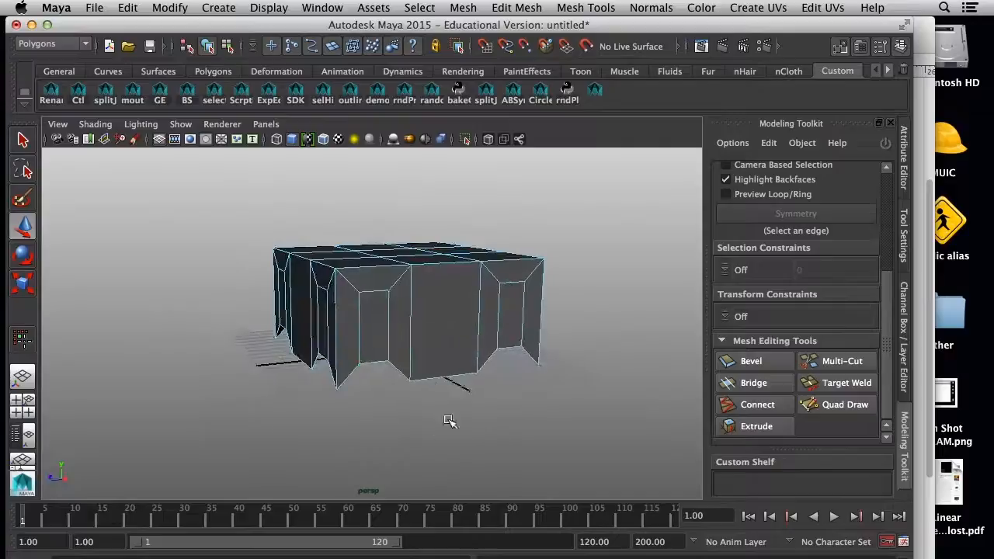
- Select the narrow inset faces at all the corners on every side of the block
left_click(371, 339)
left_click_drag(517, 333, 411, 334, "alt")
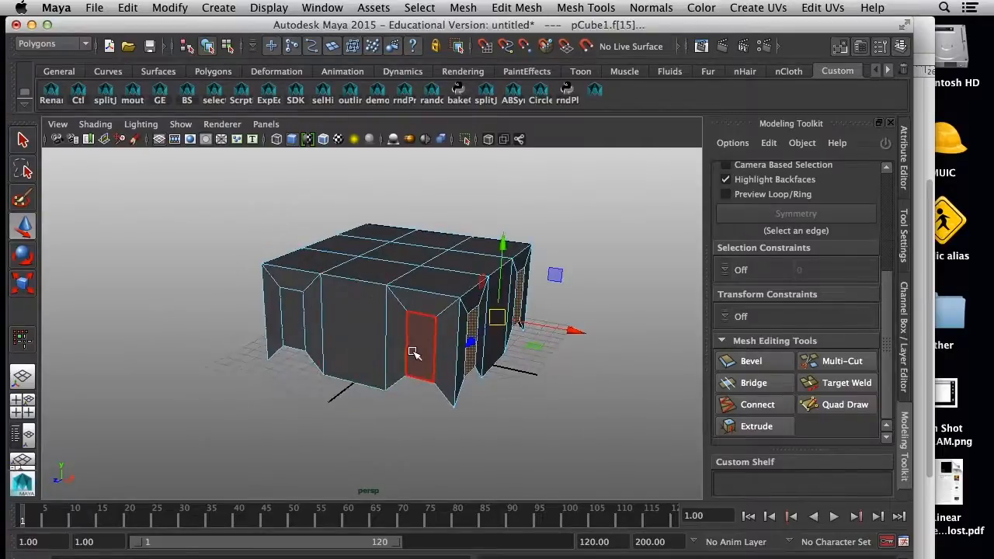
left_click(293, 331)
left_click_drag(293, 331, 361, 334, "alt")
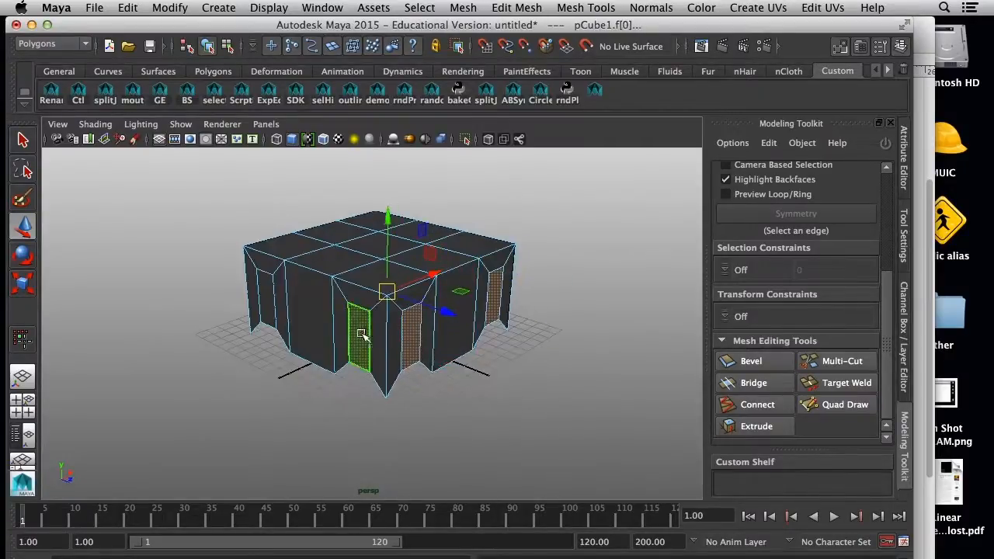
left_click(264, 309, "shift")
left_click_drag(268, 310, 505, 344, "alt")
left_click(330, 367, "shift")
left_click(229, 326, "shift")
left_click_drag(263, 341, 370, 326, "alt")
- Move the selected inset faces down in the side view until their lower edges meet the block's base line
key("space")
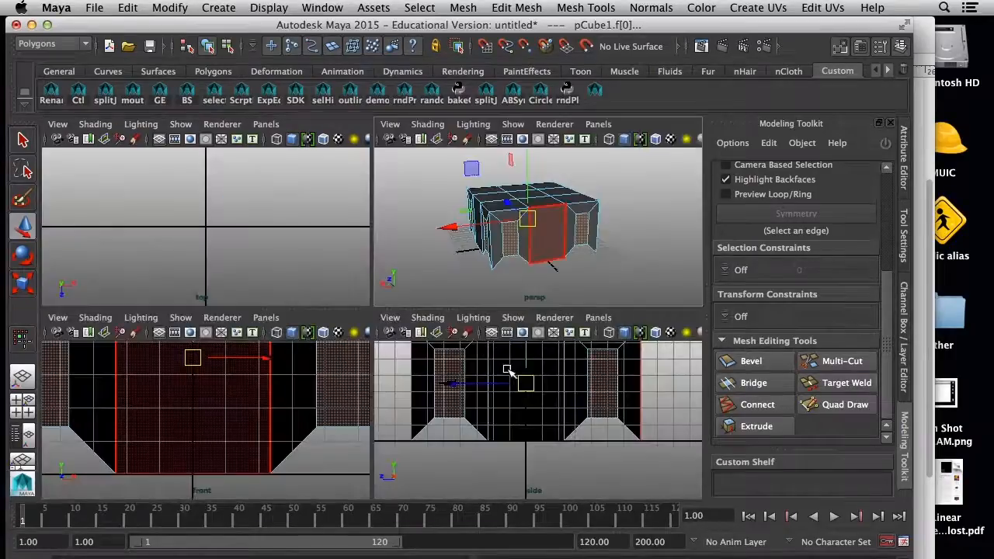
key("space")
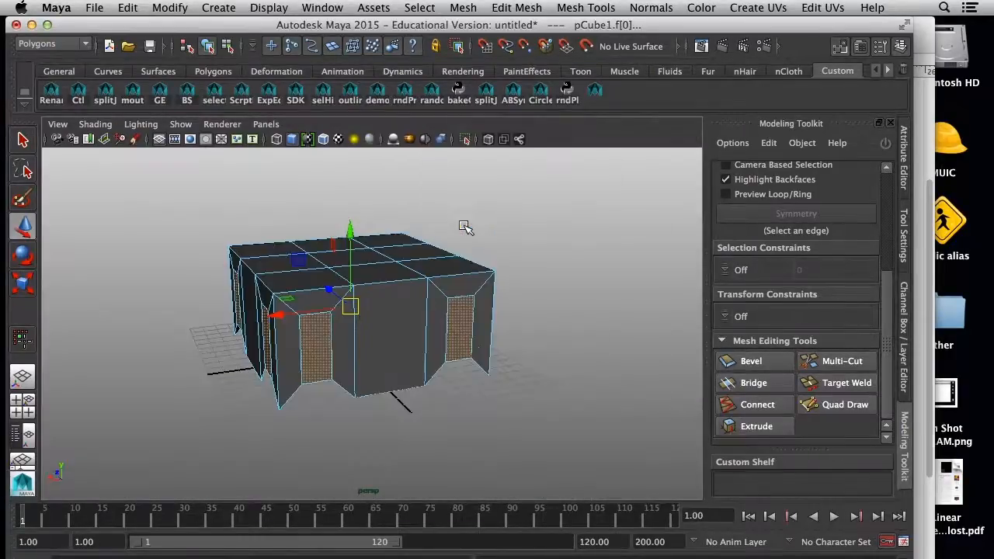
key("space")
key("space")
key("space")
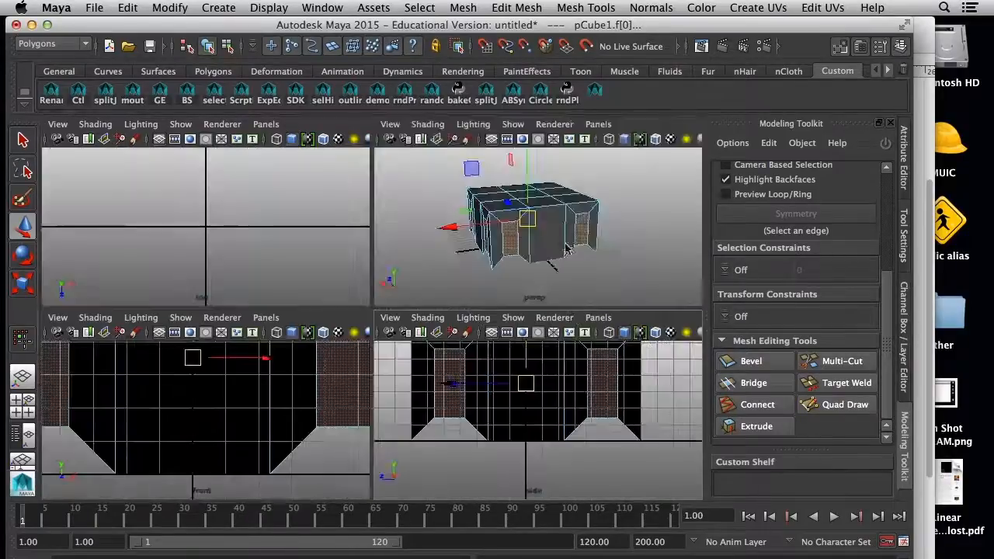
key("space")
key("space")
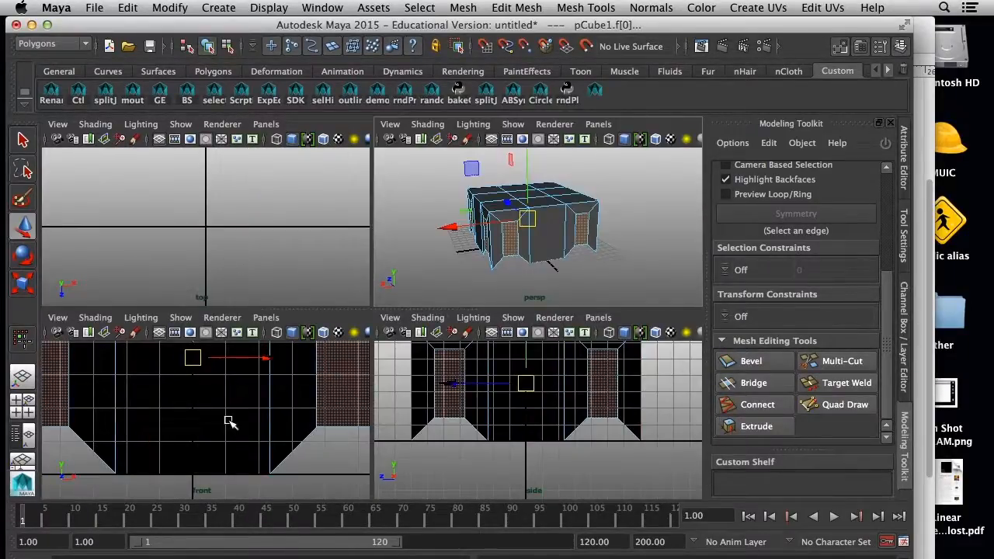
key("space")
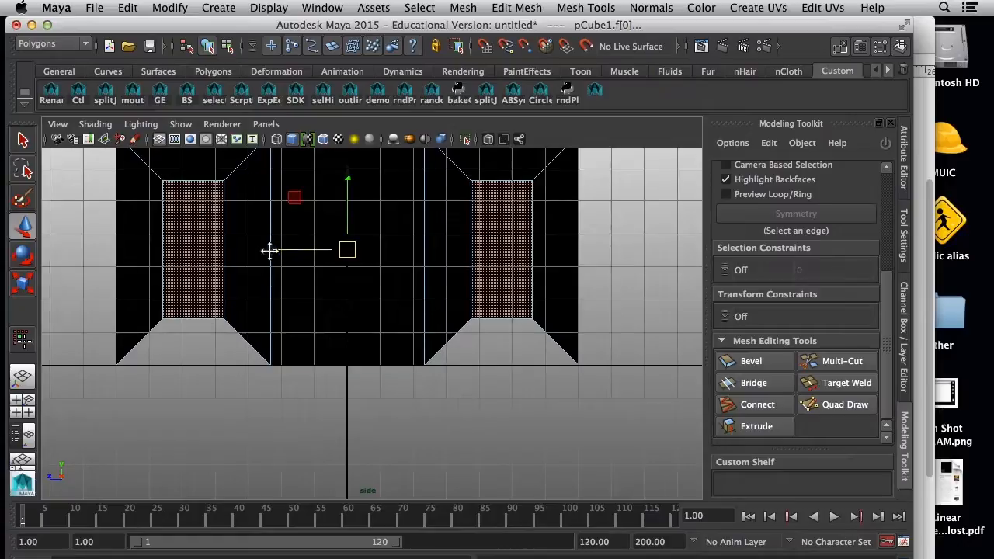
key("f")
left_click_drag(371, 247, 369, 289)
key("space")
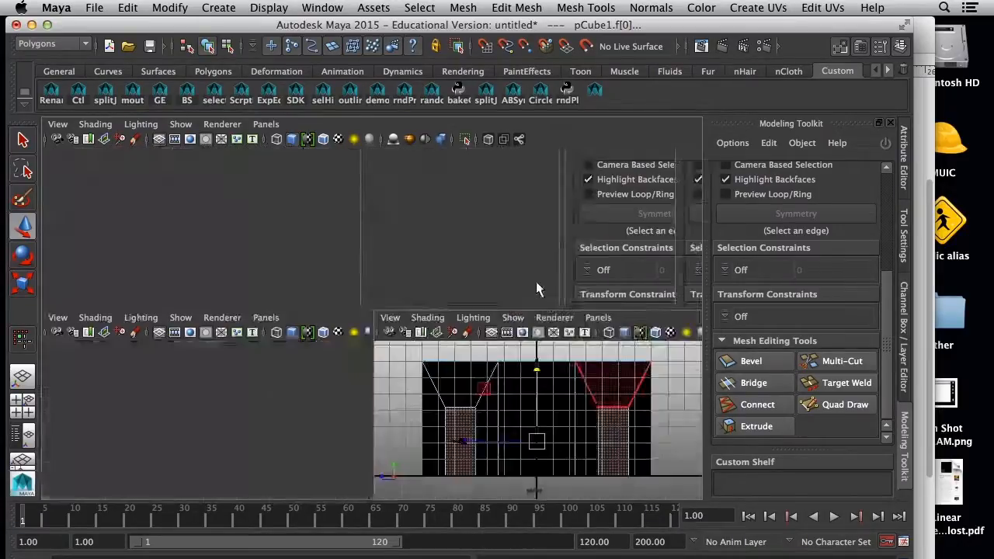
left_click_drag(513, 288, 490, 271, "alt")
key("space")
left_click_drag(384, 277, 466, 282, "alt")
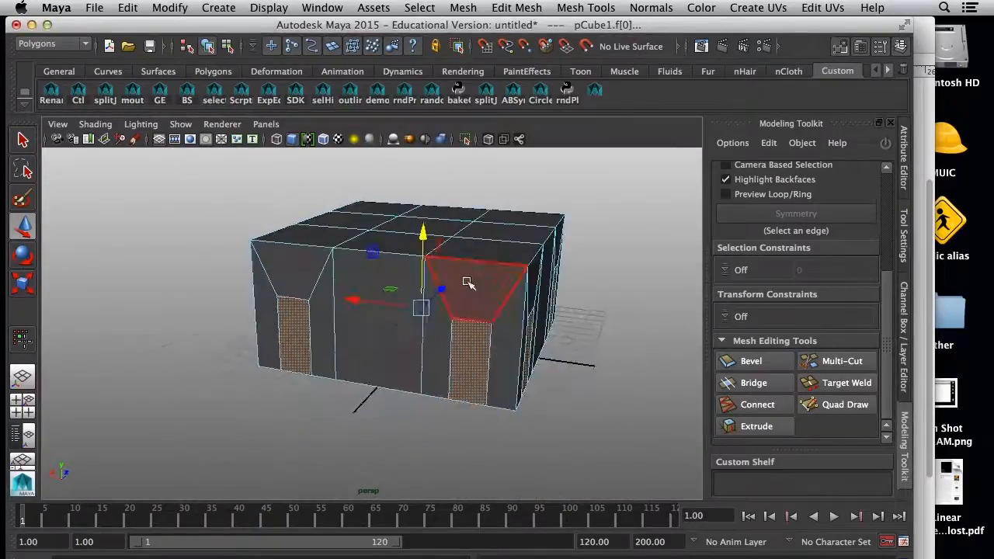
- Examine the edges framing one corner opening by picking them individually in edge mode
right_click_drag(464, 268, 466, 247)
left_click(461, 260)
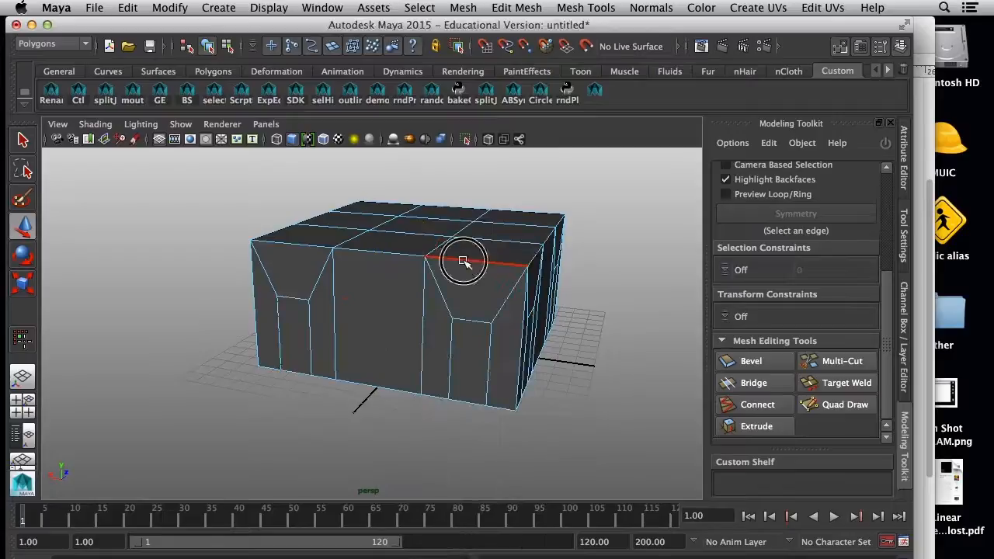
left_click(472, 320)
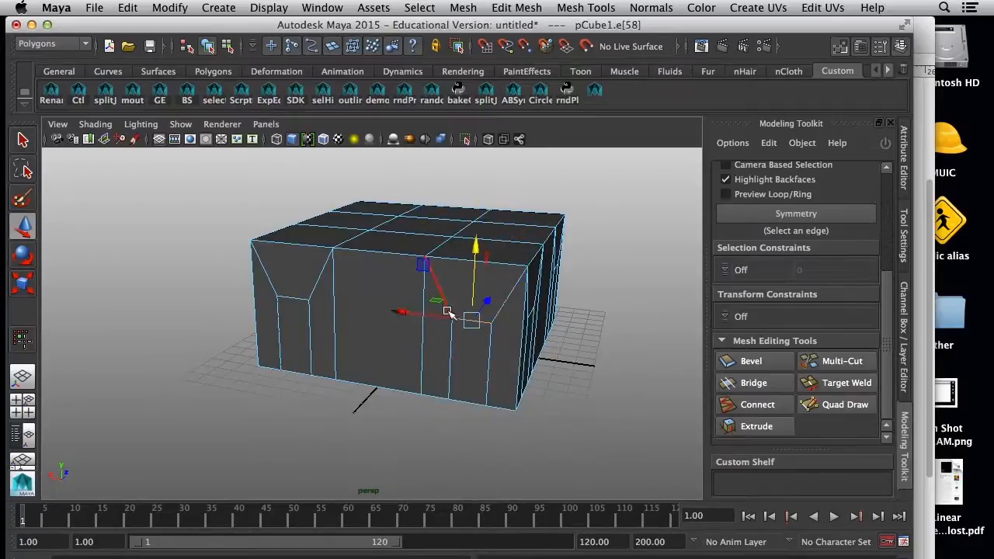
left_click(427, 293)
left_click(424, 337)
left_click(439, 290)
left_click(452, 343)
left_click(438, 397)
left_click_drag(535, 356, 505, 326, "alt")
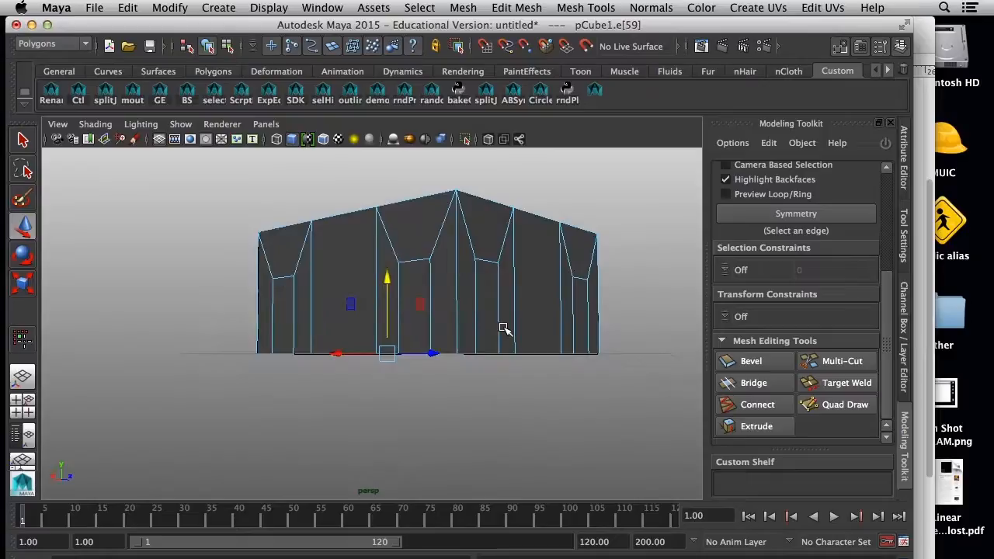
- Return to face mode and select all the doorway faces around the block's four corners
right_click_drag(443, 268, 442, 298)
left_click(413, 288)
left_click(492, 293, "shift")
left_click_drag(492, 294, 587, 394, "alt")
left_click_drag(463, 385, 605, 384, "alt")
right_click_drag(595, 382, 512, 376, "alt")
left_click_drag(513, 375, 317, 278, "alt")
left_click_drag(514, 319, 466, 333, "alt")
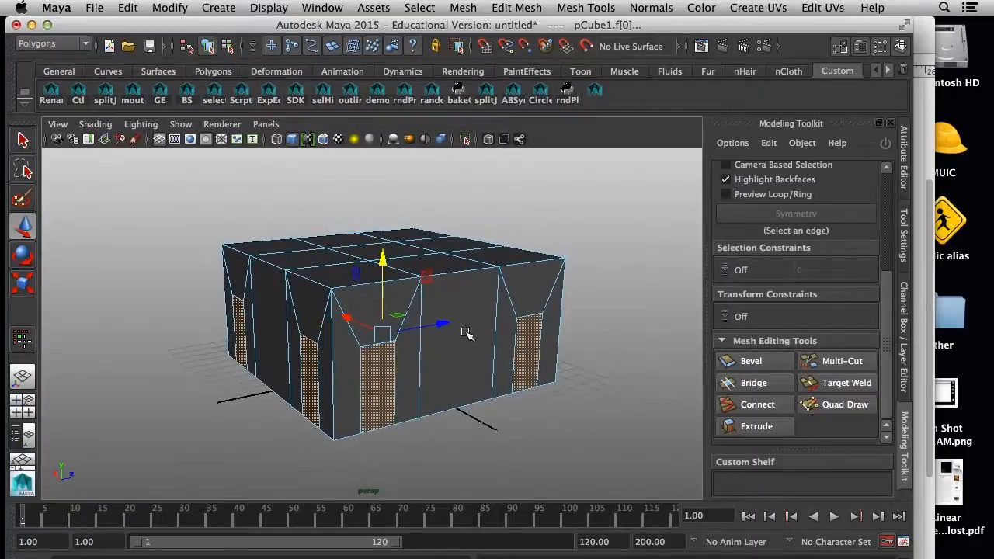
left_click_drag(514, 375, 486, 378, "alt")
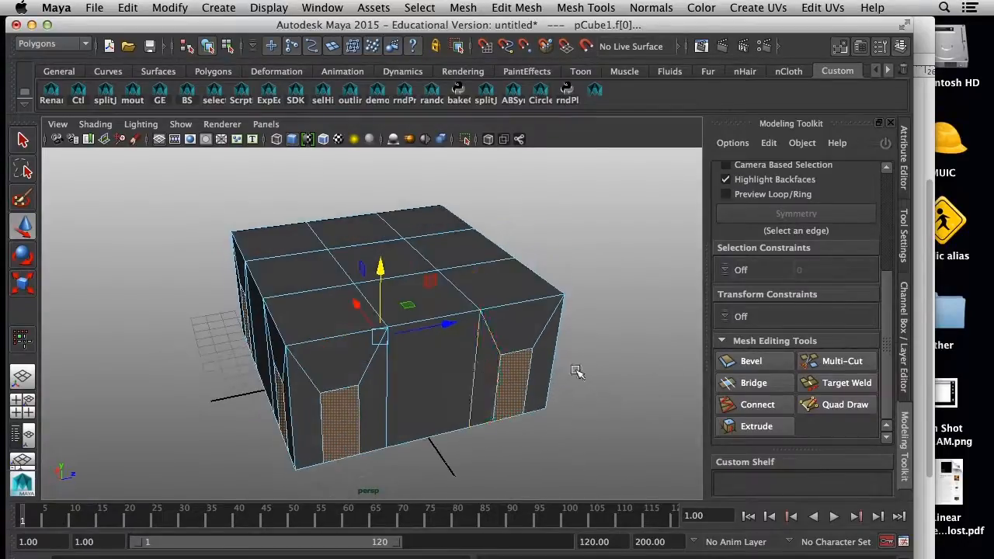
left_click_drag(575, 370, 594, 356, "alt")
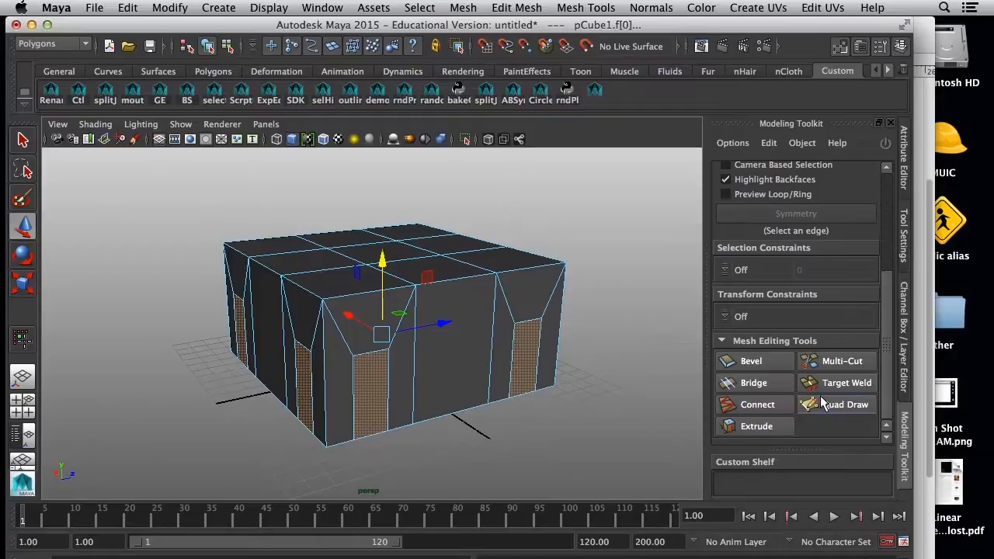
mouse_move(593, 412)
left_mouse_down("alt")
mouse_move(646, 401)
mouse_move(577, 404)
left_mouse_up("alt")
- Extrude the selected doorway faces inward with reset extrusion settings to recess the openings, and return to object mode
left_click(769, 429)
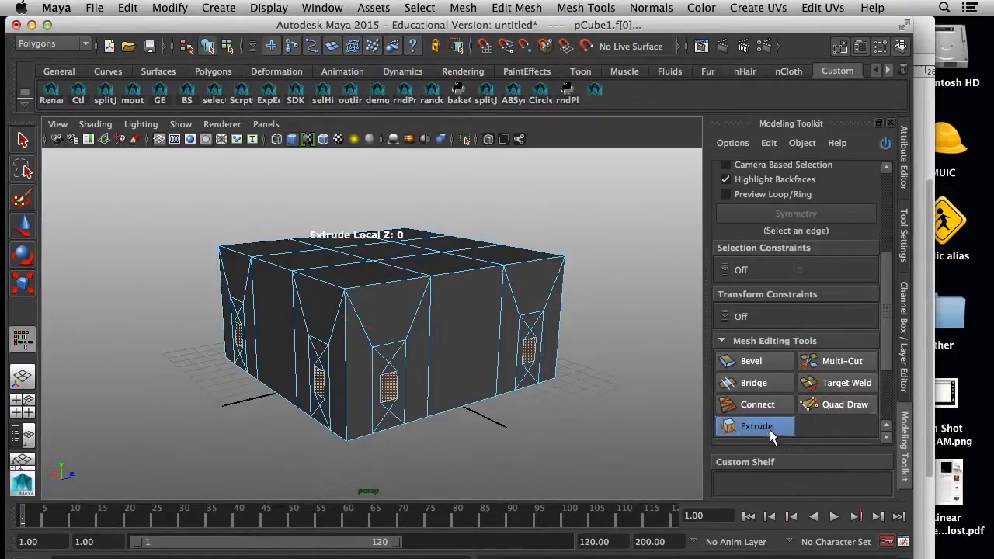
left_click_drag(889, 357, 887, 431)
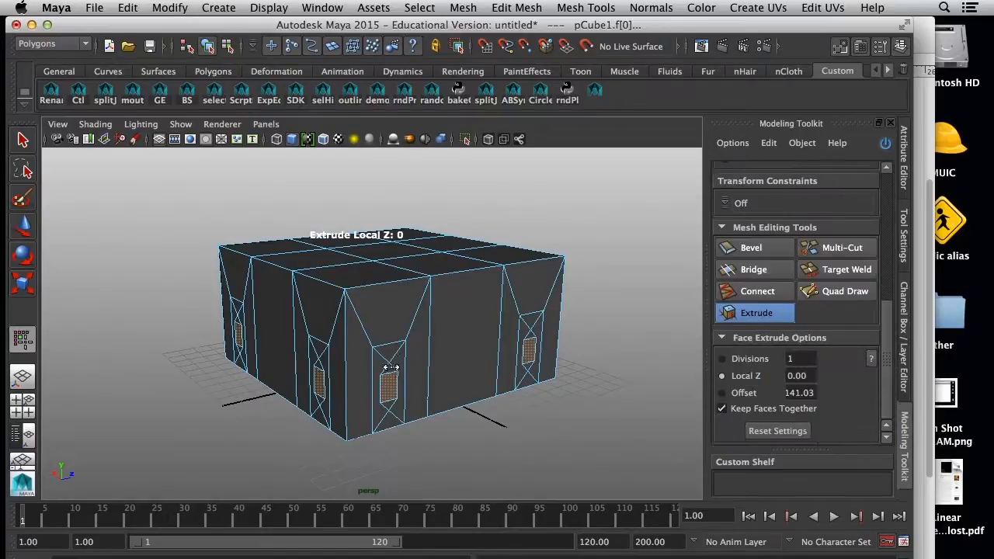
left_click(775, 431)
left_click_drag(482, 436, 486, 390)
right_click_drag(486, 390, 505, 367, "alt")
left_click_drag(505, 365, 513, 252)
right_click_drag(443, 195, 517, 176)
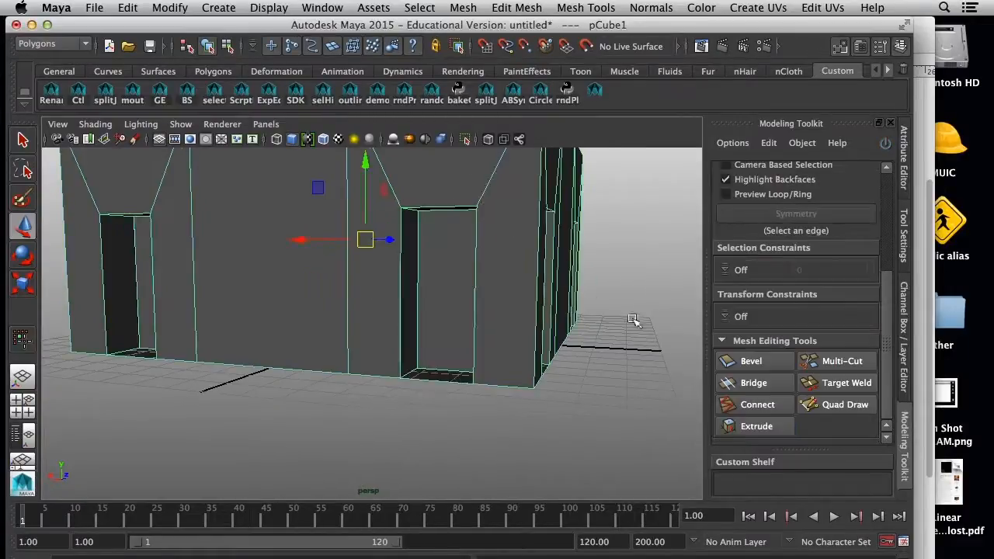
right_click_drag(633, 319, 455, 368, "alt")
left_click_drag(455, 368, 369, 412, "alt")
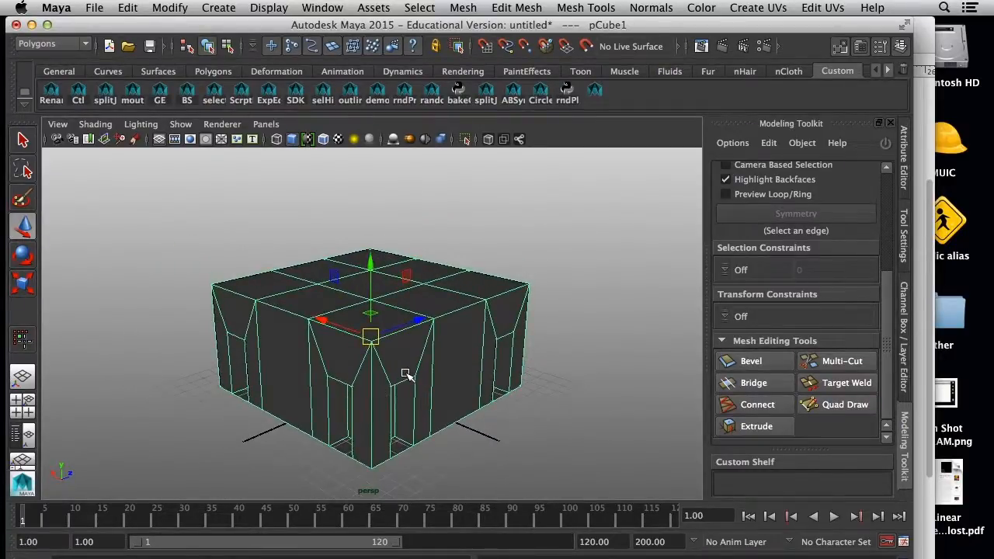
left_click_drag(394, 328, 395, 337, "alt")
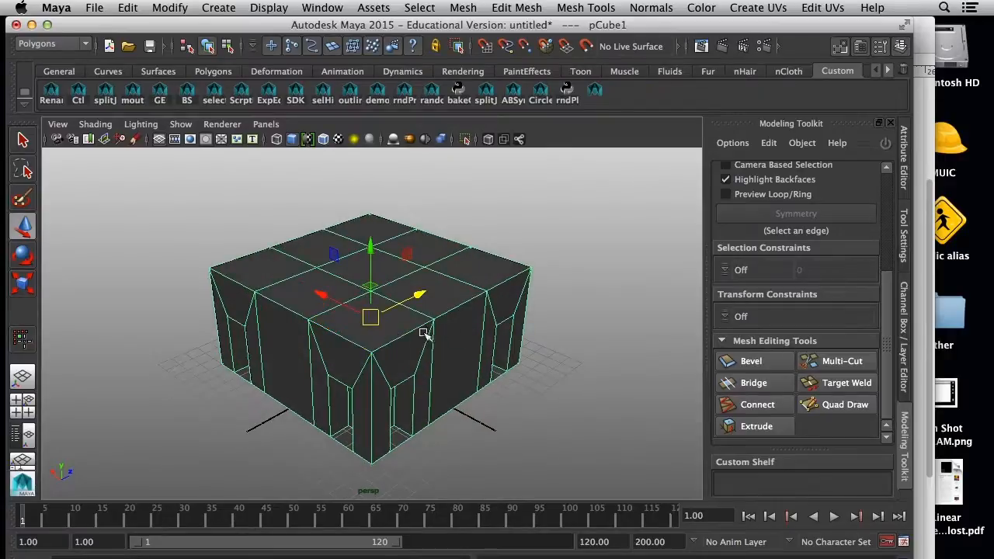
- Create a polygon cube and move it along X to about -8.1, just outside the block's side wall
left_click_drag(621, 386, 631, 380, "alt")
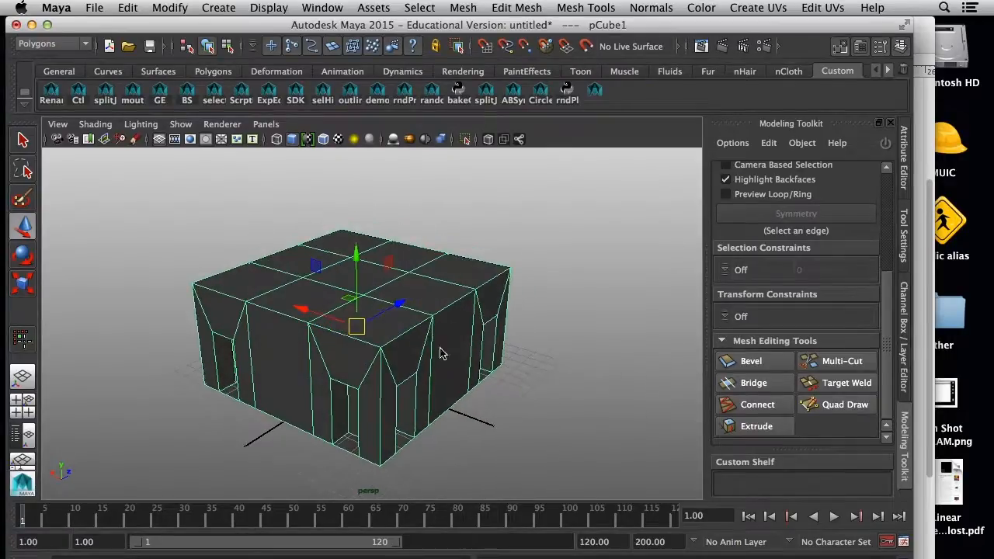
left_click(219, 8)
mouse_move(260, 49)
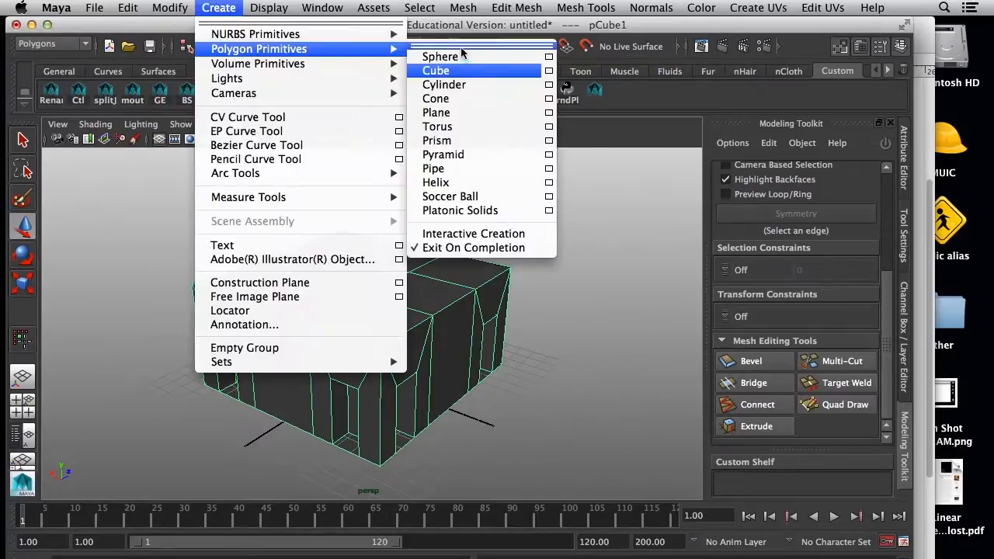
left_click(431, 71)
left_click_drag(304, 353, 402, 390)
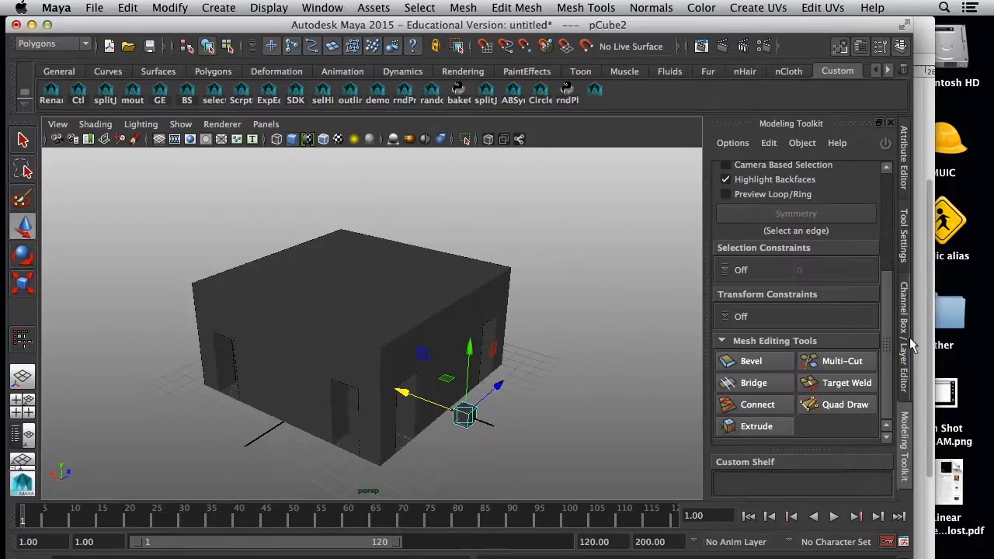
- Set the new cube's height to 7 in its creation inputs to make a tall column
left_click(904, 337)
scroll(887, 306, "down", 1)
left_click(704, 329)
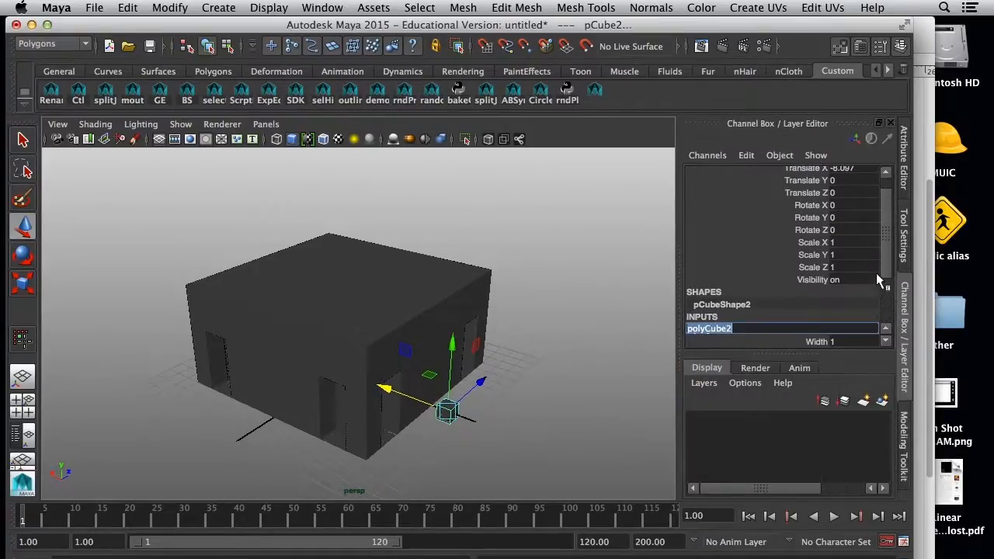
scroll(880, 291, "down", 3)
left_click(844, 286)
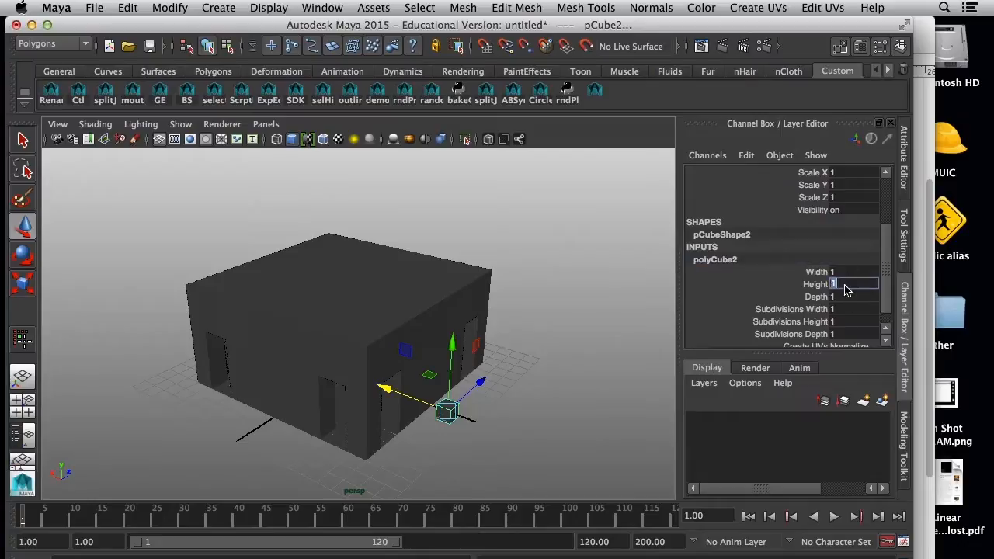
type("7")
key("Return")
- Raise the column until its base rests at ground level and slide it along X against the block's side wall
mouse_move(452, 347)
left_mouse_down()
mouse_move(465, 291)
mouse_move(459, 351)
left_mouse_up()
right_click_drag(460, 351, 564, 428, "alt")
left_click_drag(564, 428, 466, 287, "alt")
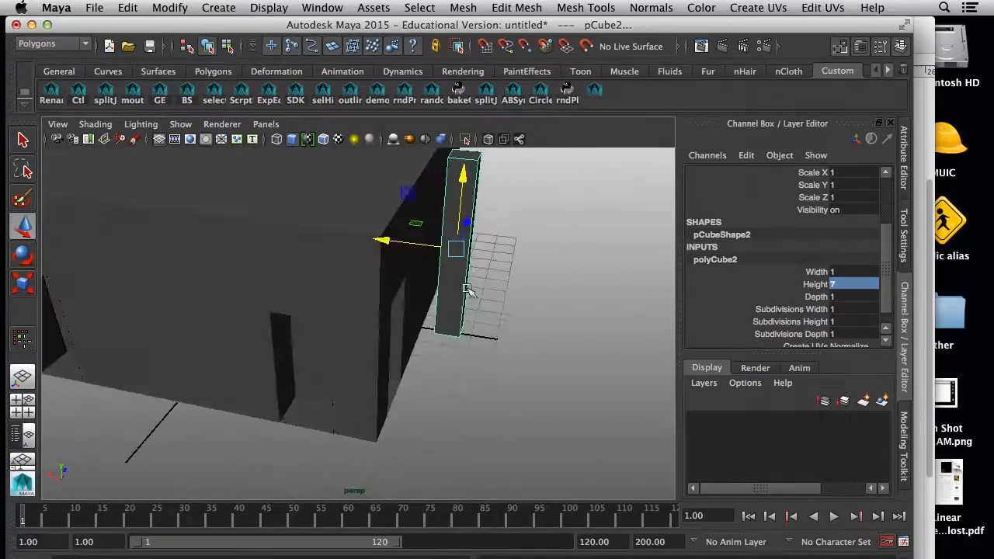
left_click_drag(394, 244, 376, 243)
mouse_move(491, 320)
left_mouse_down("alt")
mouse_move(464, 256)
mouse_move(494, 409)
left_mouse_up("alt")
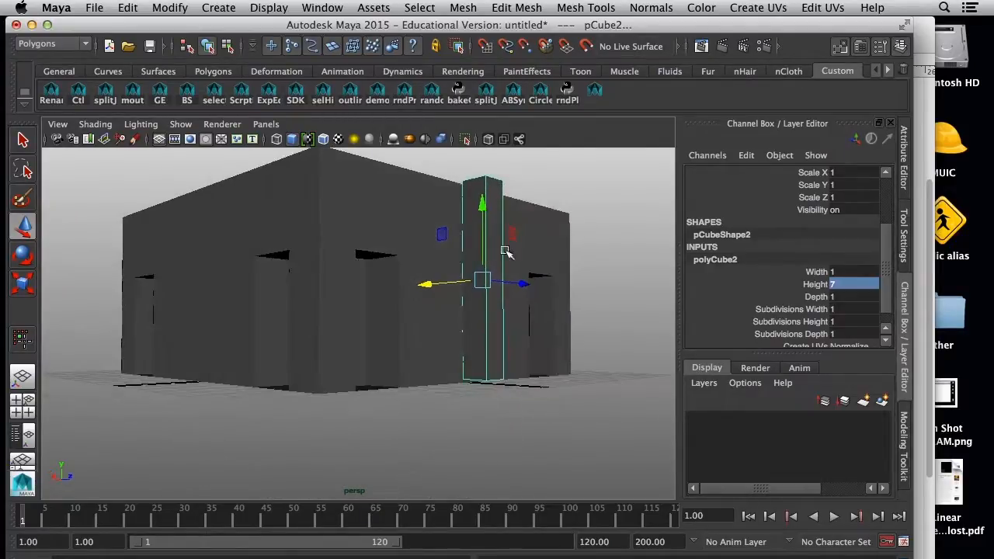
left_click_drag(482, 209, 482, 210)
left_click_drag(459, 239, 495, 289, "alt")
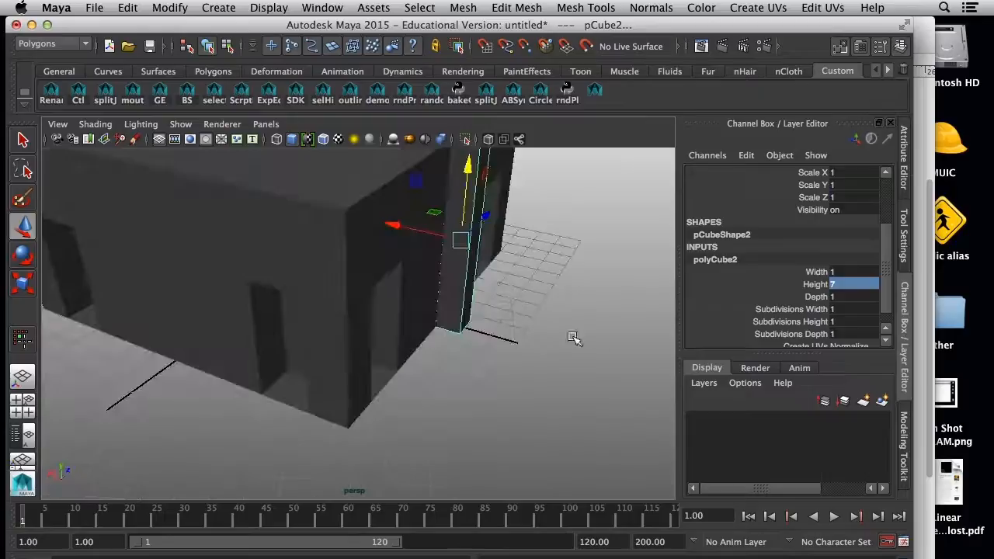
- Inspect the column beside the block, check the staircase in the tower reference image in Preview, and return to Maya
right_click_drag(574, 339, 467, 320, "alt")
left_click_drag(466, 320, 505, 355, "alt")
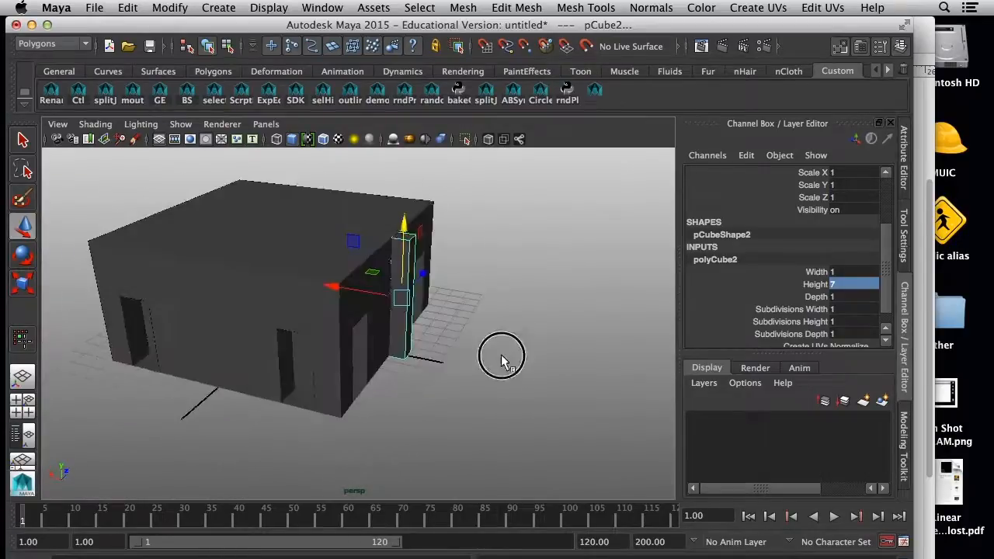
right_click_drag(506, 355, 591, 386, "alt")
left_click_drag(592, 386, 497, 349, "alt")
left_click_drag(648, 370, 623, 323, "alt")
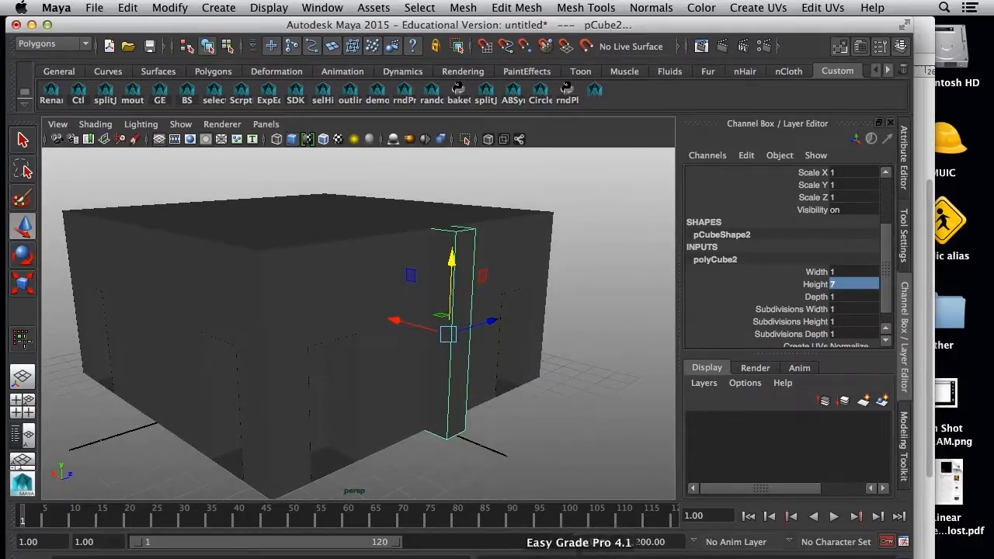
left_click(661, 555)
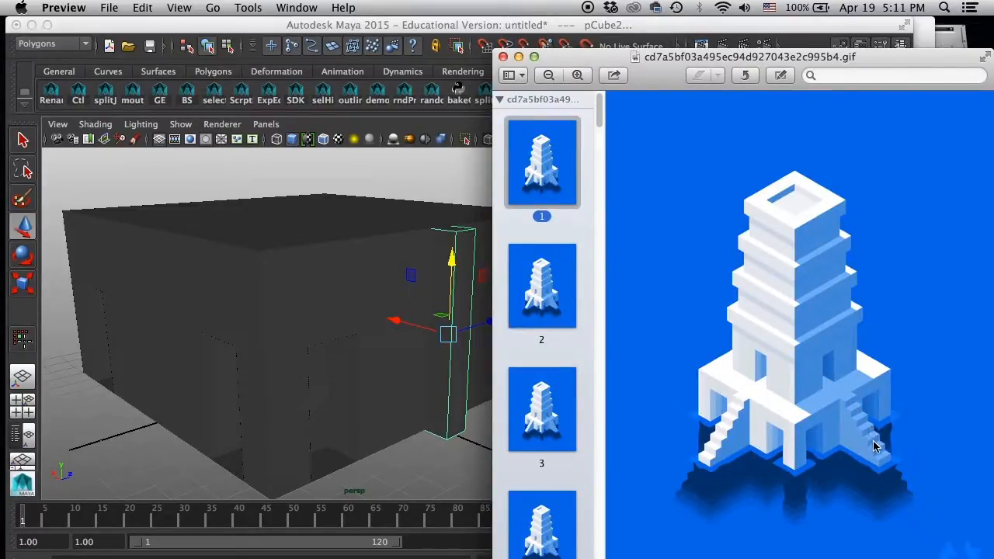
left_click(423, 30)
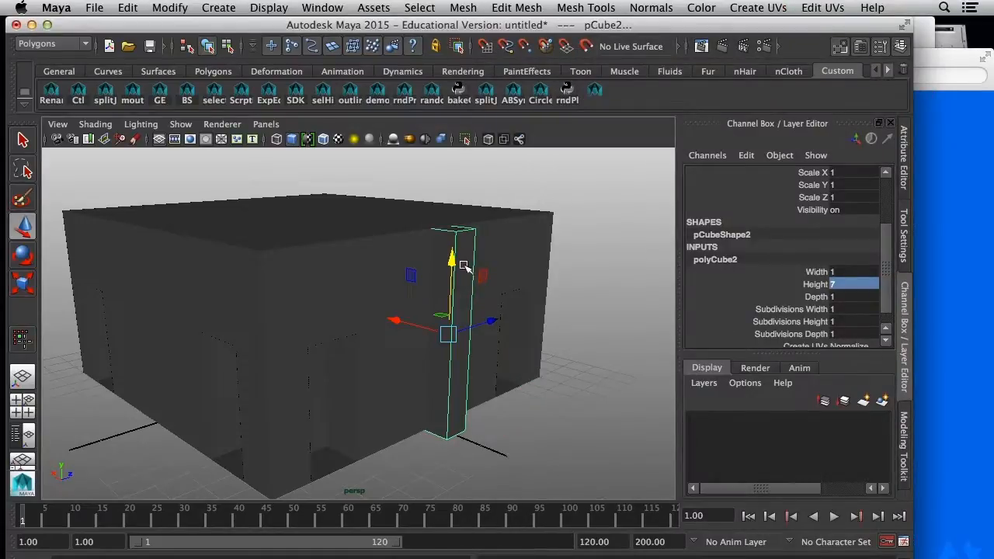
- Set the column's height subdivisions to 7
left_click_drag(440, 378, 486, 380, "alt")
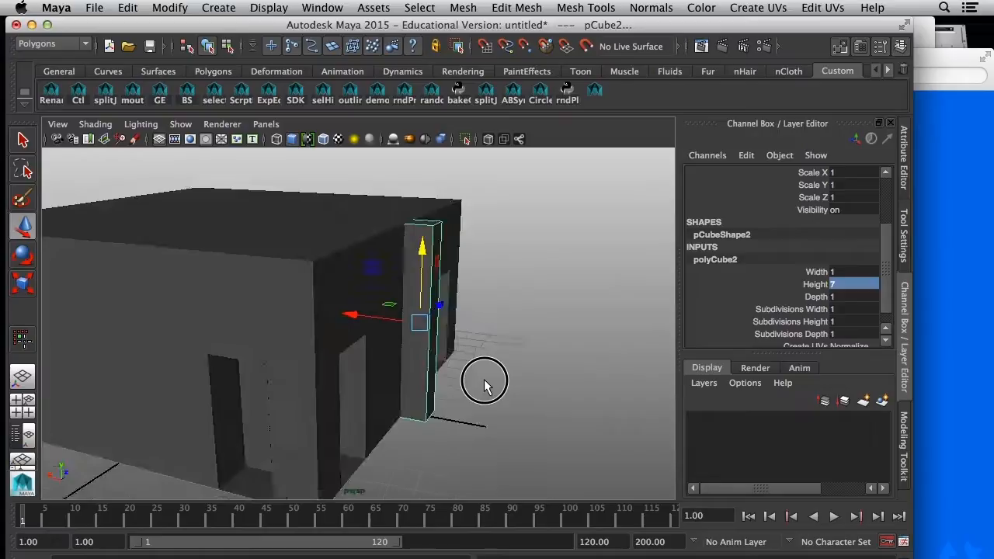
left_click(840, 321)
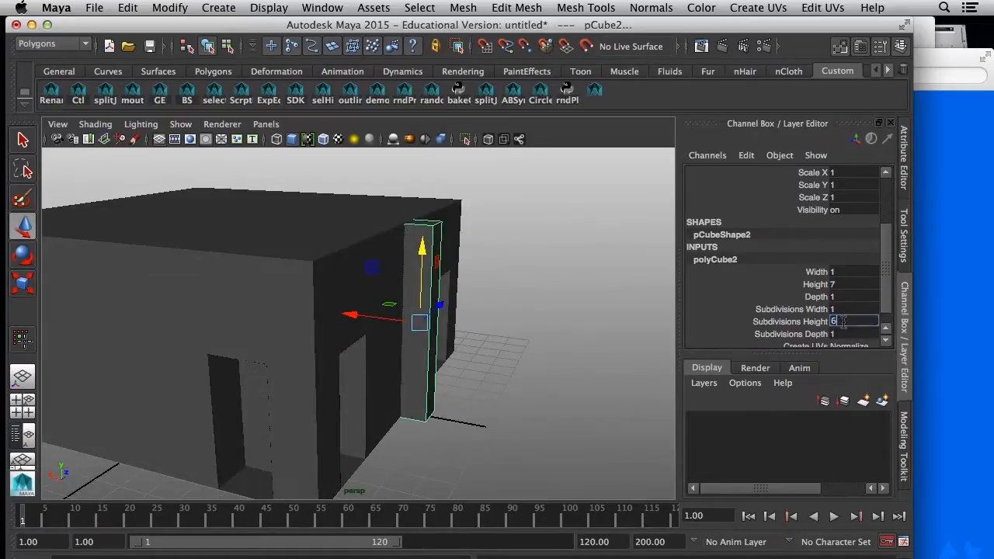
type("6")
key("Return")
type("7")
key("Return")
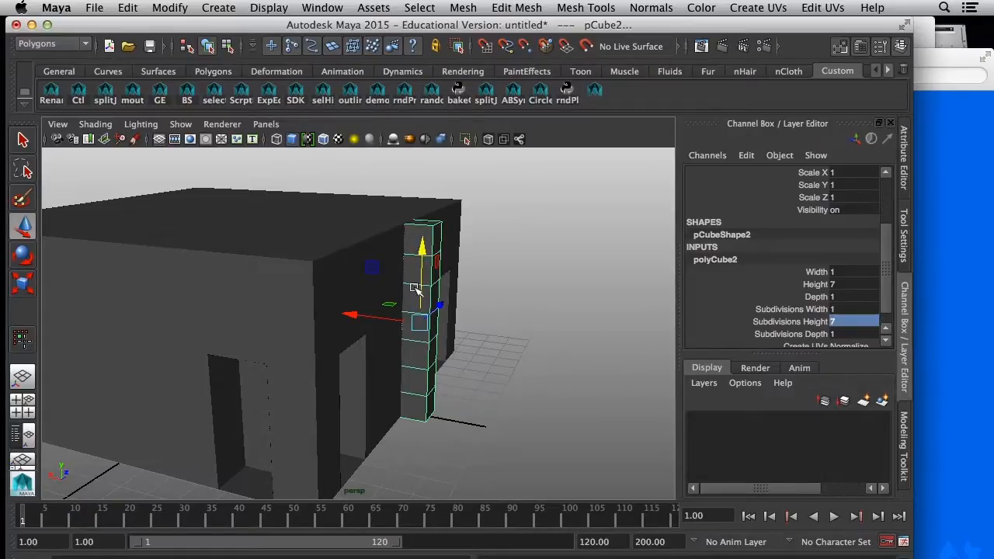
- Put the column into face selection mode and turn on Wireframe on Shaded for the perspective view
left_click_drag(408, 420, 564, 421, "alt")
left_click_drag(450, 431, 437, 446, "alt")
right_click_drag(432, 365, 433, 299)
left_click_drag(516, 375, 372, 311, "alt")
left_click(93, 124)
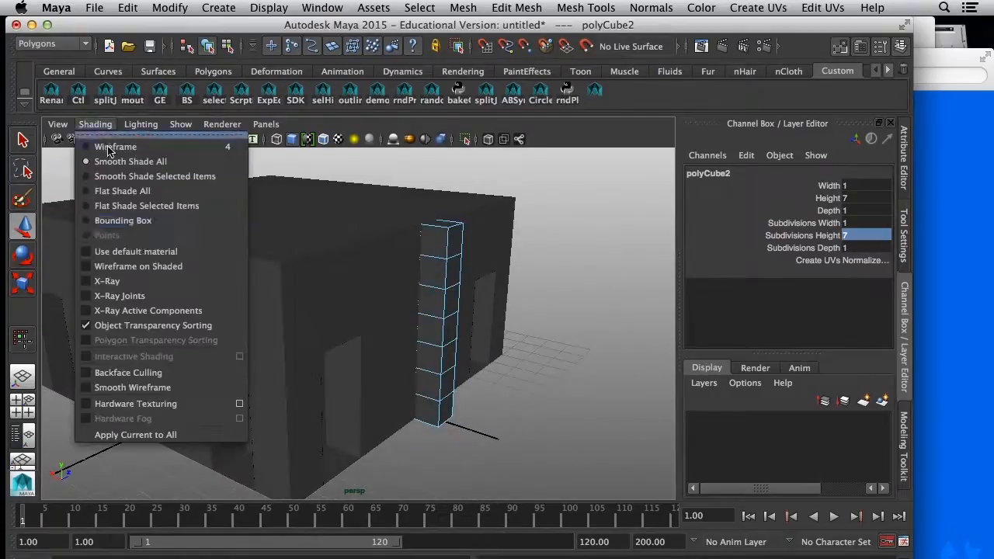
left_click(133, 259)
right_click_drag(388, 360, 306, 353, "alt")
left_click_drag(307, 353, 417, 354, "alt")
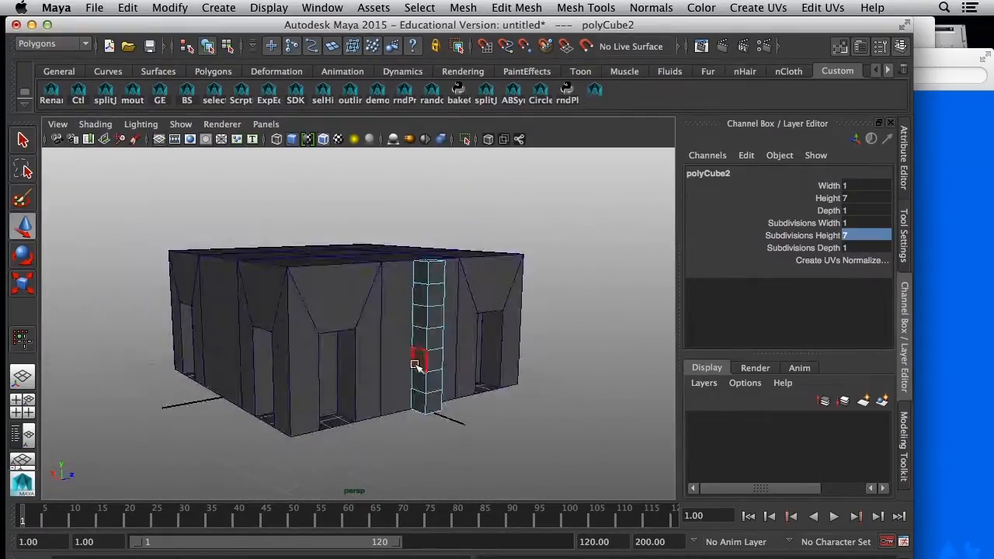
- Select the six lower faces on the column's outward side, leaving out the topmost one
left_click(439, 318)
left_click(439, 318, "shift")
left_click(436, 341, "shift")
left_click(436, 361, "shift")
left_click(433, 380, "shift")
left_click(435, 397, "shift")
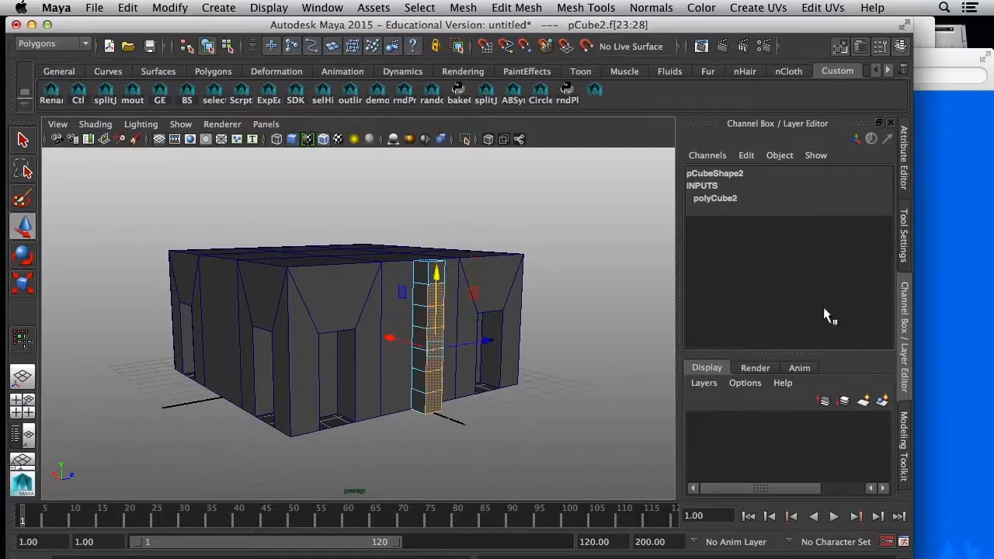
- Extrude the six selected column faces outward by about 1.02 after resetting the extrusion settings
left_click(903, 426)
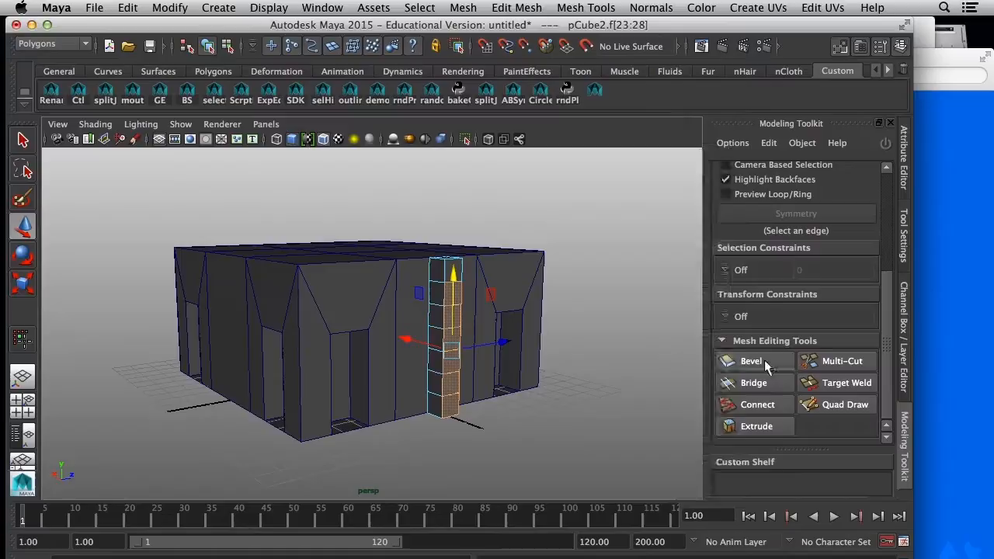
left_click(779, 425)
scroll(880, 362, "down", 5)
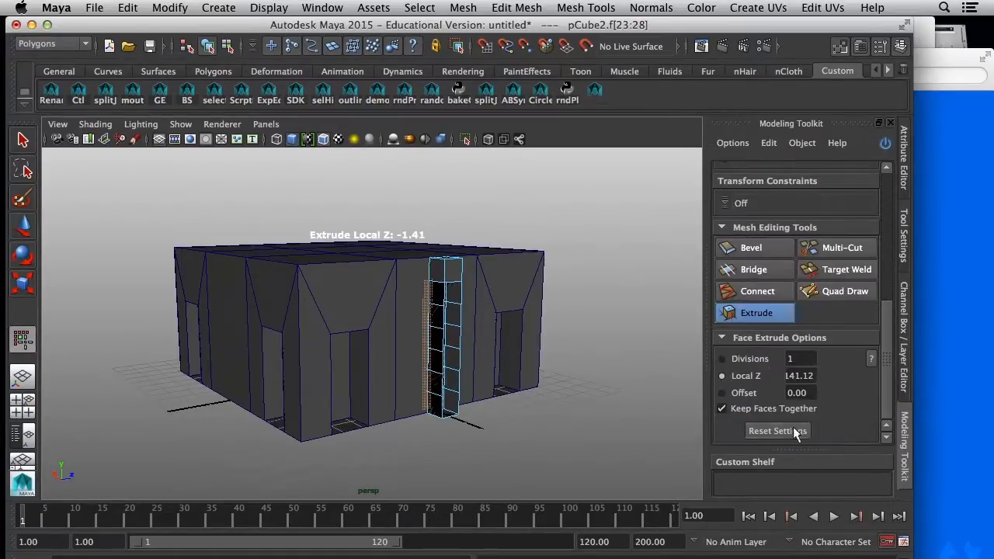
left_click(777, 430)
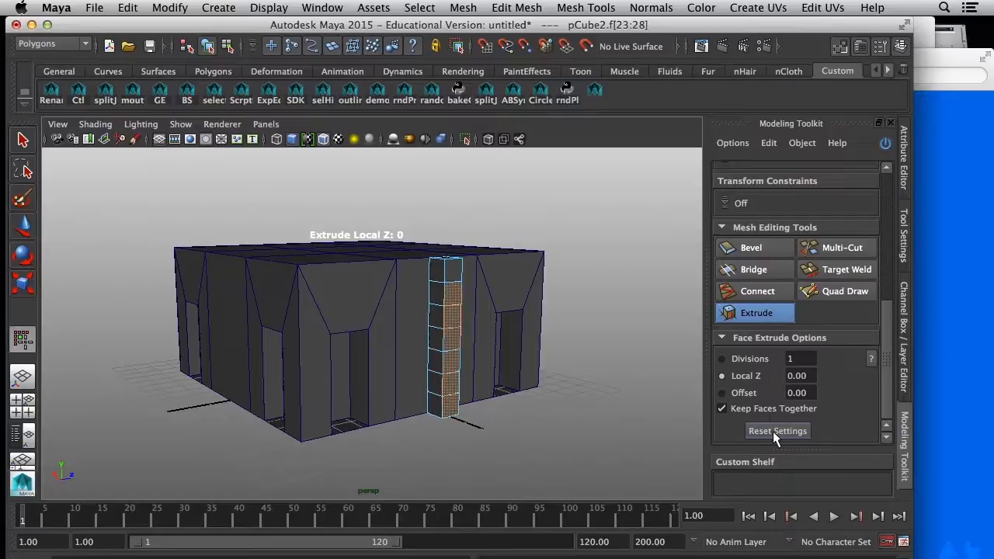
left_click_drag(470, 405, 581, 409)
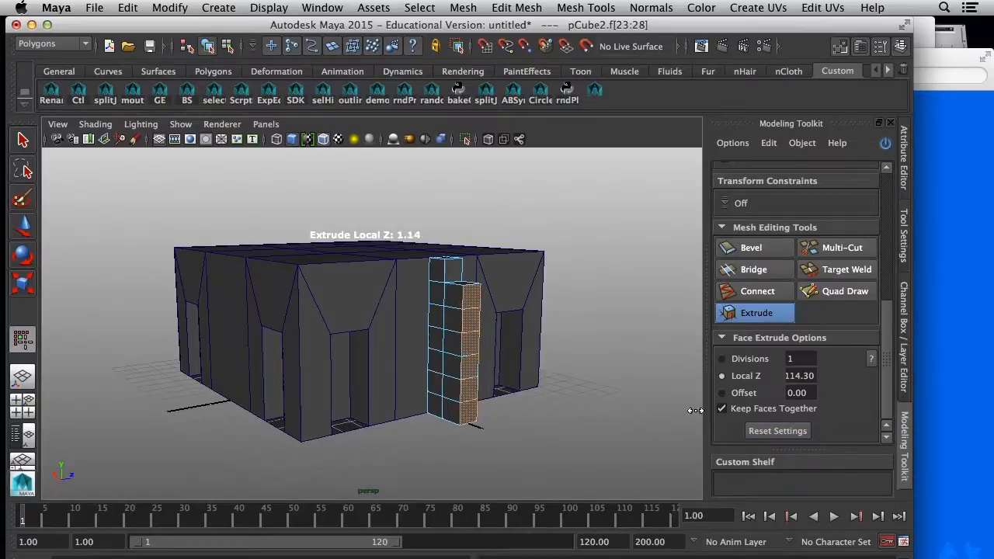
left_click_drag(391, 416, 455, 501, "alt")
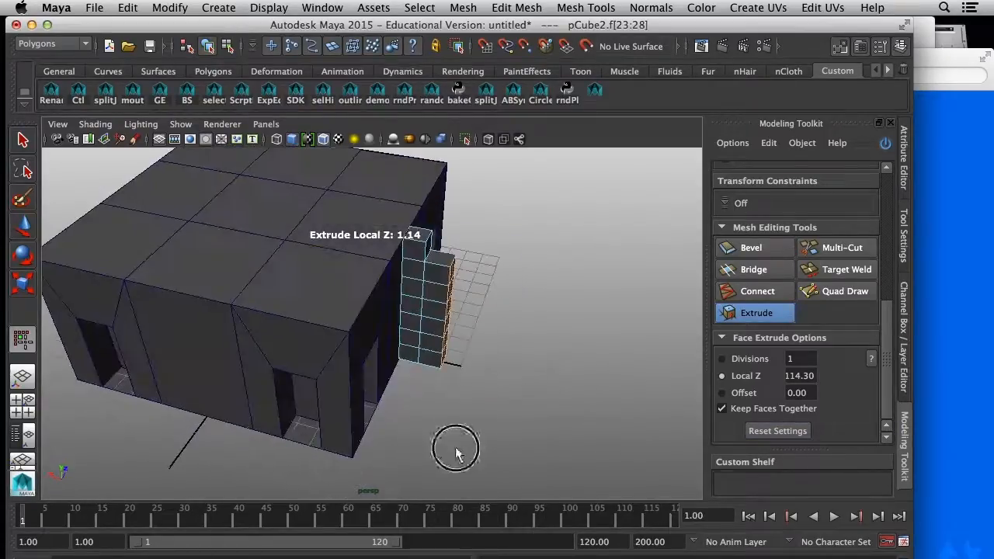
left_click_drag(440, 424, 437, 425)
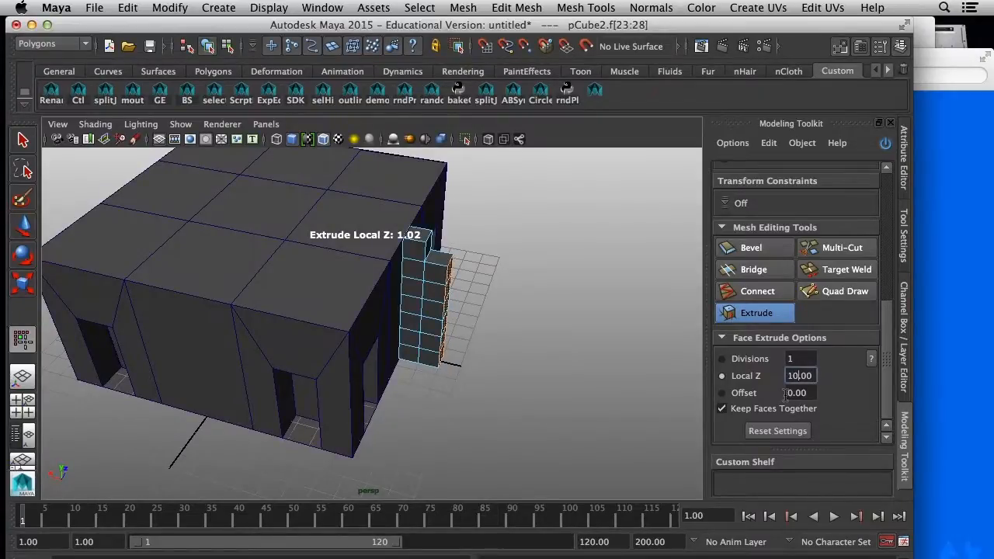
- Set the Local Z distance of the six-face extrusion to 1.00
key("Tab")
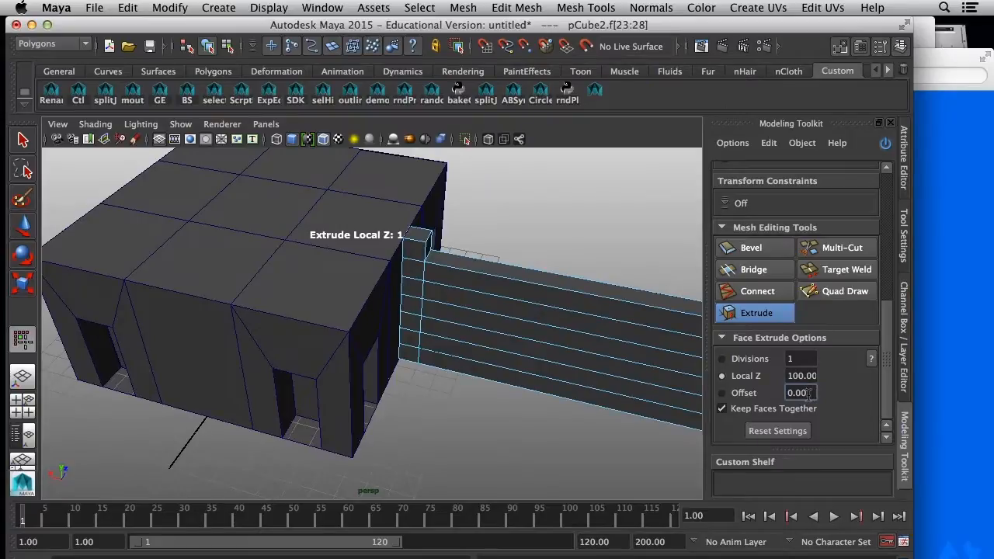
left_click(801, 376)
key("BackSpace")
key("BackSpace")
left_click(809, 391)
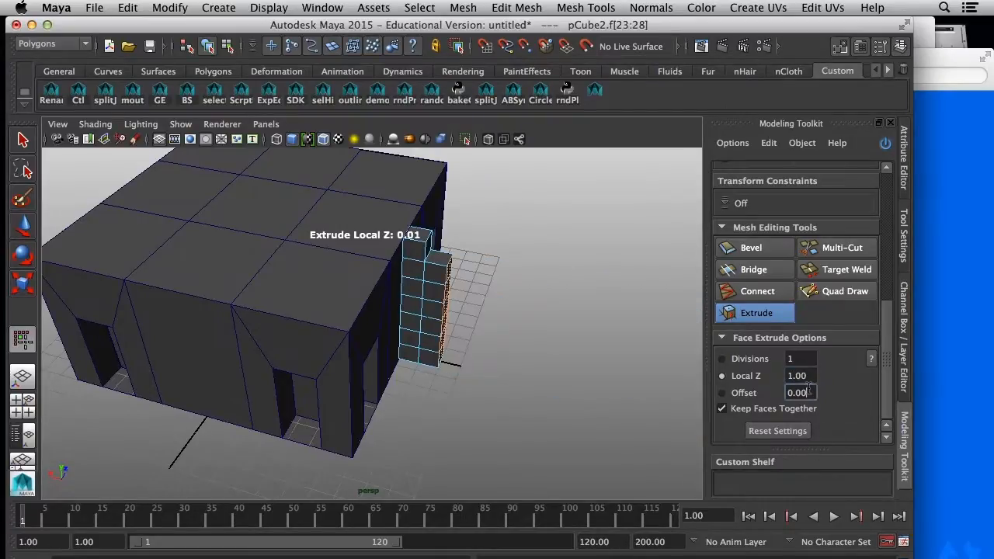
- Reselect only the five lower outward faces of the extruded stair section, leaving out its top face
left_click_drag(529, 267, 489, 292, "alt")
key("w")
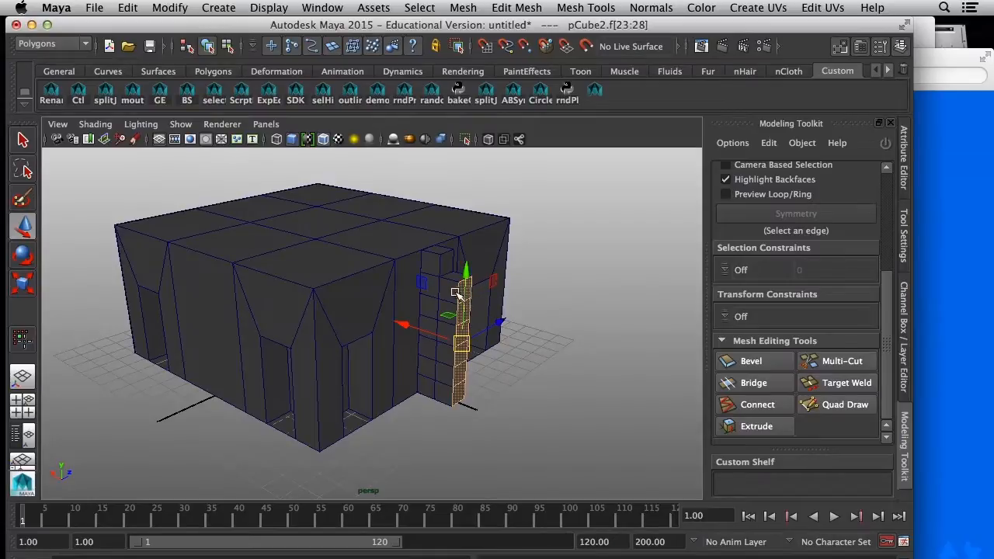
left_click(470, 276)
key("q")
left_click(466, 292)
left_click(467, 292)
right_click(467, 291)
left_click_drag(459, 311, 464, 394)
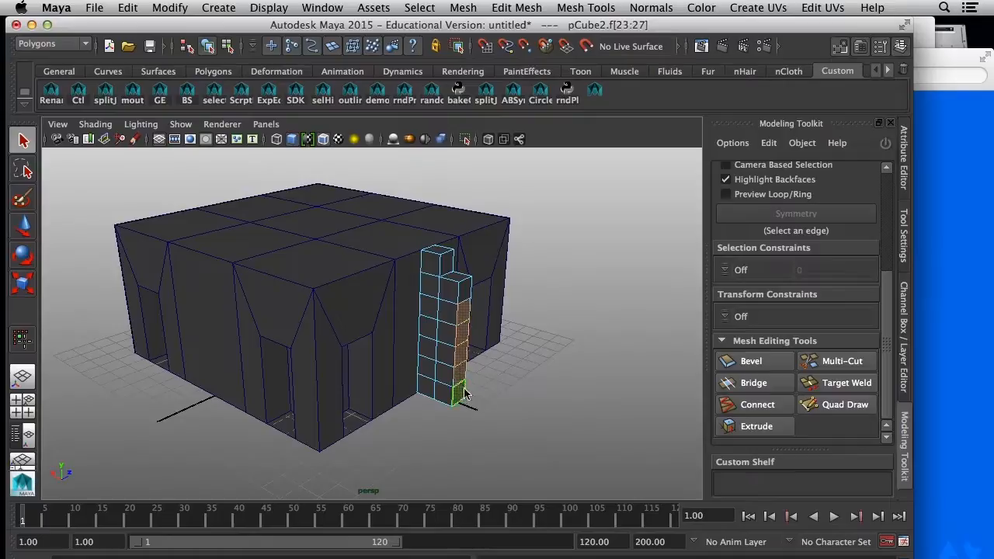
- Extrude the five selected faces outward with Local Z 1.00 to form the next stair step
left_click(750, 425)
left_click_drag(884, 351, 889, 400)
left_click(796, 376)
type("1")
key("Return")
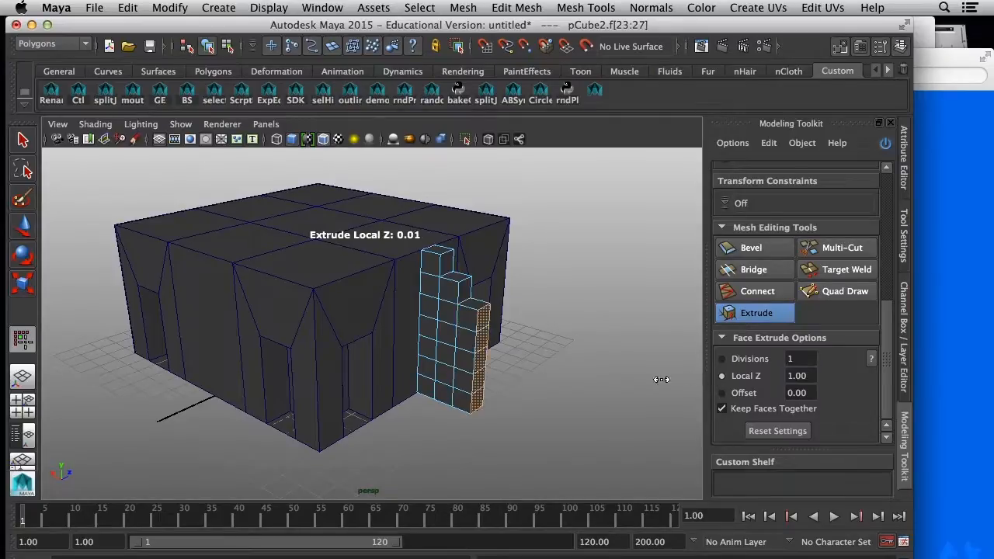
- Deselect the uppermost of the five faces and extrude the remaining four outward with Local Z 1
key("w")
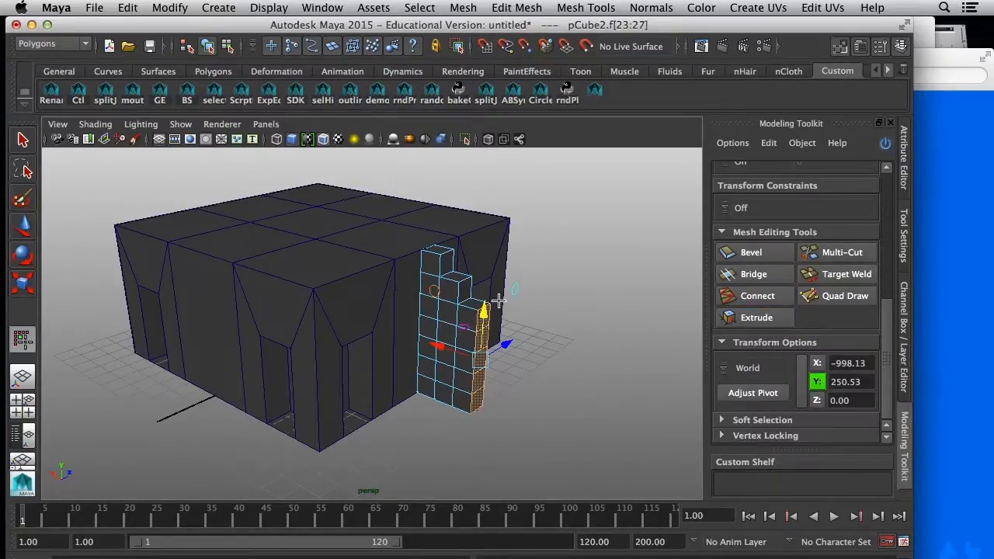
left_click(489, 317, "ctrl")
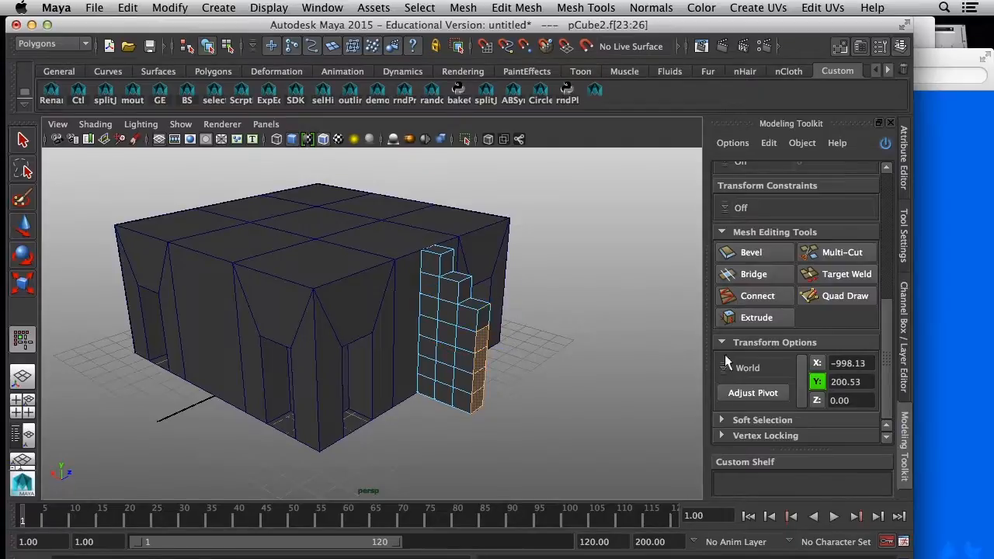
left_click(749, 319)
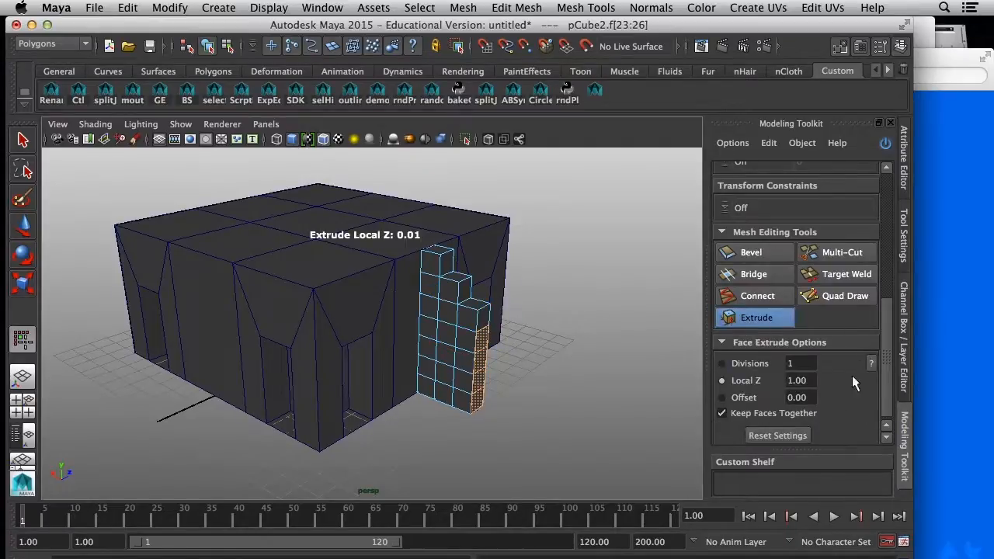
left_click(785, 435)
left_click_drag(813, 381, 725, 379)
type("1")
key("Return")
left_click_drag(540, 413, 479, 416, "alt")
middle_click_drag(500, 340, 528, 353)
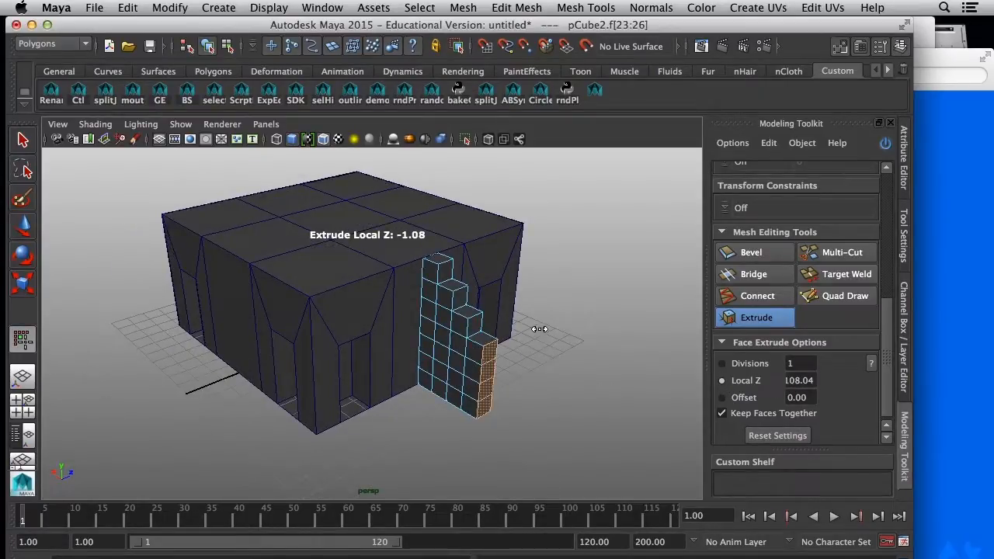
- Deselect the uppermost of the four outward stair faces and extrude the remaining three outward with Local Z 1
key("w")
left_click_drag(500, 339, 476, 351, "ctrl")
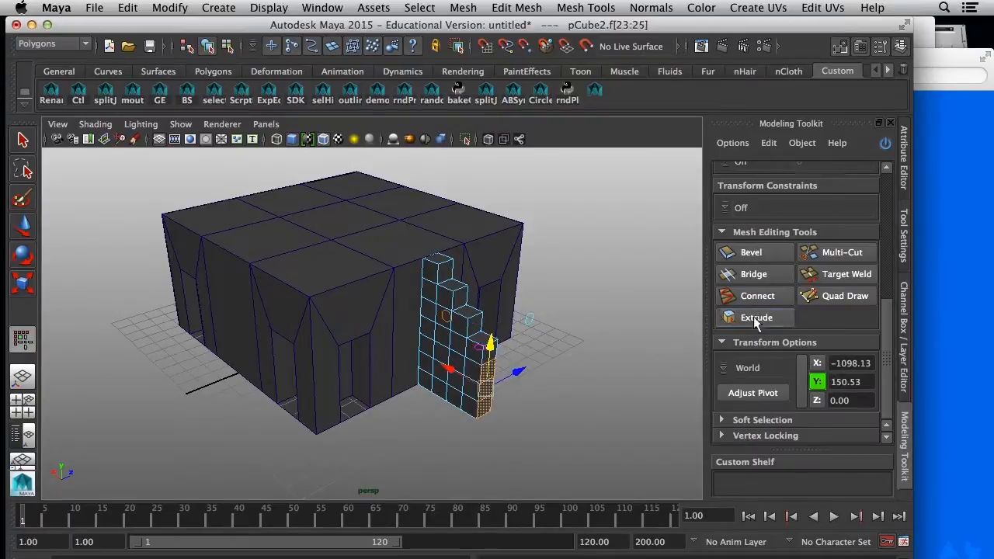
left_click(754, 320)
left_click(771, 432)
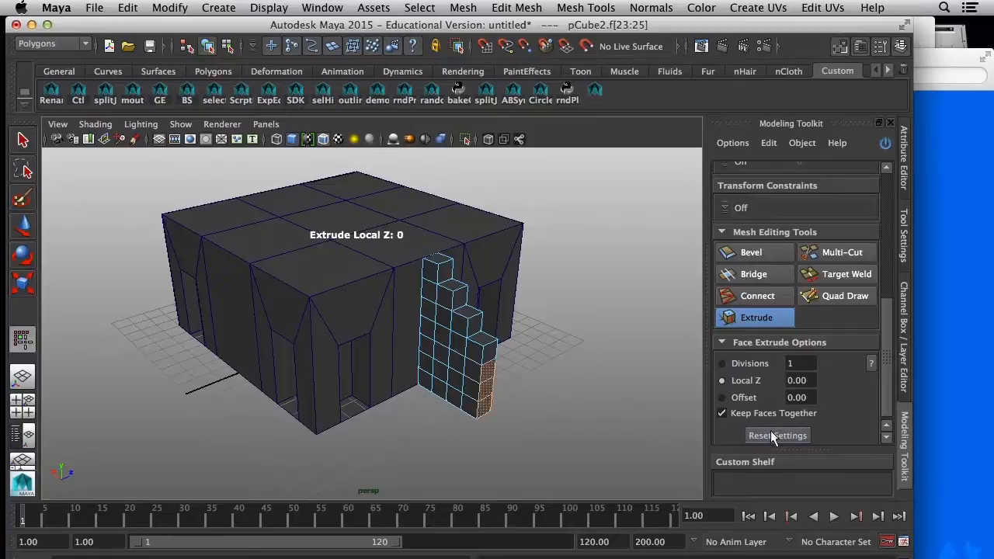
left_click_drag(812, 381, 750, 375)
type("1")
key("Return")
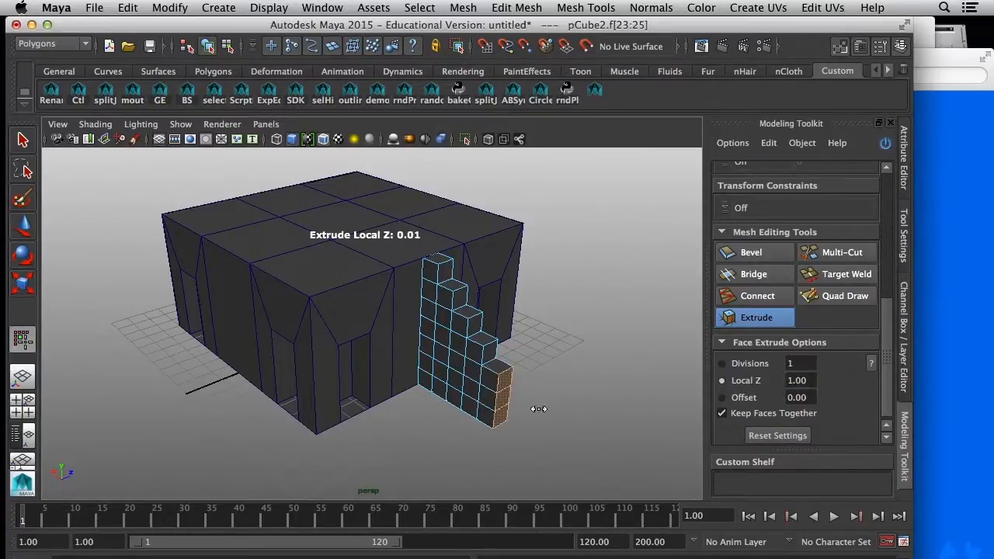
- Leave only the lower two outward stair faces selected and extrude them with Local Z 1
left_click(510, 377, "ctrl")
left_click(775, 427)
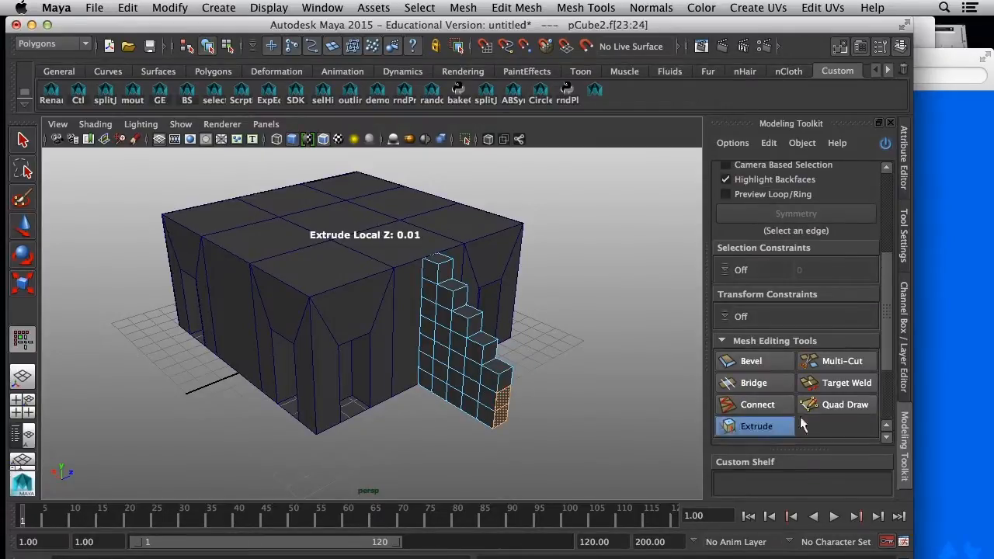
scroll(807, 427, "down", 3)
left_click(796, 442)
left_click_drag(811, 393, 753, 392)
type("1")
key("Return")
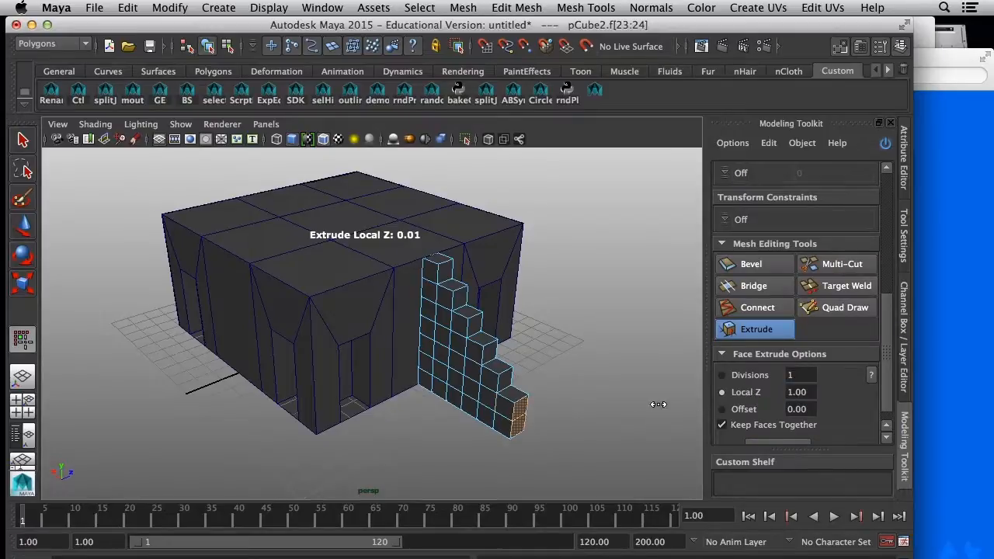
- Extrude only the lowest outward stair face with Local Z 1 to form the bottom step, and return to object mode
key("w")
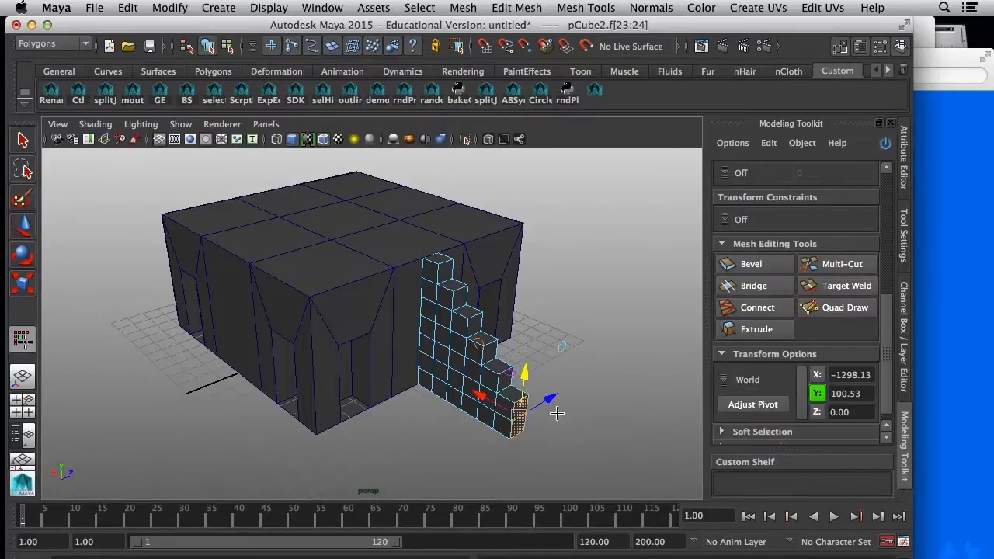
left_click(553, 418)
left_click(520, 423)
left_click(756, 328)
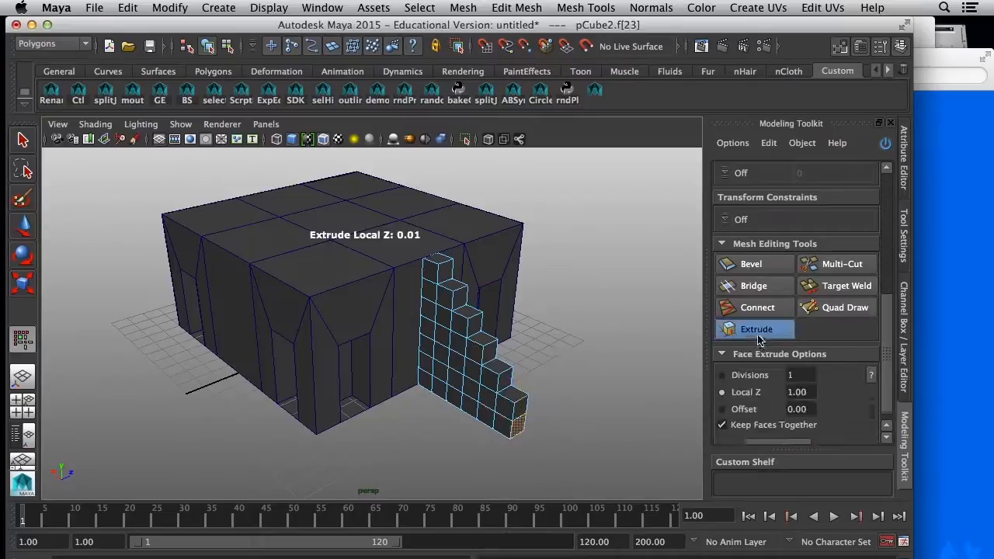
scroll(831, 381, "down", 1)
left_click(777, 431)
left_click(800, 376)
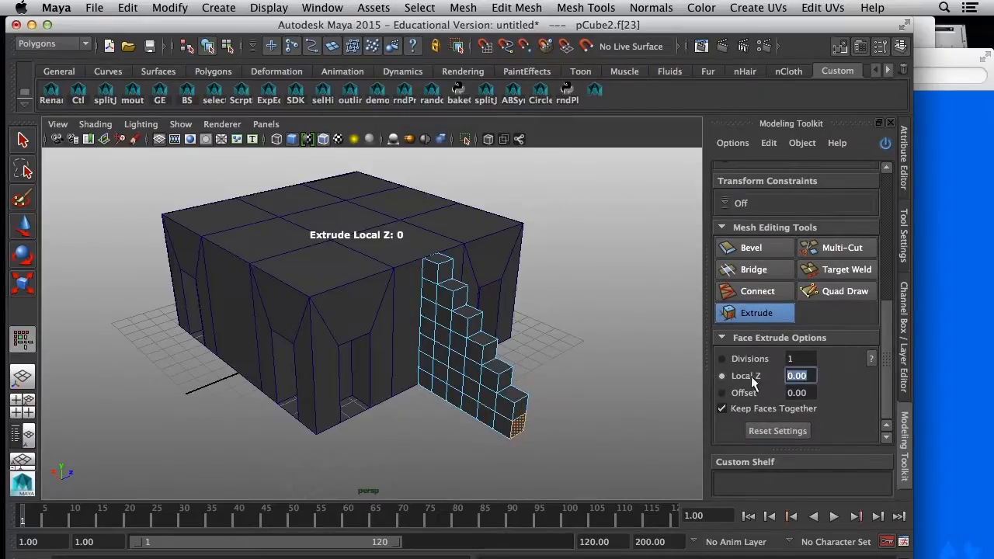
type("1")
key("Return")
right_click_drag(505, 374, 543, 221)
- Compare the staircase's shape and placement with the stairs in the tower reference image in Preview
left_click_drag(559, 310, 557, 369, "alt")
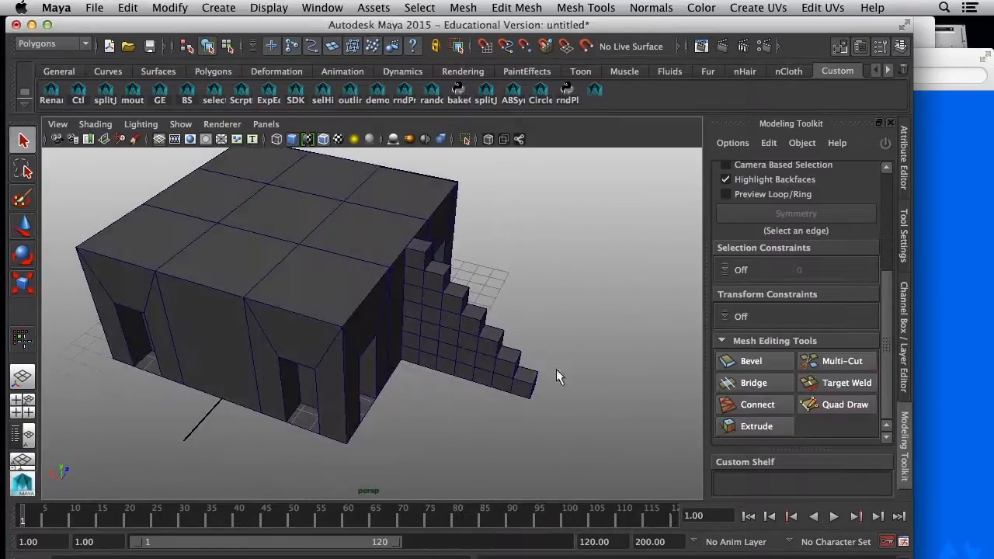
left_click(963, 320)
left_click_drag(471, 392, 256, 278, "alt")
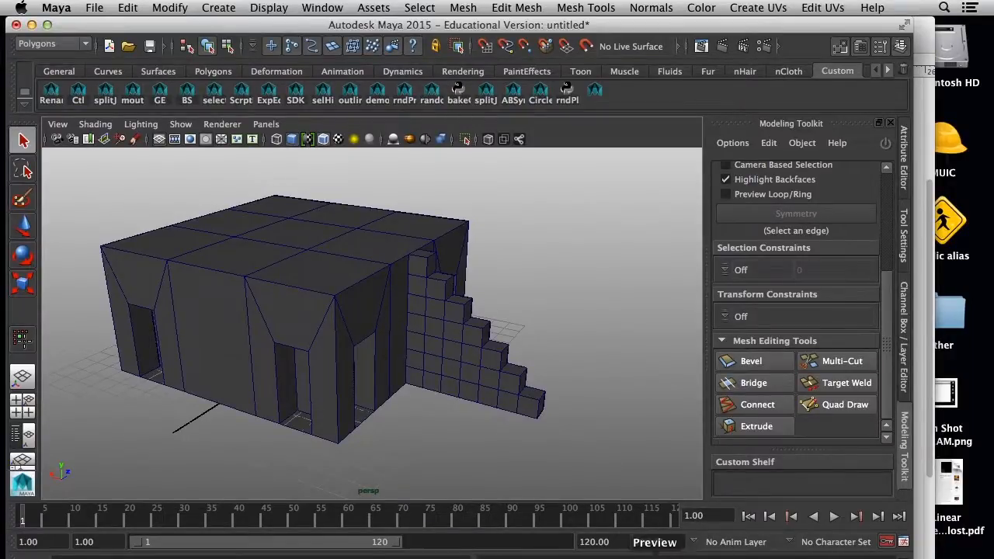
left_click(667, 553)
left_click(292, 354)
left_click_drag(291, 354, 249, 349, "alt")
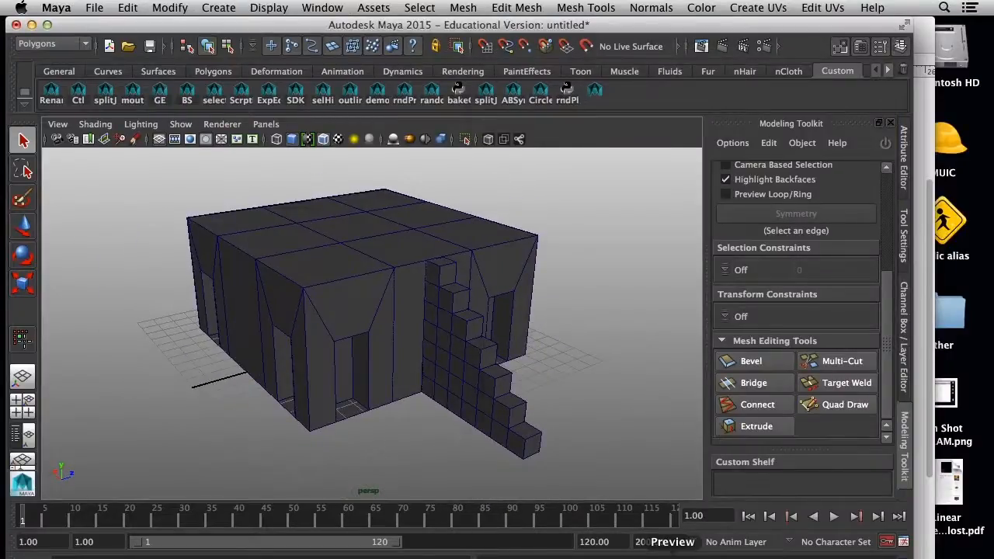
left_click(667, 553)
left_click_drag(604, 64, 688, 56)
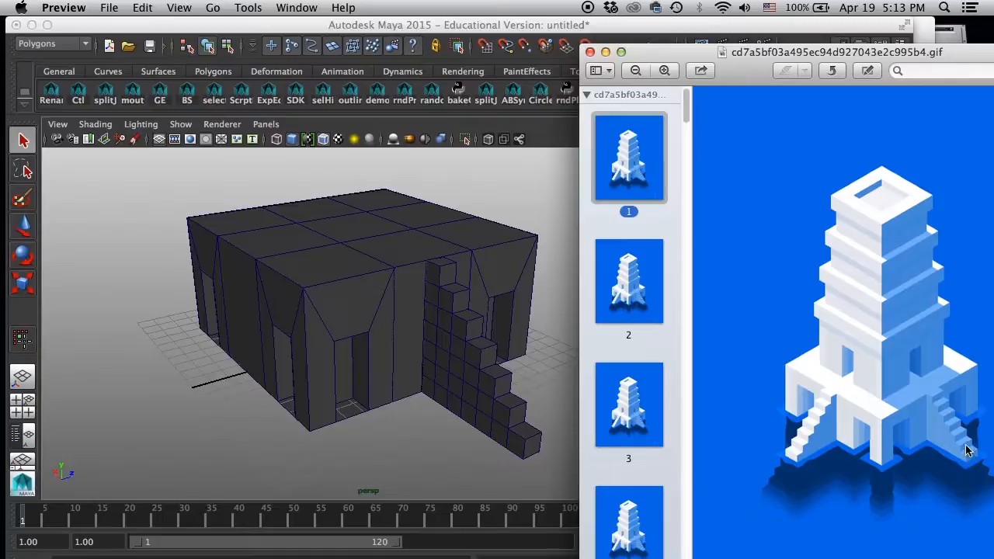
- Try to reduce the base block's height by scaling it vertically, checking it against the staircase
left_click(353, 384)
left_click_drag(399, 377, 311, 344, "alt")
left_click(309, 346)
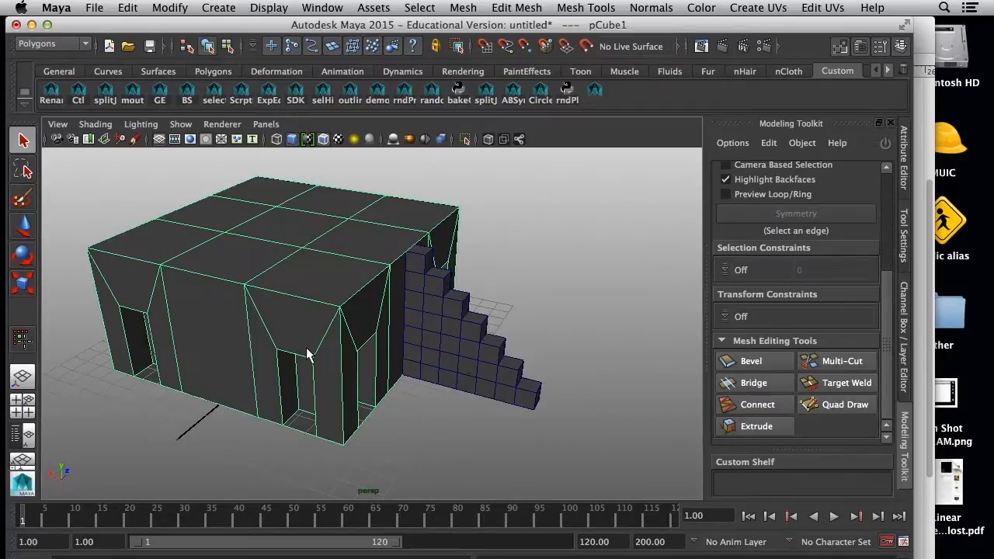
key("r")
left_click_drag(288, 220, 288, 227)
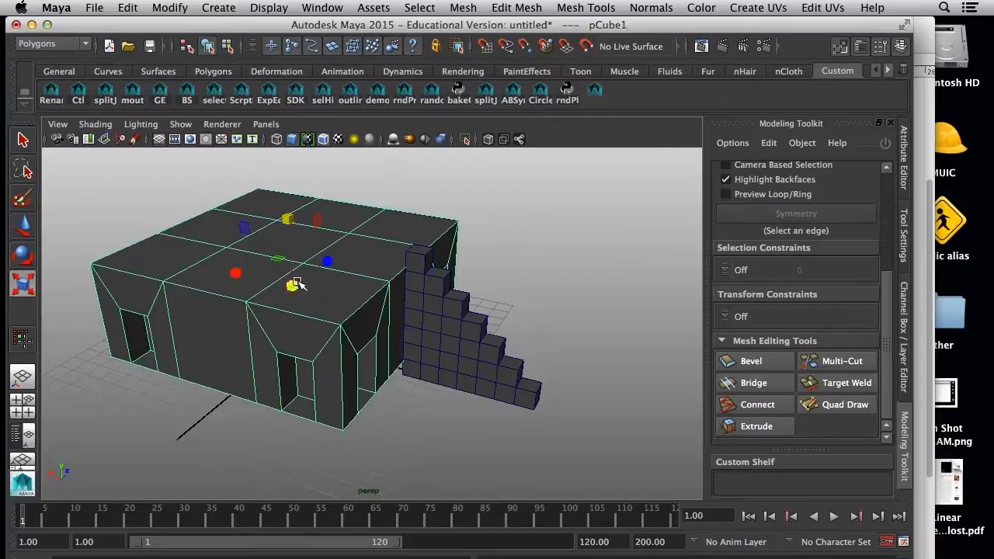
key("w")
left_click_drag(299, 332, 350, 305, "alt")
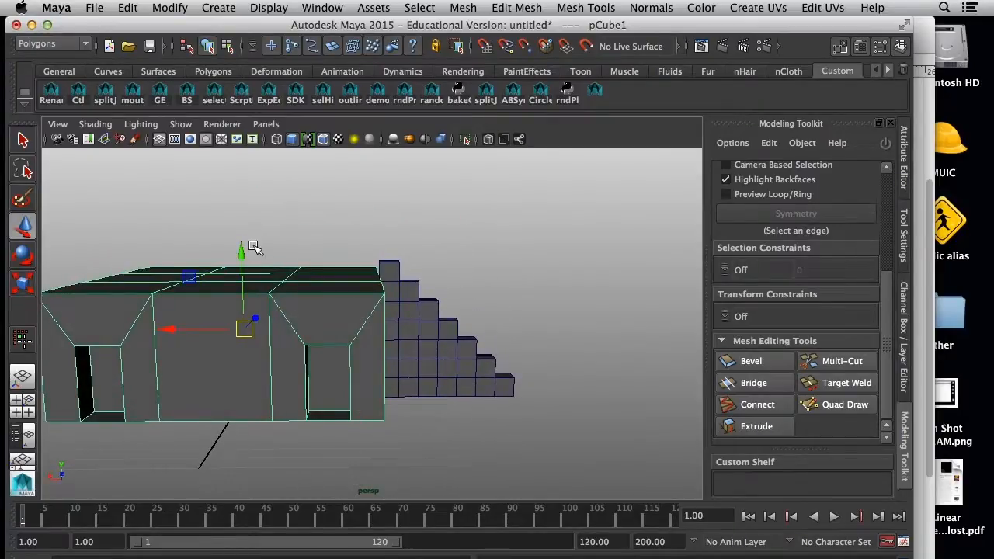
left_click_drag(256, 248, 303, 314, "alt")
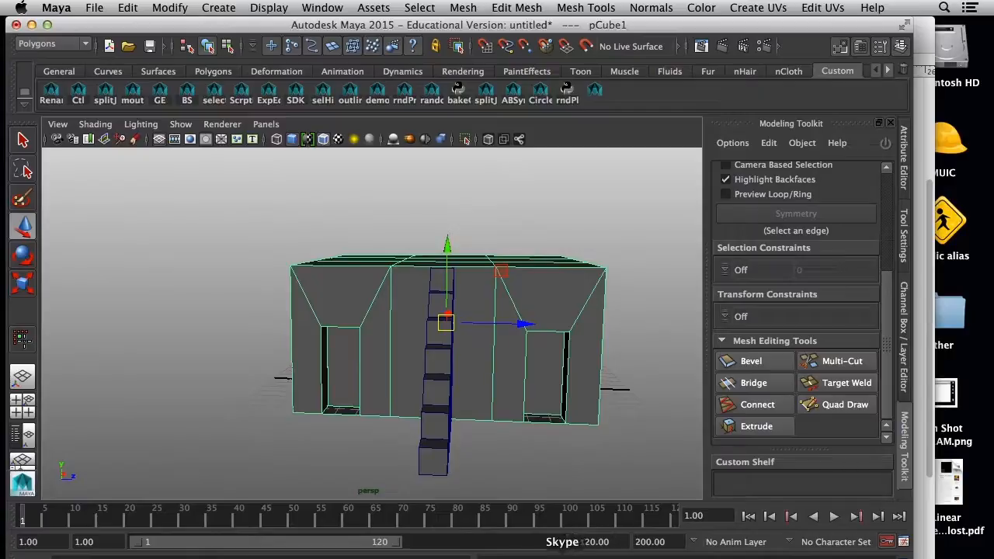
left_click(660, 555)
left_click_drag(335, 270, 436, 290, "alt")
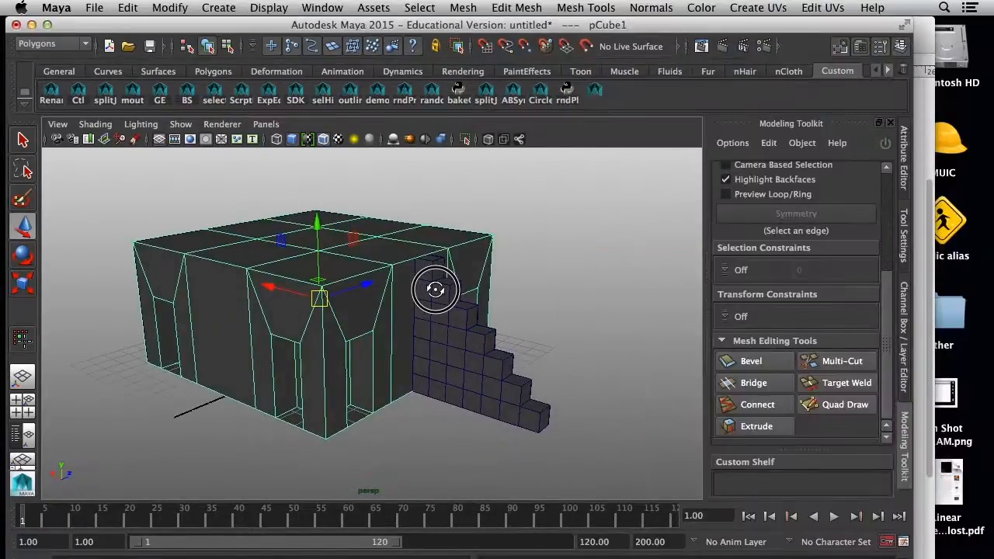
left_click(639, 339)
- Group the staircase object under Parent with the group pivot at Origin and position preserved
left_click_drag(377, 343, 421, 357, "alt")
left_click(454, 361)
right_click_drag(535, 425, 448, 423, "alt")
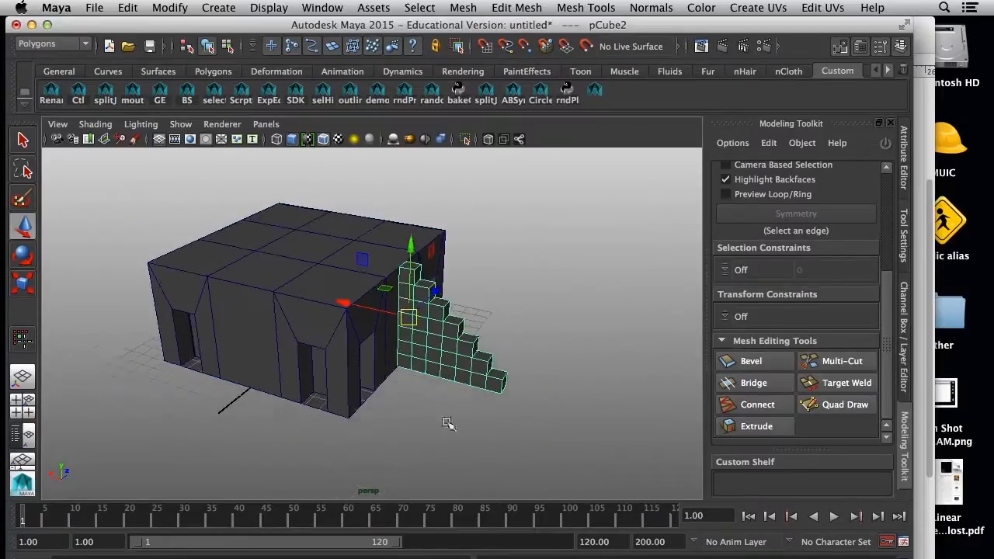
left_click_drag(190, 242, 282, 298, "alt")
left_click_drag(531, 233, 583, 215, "alt")
left_click_drag(481, 330, 434, 217, "alt")
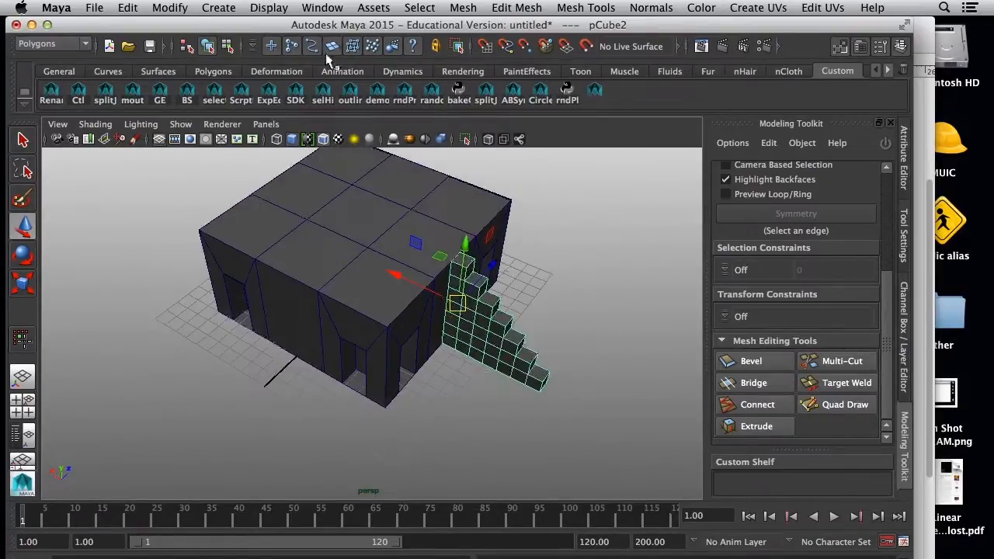
left_click(482, 415)
left_click(507, 344)
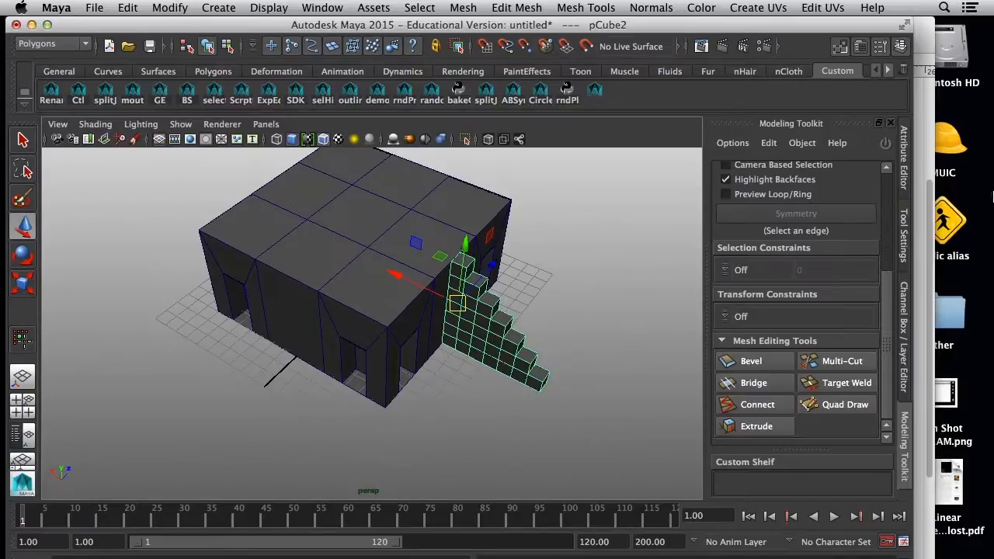
left_click(129, 8)
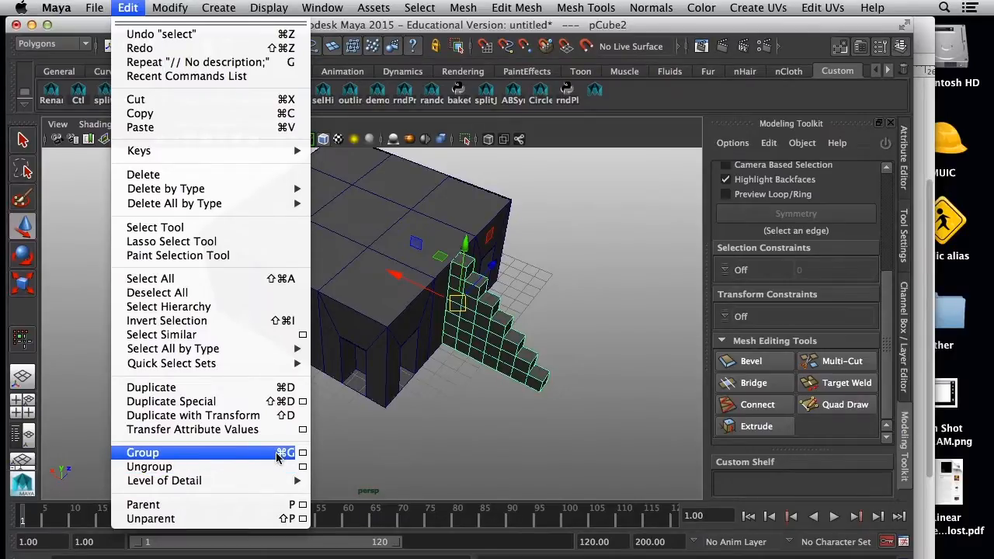
left_click(301, 453)
left_click_drag(680, 178, 731, 187)
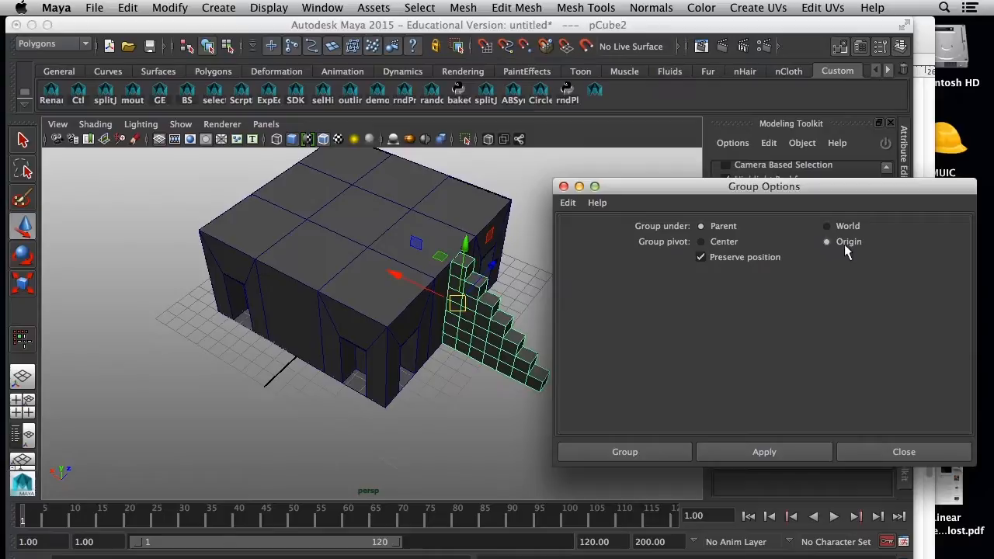
left_click(654, 454)
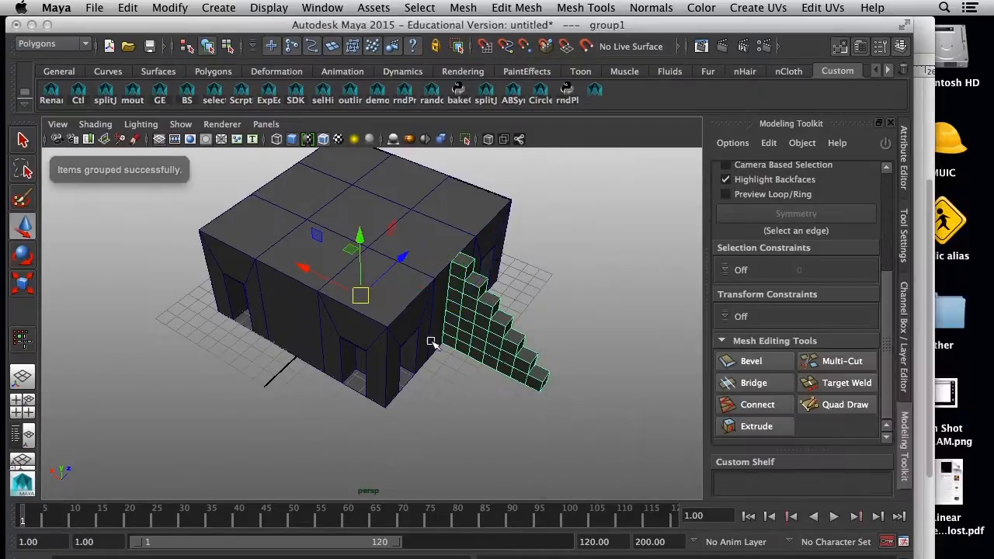
- Open the Outliner and rename the staircase mesh inside the group to stairs
left_click_drag(325, 398, 326, 233, "alt")
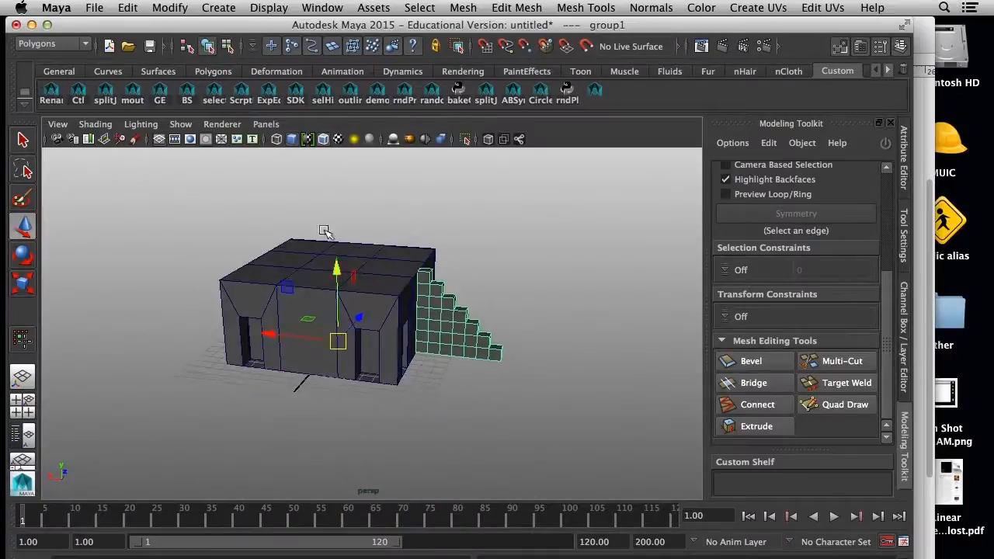
left_click(323, 7)
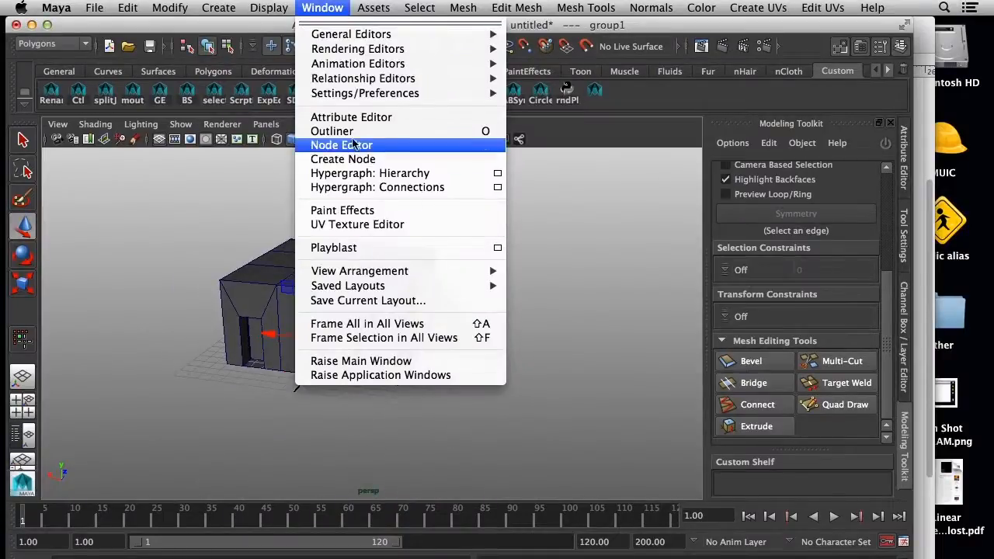
left_click(326, 140)
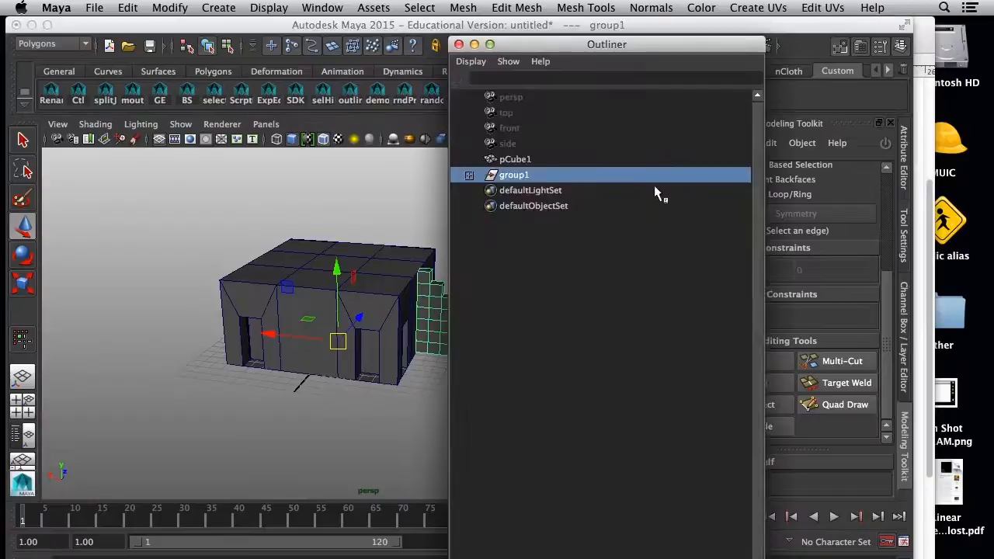
left_click(505, 159)
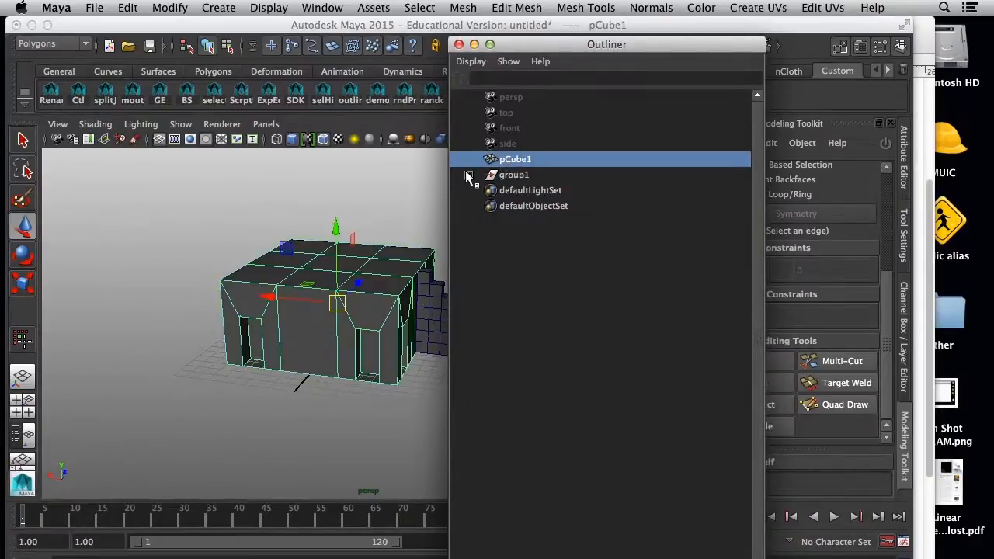
left_click(469, 175)
left_click(526, 191)
double_click(525, 191)
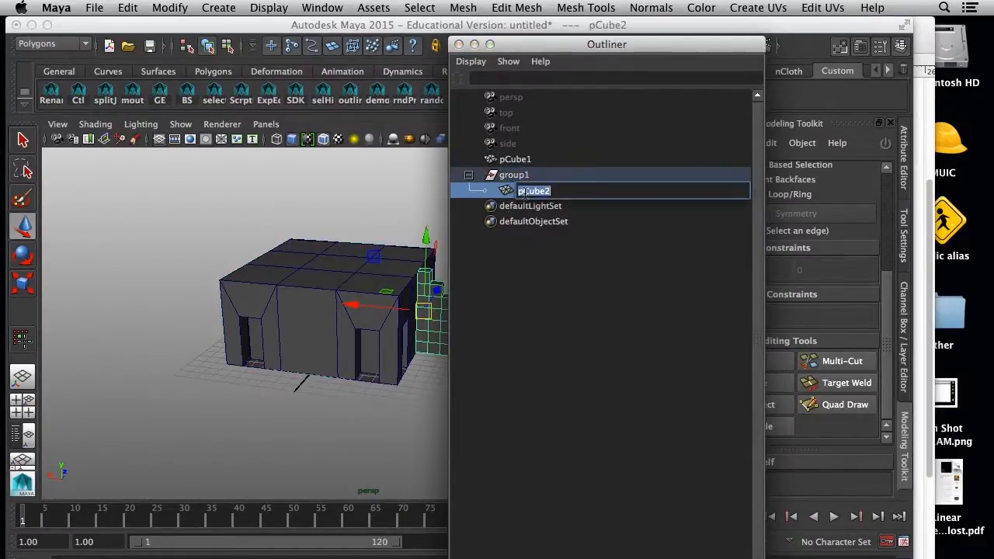
type("stairs")
key("Return")
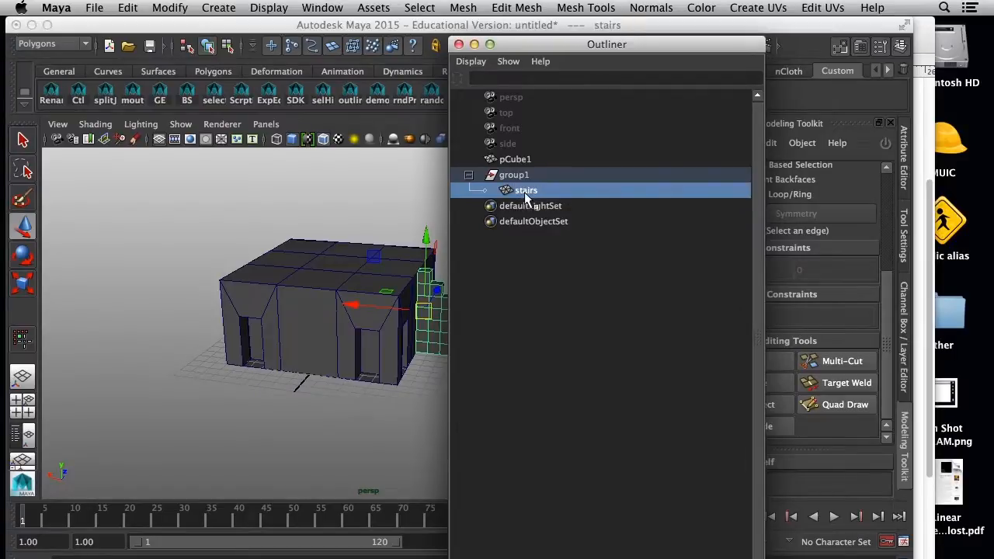
- Rename the staircase's parent group to stairsg1
left_click(517, 176)
double_click(517, 175)
type("s")
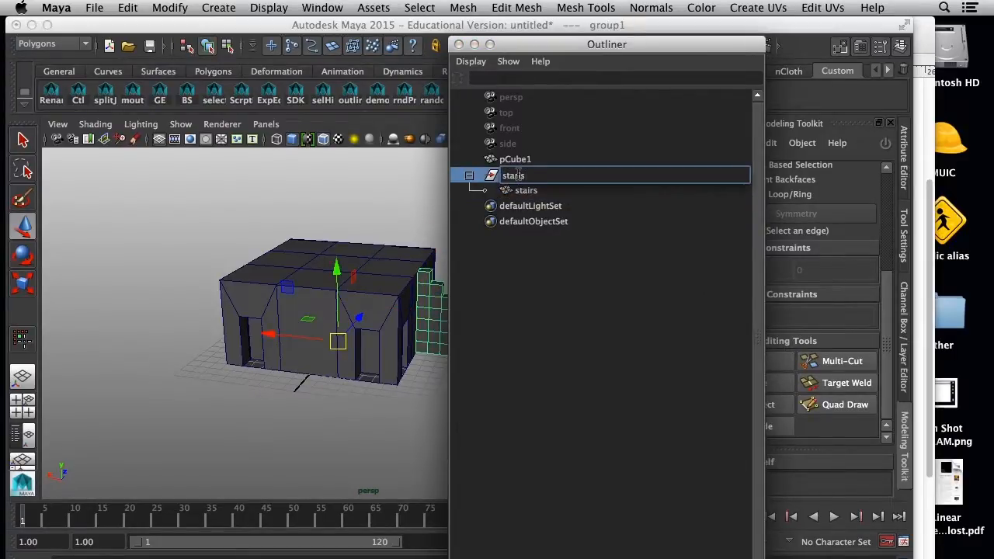
type("tarisg1")
key("Return")
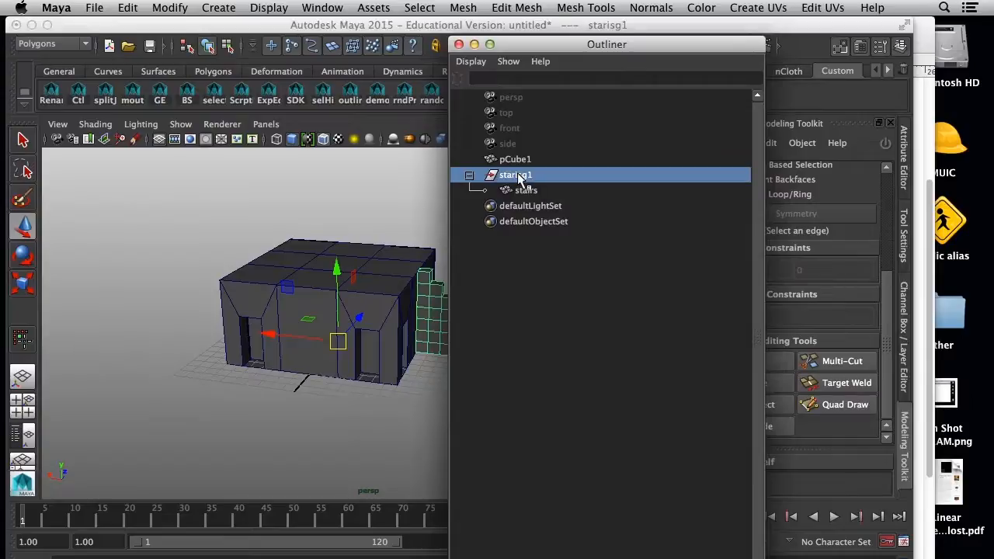
left_click(632, 291)
left_click(518, 177)
double_click(518, 177)
left_click(522, 177)
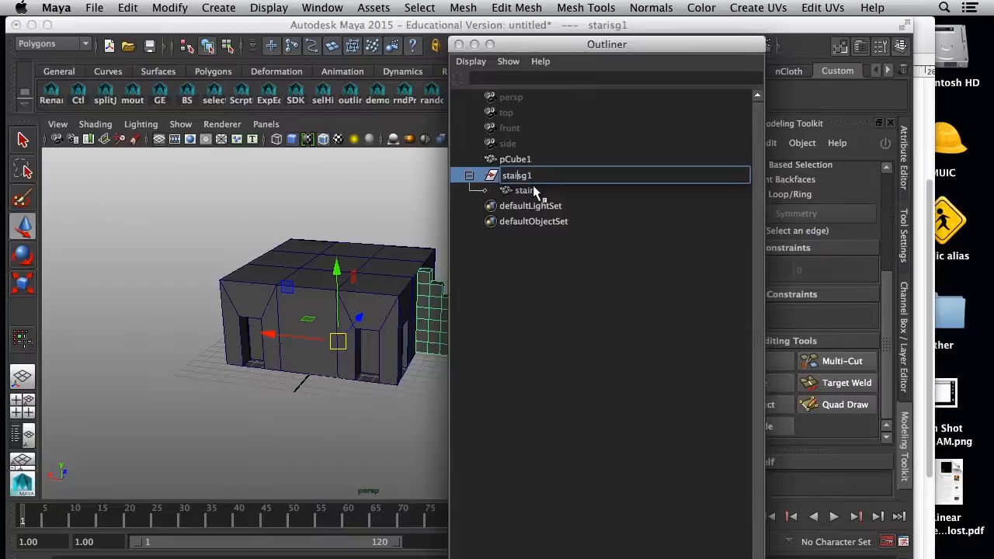
type("r")
key("Return")
left_click(543, 268)
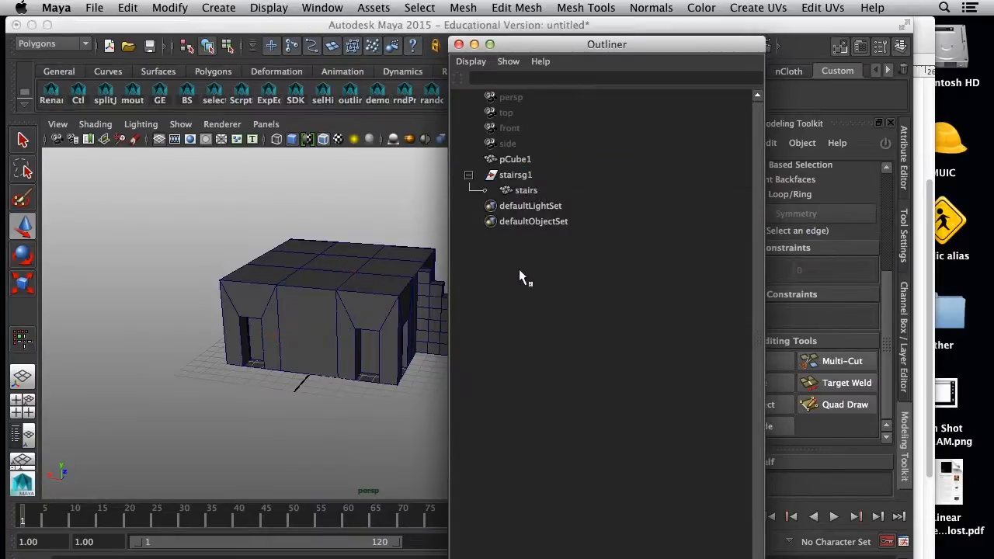
- Move the Outliner clear of the model and select the stairs mesh inside stairsg1
left_click_drag(539, 44, 768, 61)
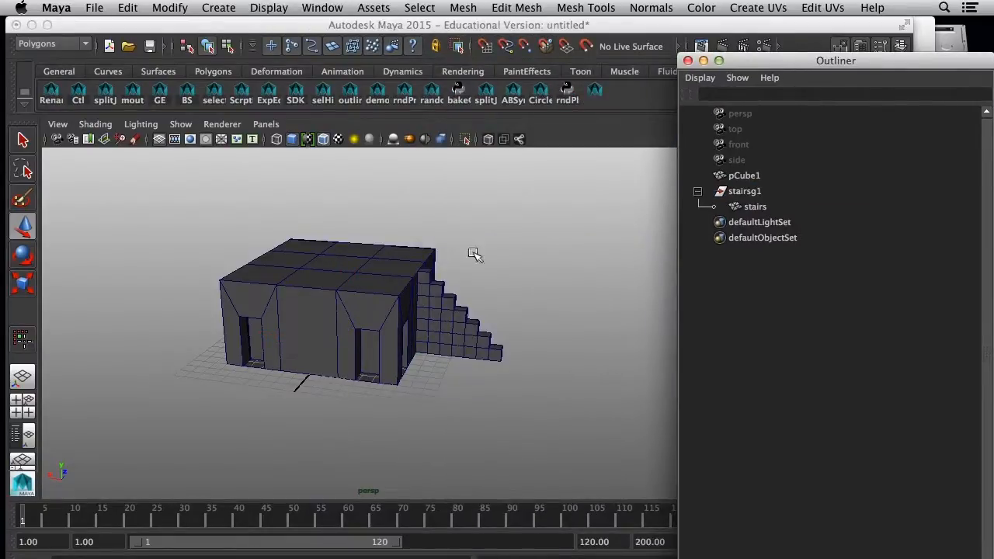
left_click(747, 194)
left_click(751, 206)
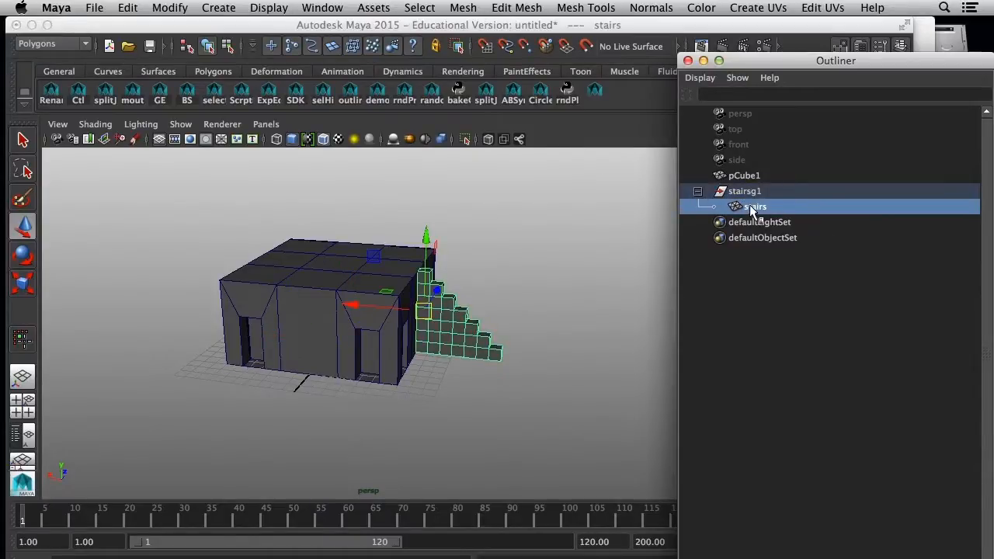
- Duplicate the stairsg1 staircase group, including its stairs mesh
left_click(746, 194)
left_click(759, 304)
left_click(745, 195)
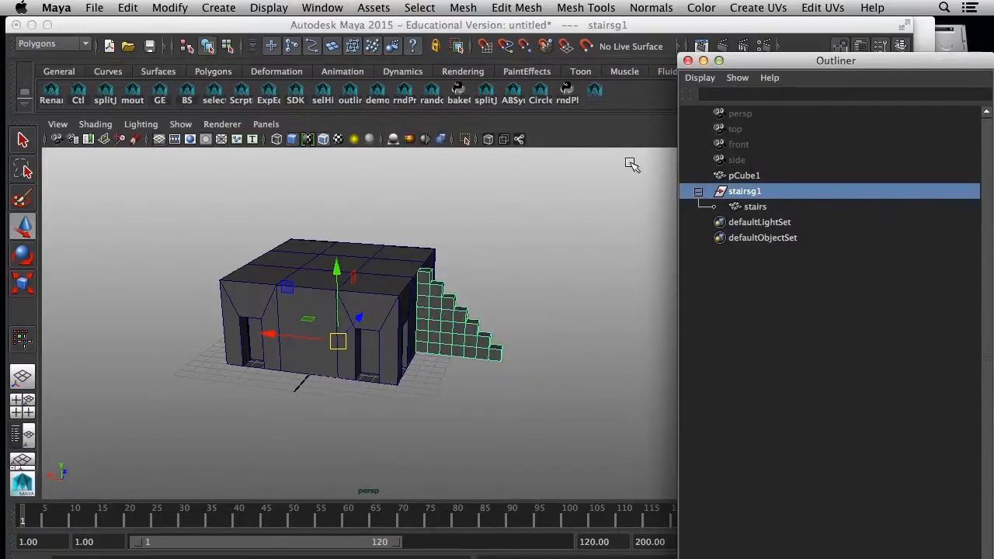
left_click(128, 8)
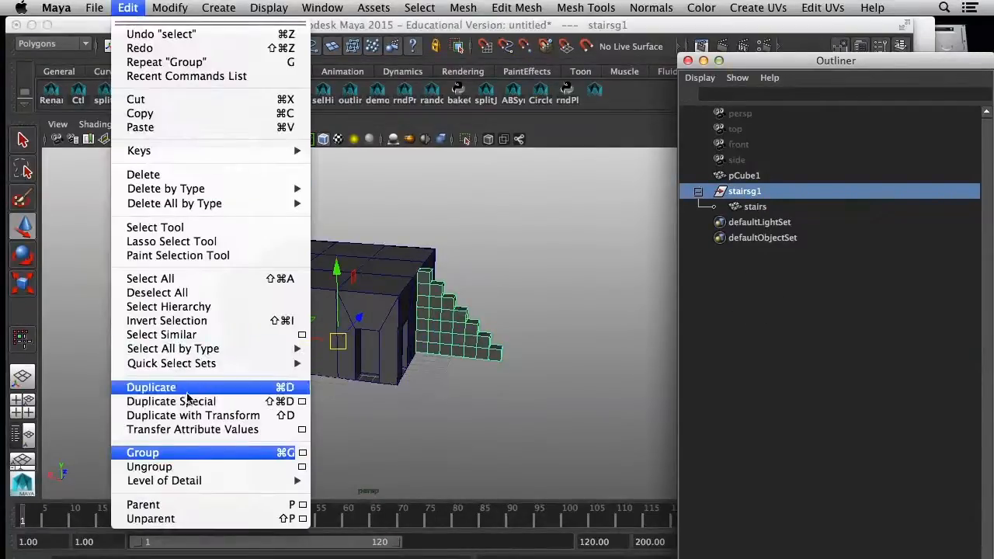
left_click(163, 387)
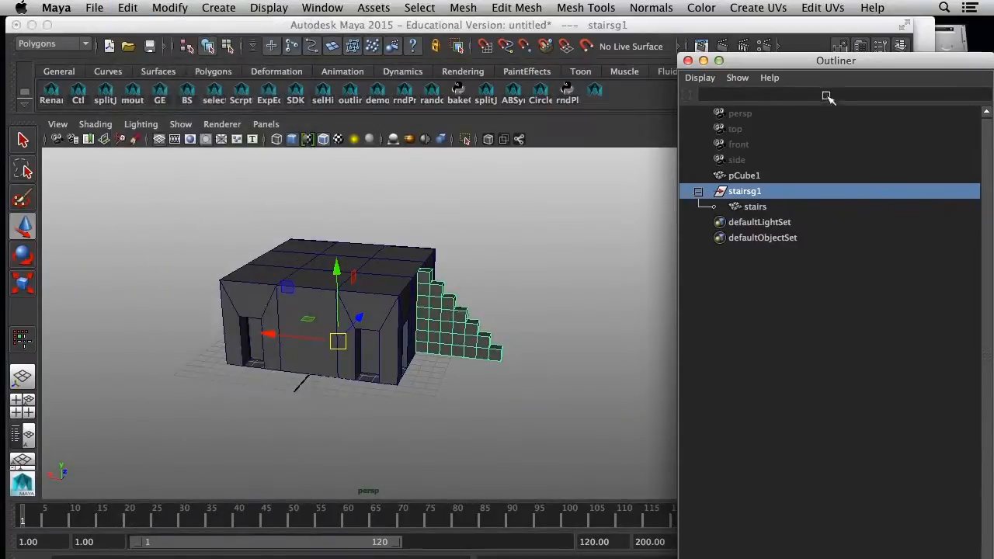
- Rotate the duplicated staircase group stairsg2 to 90 degrees about Y, keeping the Outliner clear of the channel values
left_click_drag(809, 63, 740, 381)
left_click(840, 505)
left_click(748, 354)
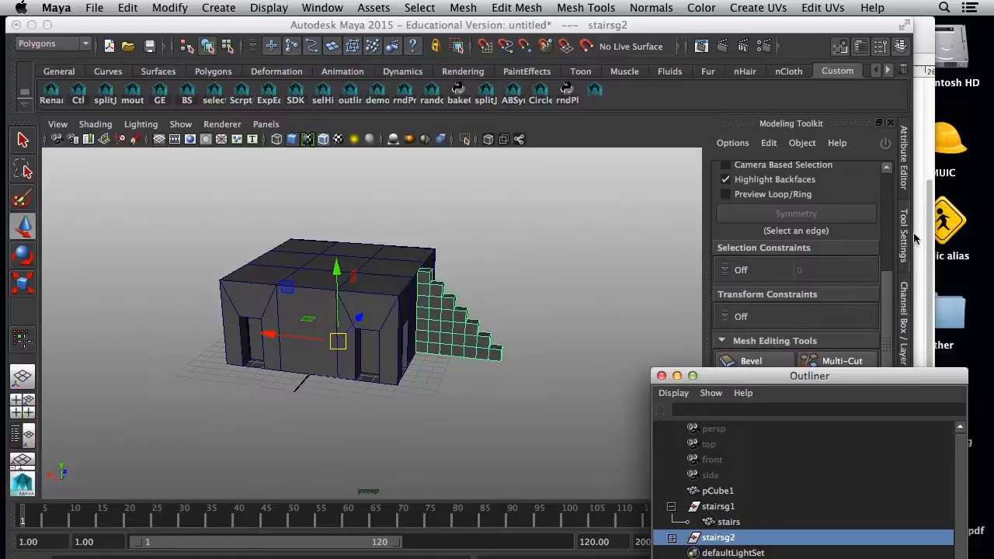
left_click(903, 306)
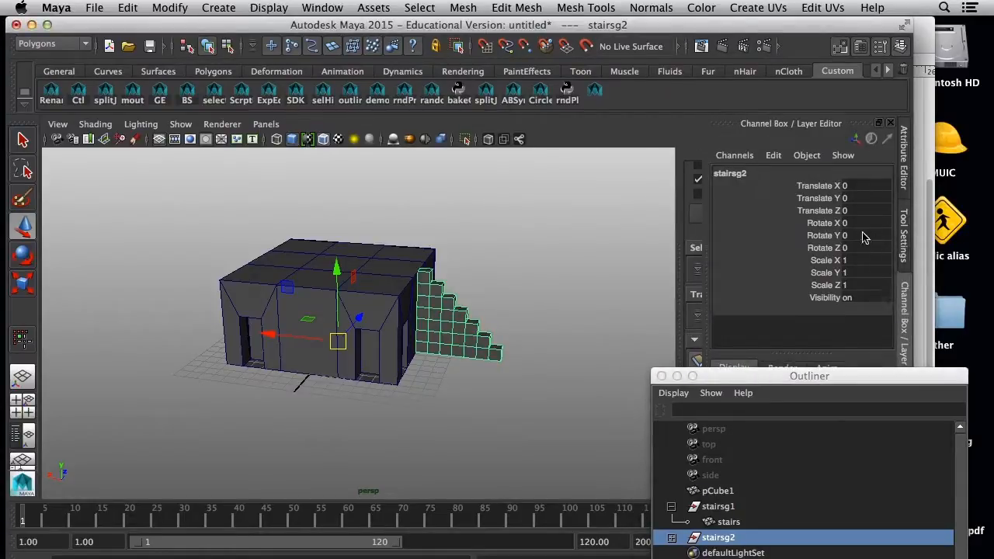
left_click(862, 235)
type("90")
key("Return")
left_click_drag(513, 293, 590, 405, "alt")
left_click_drag(746, 381, 712, 315)
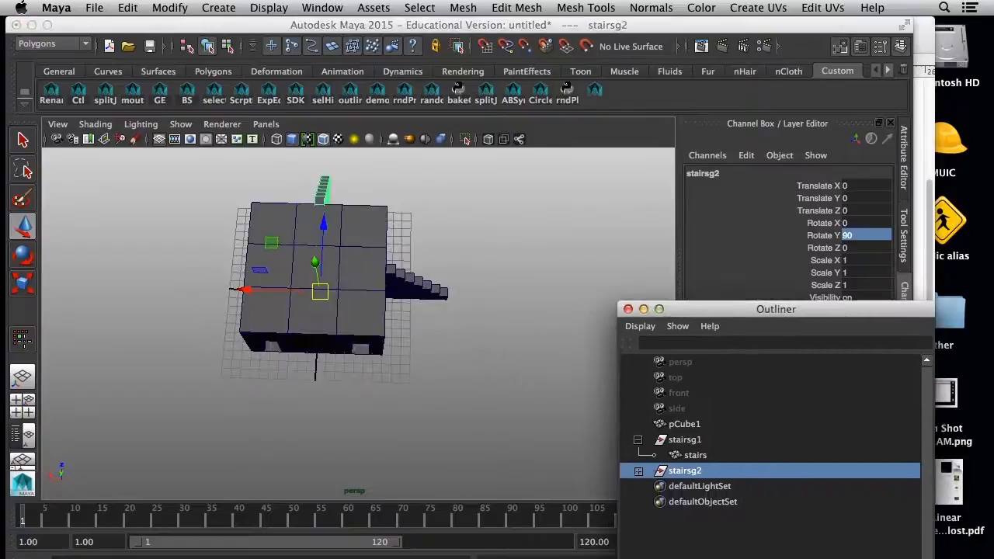
- Duplicate the stairsg2 group and set the copy's Rotate Y to 180
left_click(686, 468)
left_click(683, 470)
key("super+d")
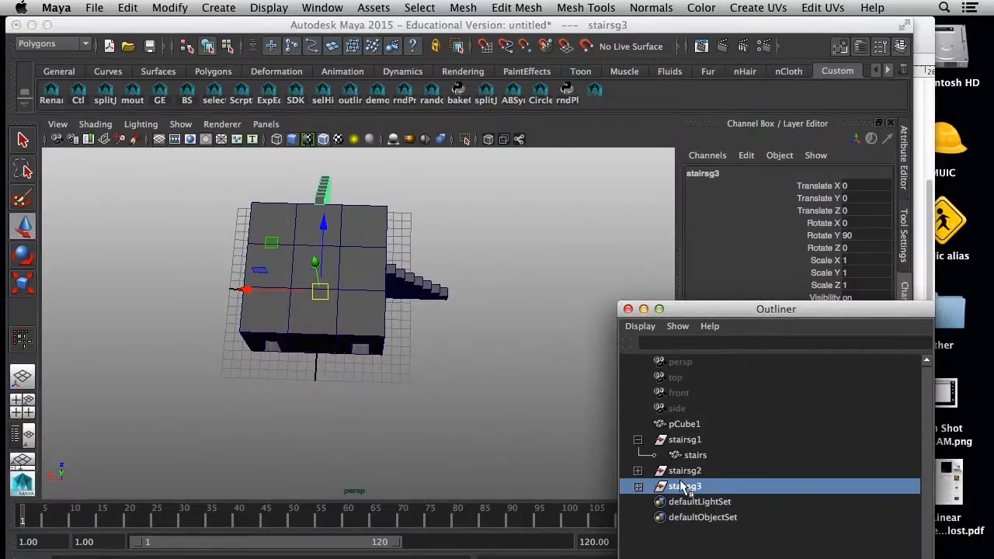
left_click(862, 235)
type("180")
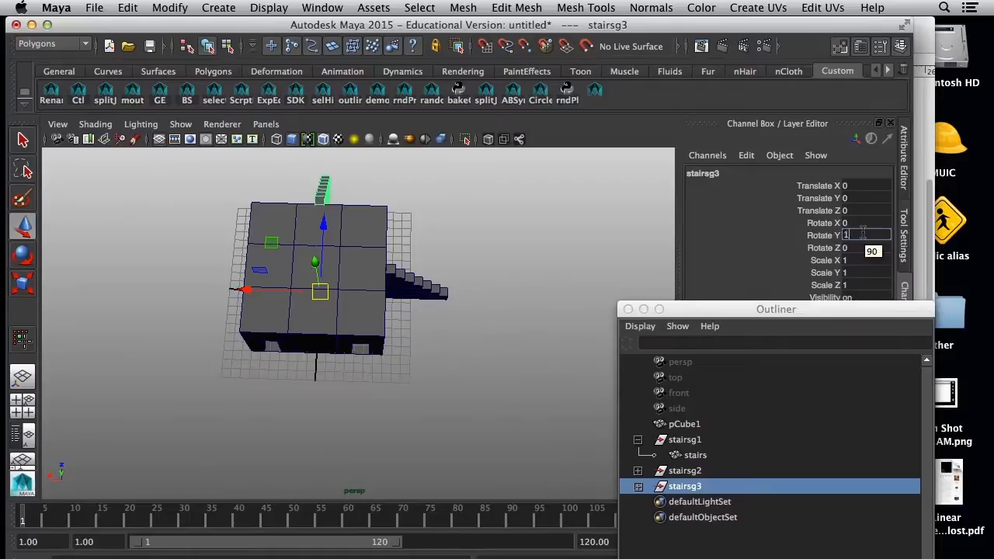
key("Return")
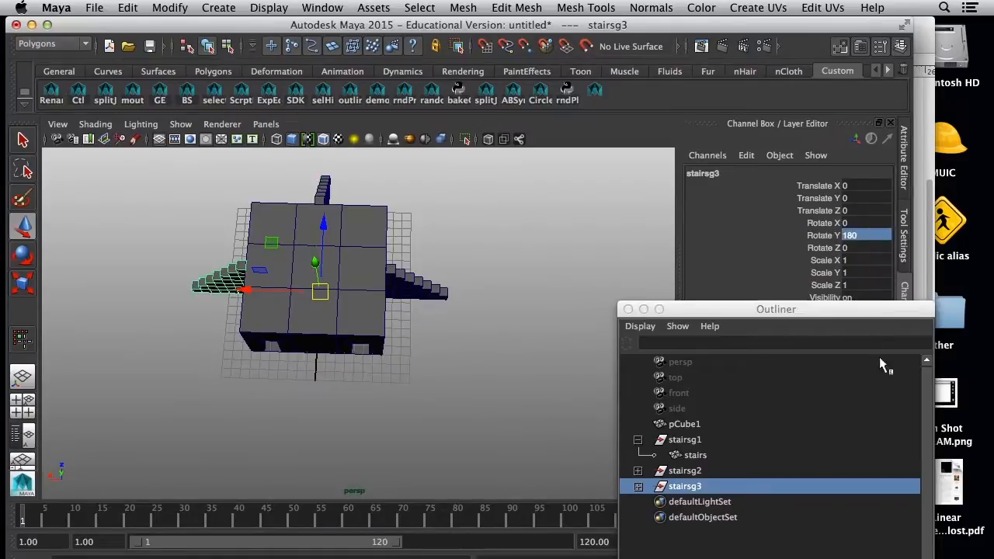
- Duplicate the stairsg3 group and set the copy's Rotate Y to -90
left_click(797, 539)
left_click(692, 489)
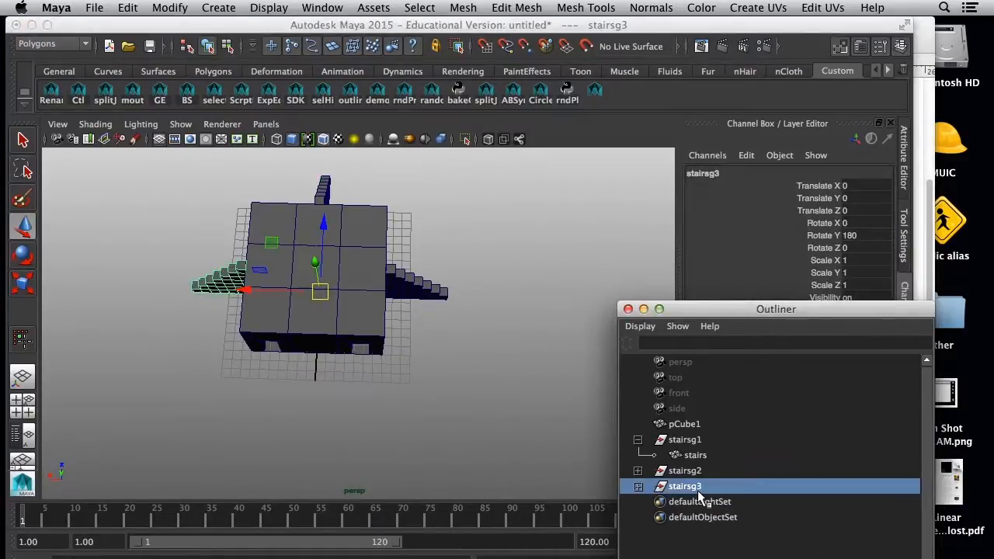
key("ctrl+d")
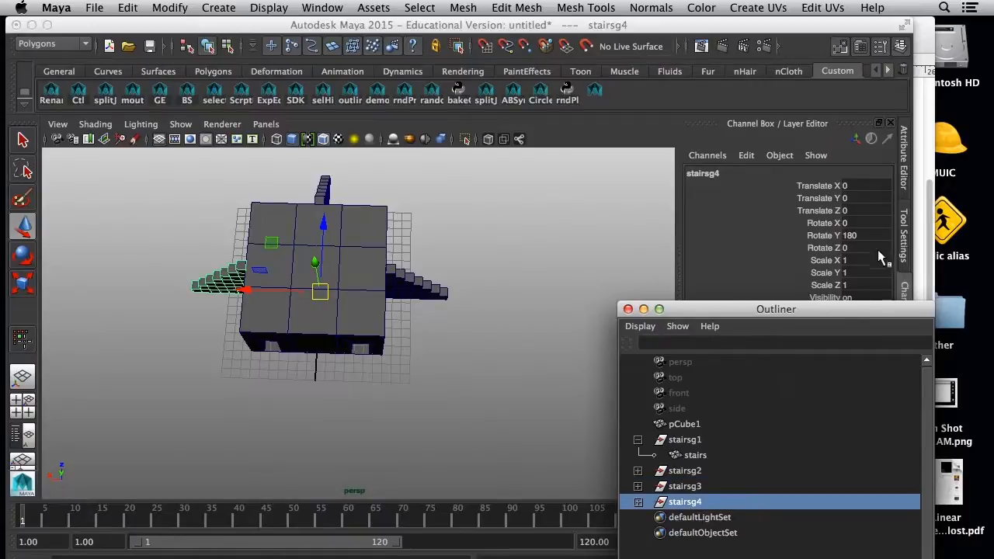
left_click(867, 236)
key("Return")
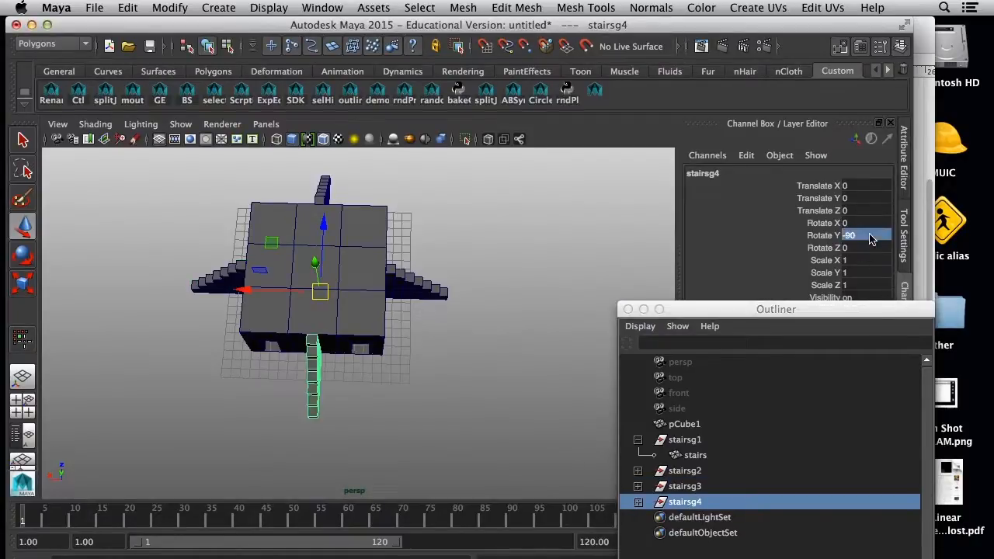
- Examine the staircases from several angles to check their placement around the four sides of the base block
left_click(559, 317)
left_click_drag(556, 318, 225, 314, "alt")
left_click(677, 471)
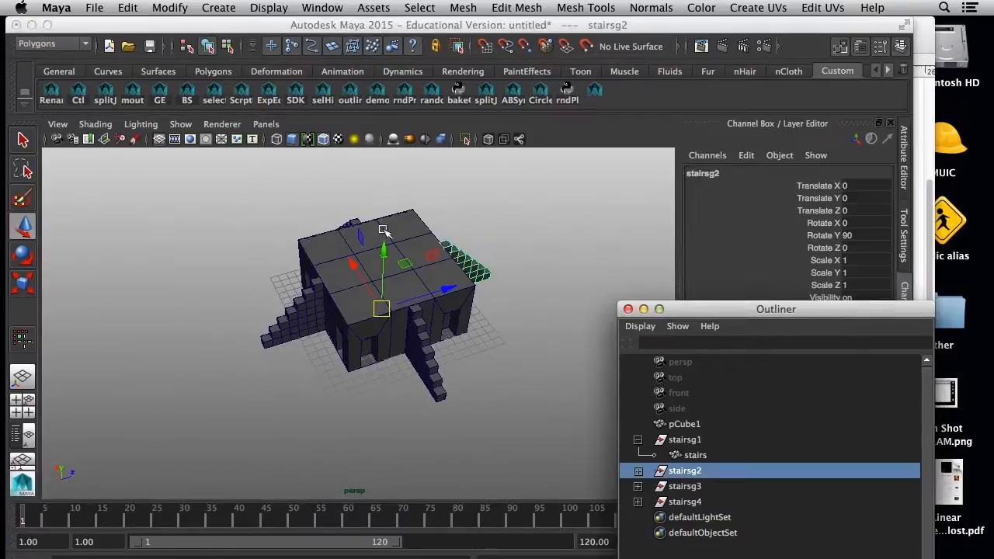
left_click_drag(322, 333, 357, 338, "alt")
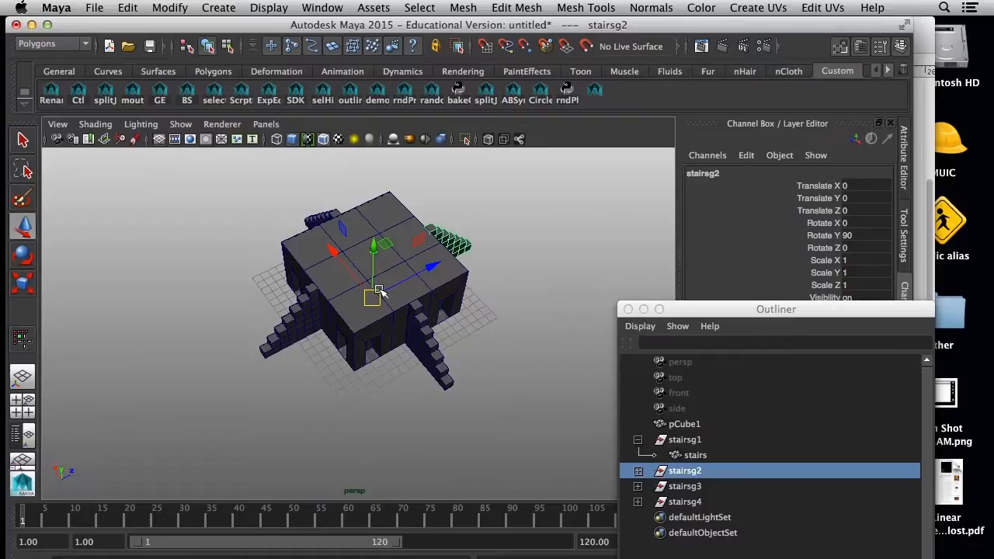
left_click_drag(466, 342, 530, 356, "alt")
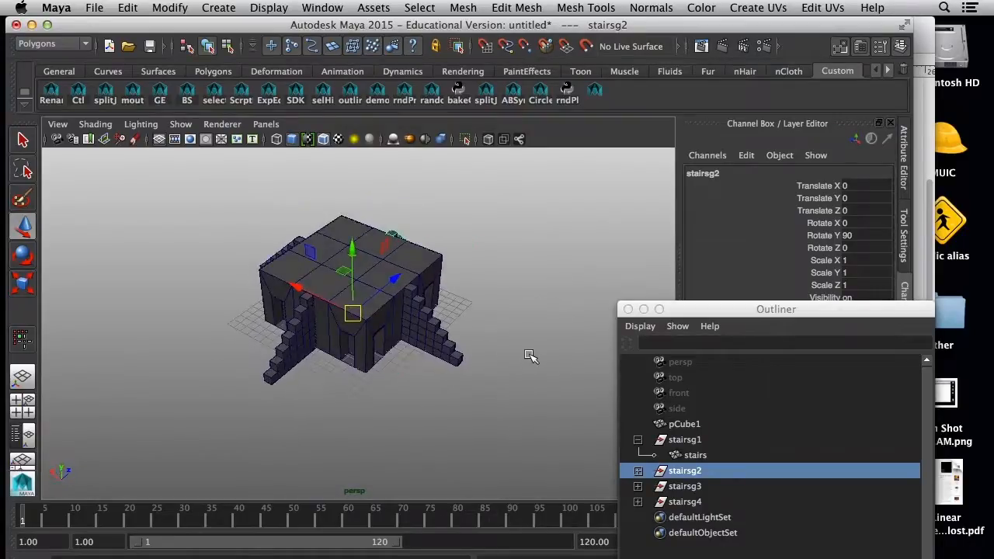
left_click_drag(705, 311, 699, 357)
left_click(381, 358)
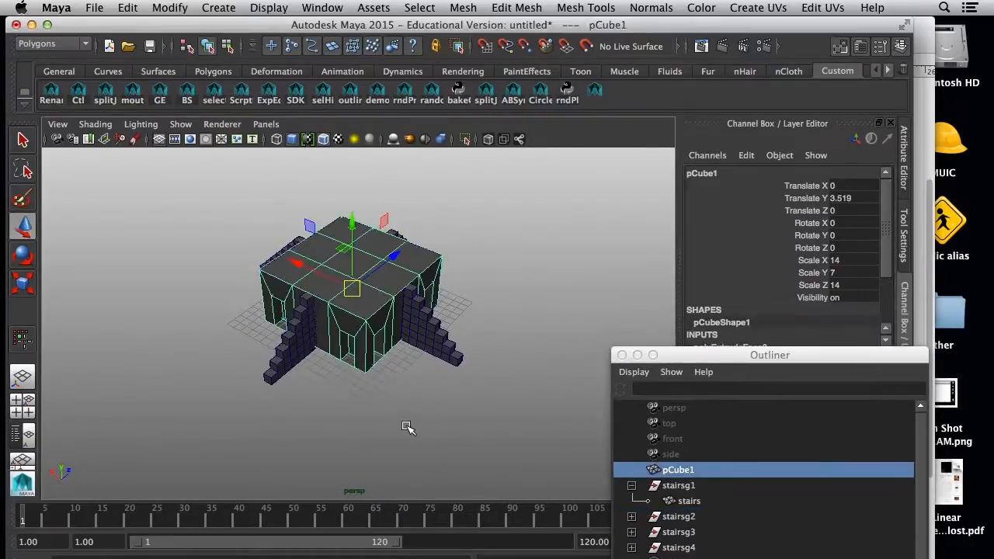
left_click_drag(408, 425, 434, 401, "alt")
left_click(512, 422)
left_click_drag(511, 420, 524, 426, "alt")
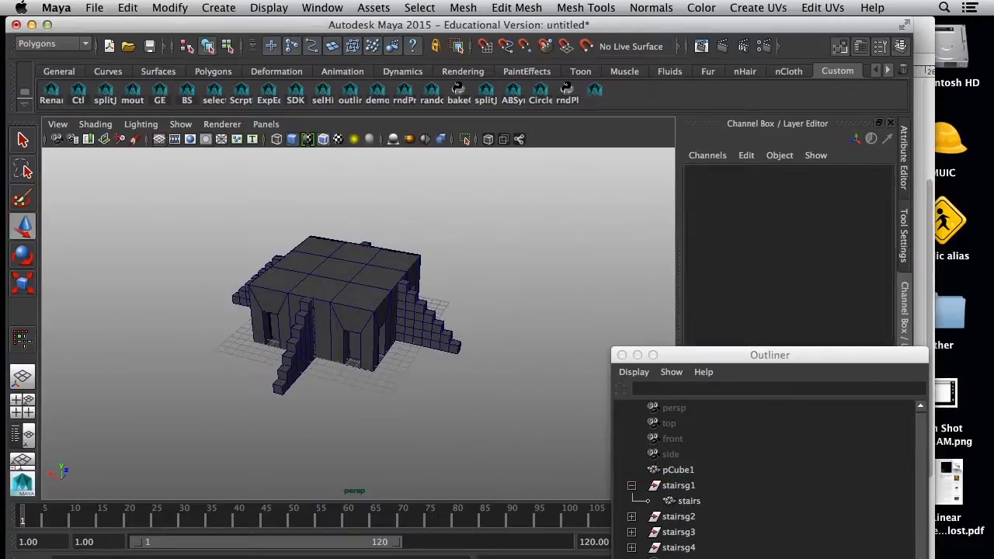
- Create a polygon cube for the tower's next level and raise it to about 8.7 in Y, onto the base's roof
left_click(671, 555)
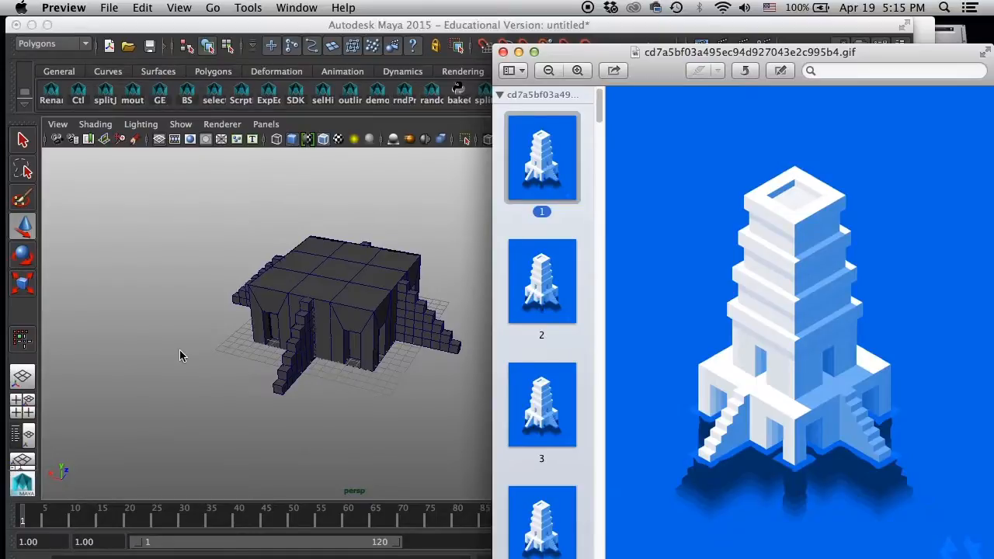
left_click(131, 325)
left_click(218, 8)
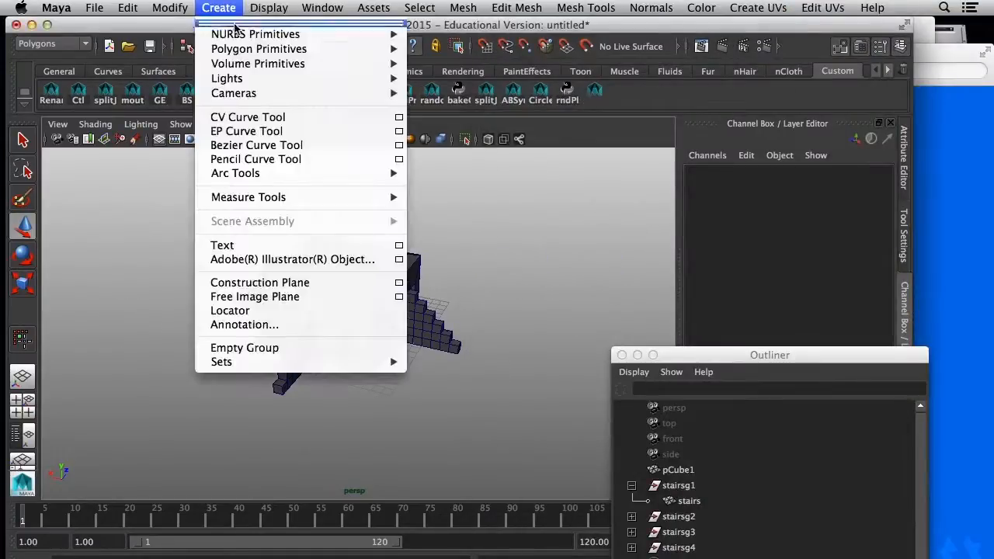
mouse_move(256, 48)
left_click(497, 68)
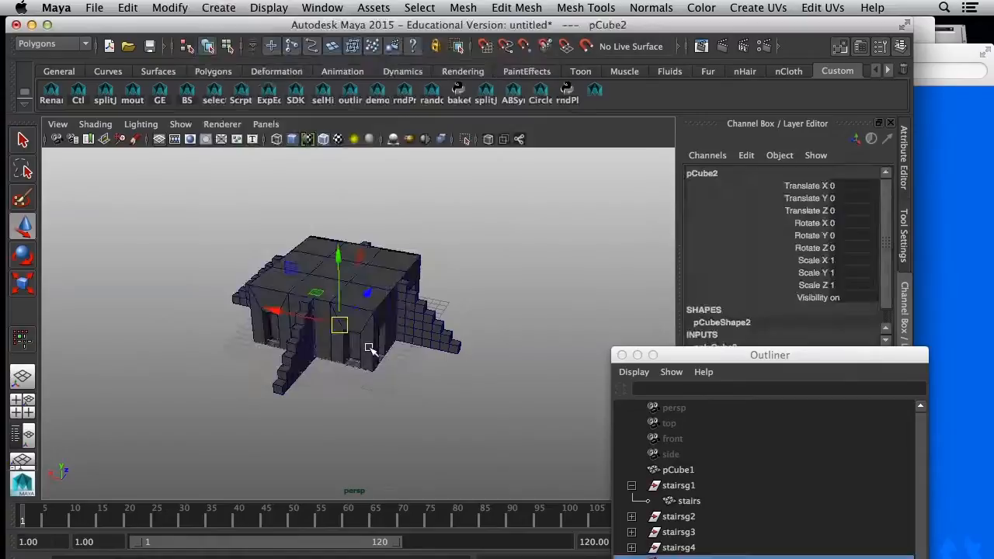
left_click_drag(342, 263, 345, 197)
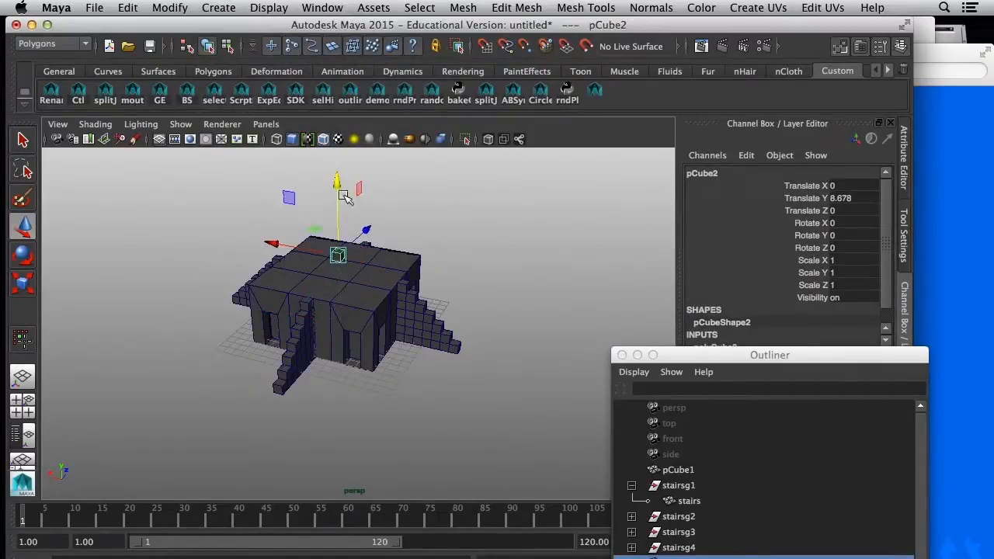
- Check the new level against the reference and set the cube's Subdivisions Width and Subdivisions Depth to 3
left_click(982, 180)
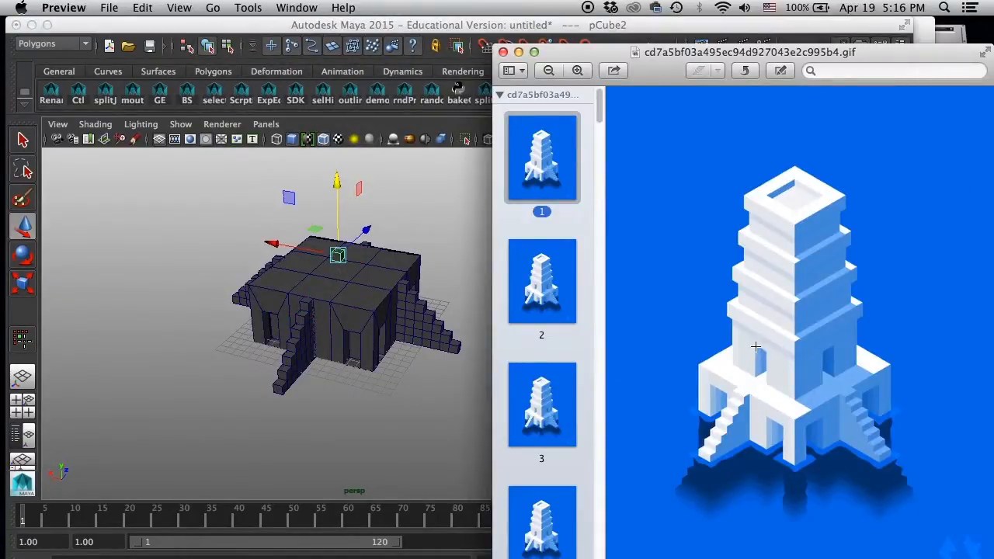
left_click_drag(601, 49, 690, 259)
left_click(645, 27)
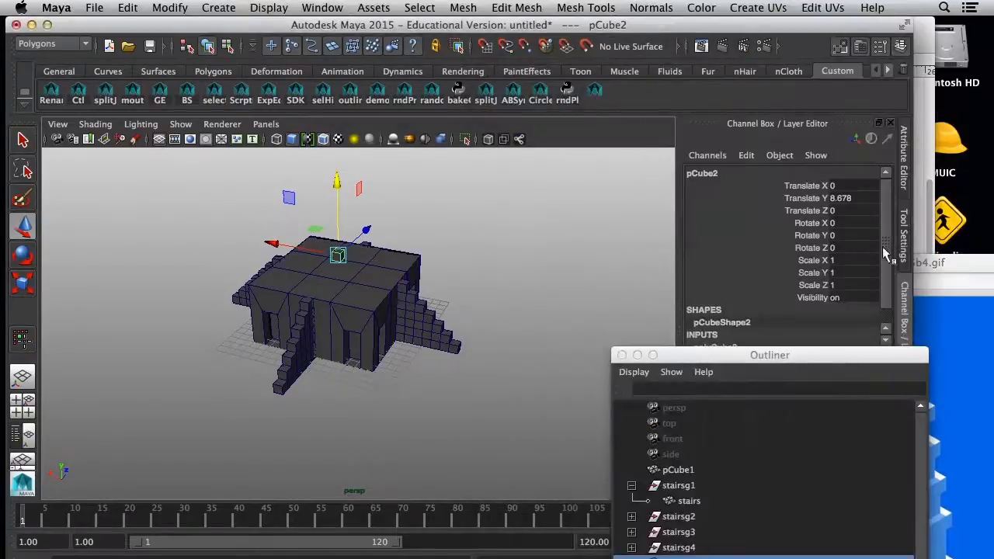
scroll(891, 260, "down", 1)
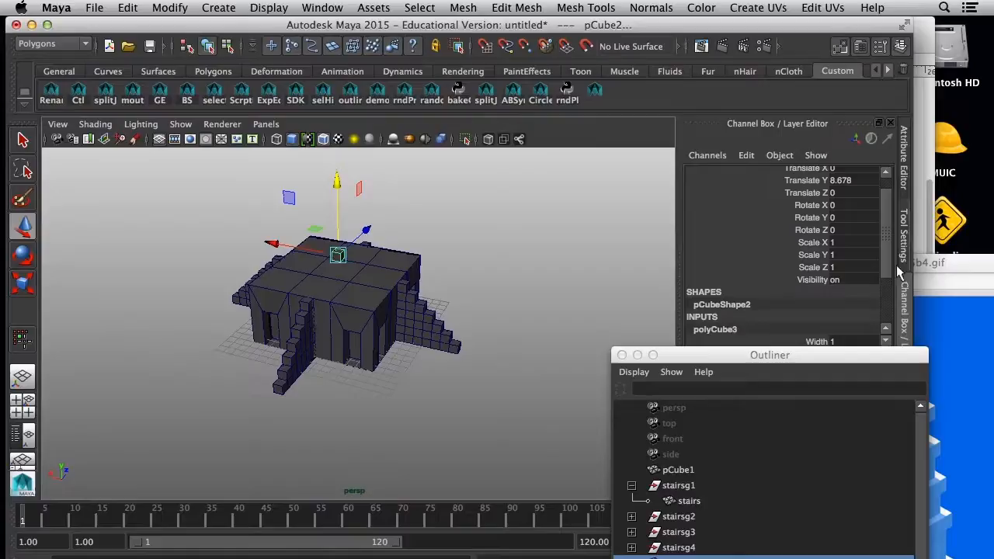
scroll(883, 299, "down", 5)
double_click(844, 293)
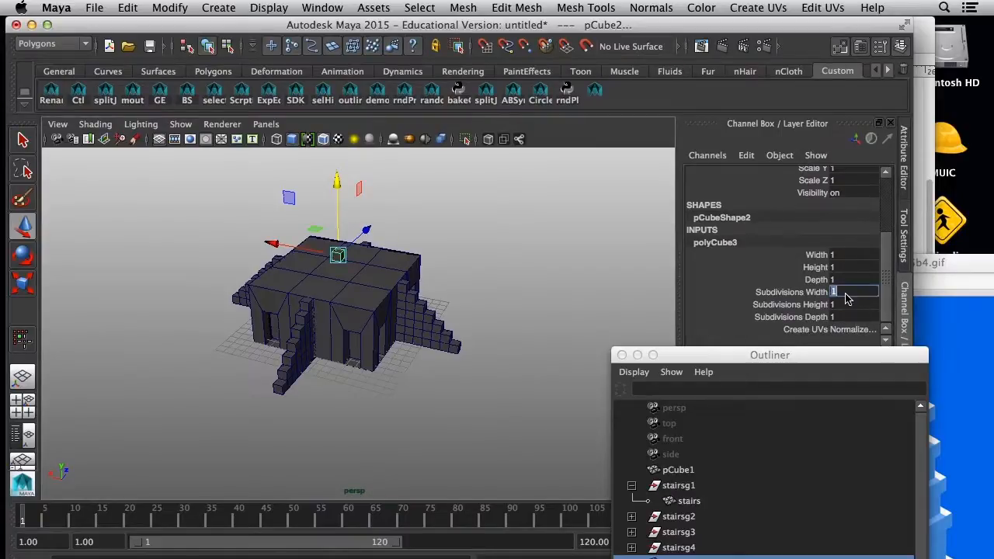
type("3")
key("Return")
double_click(838, 316)
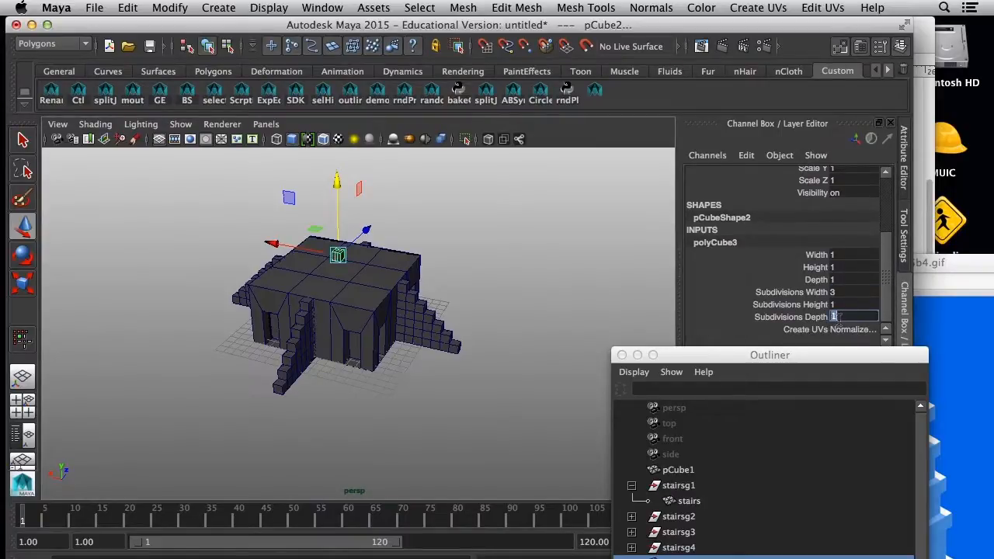
type("3")
key("Return")
- Scale the cube evenly to about 9.3, then flatten its height to a Scale Y of about 3.8
scroll(354, 311, "up", 5)
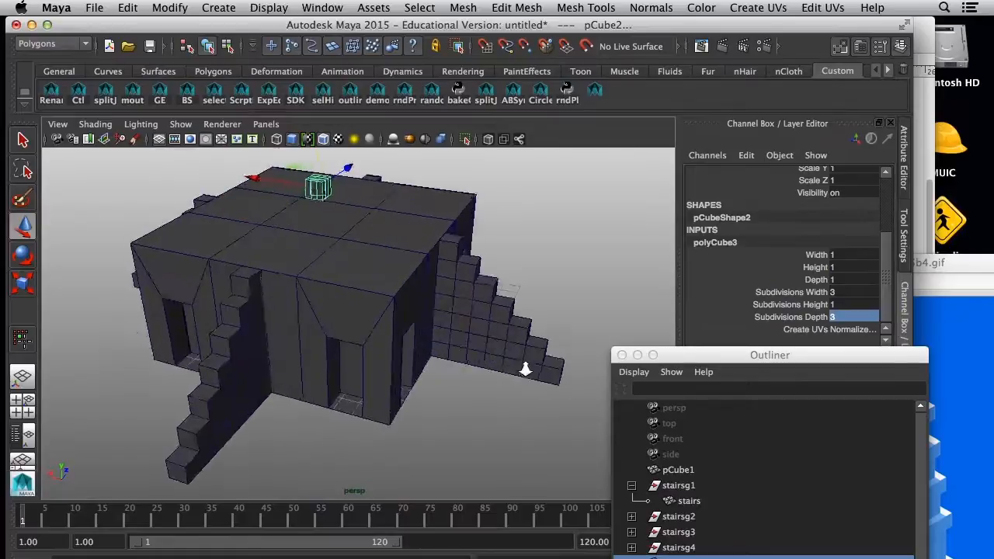
key("r")
left_click_drag(318, 185, 449, 229)
left_click_drag(454, 229, 455, 229)
right_click_drag(534, 334, 393, 315, "alt")
left_click_drag(331, 166, 328, 205)
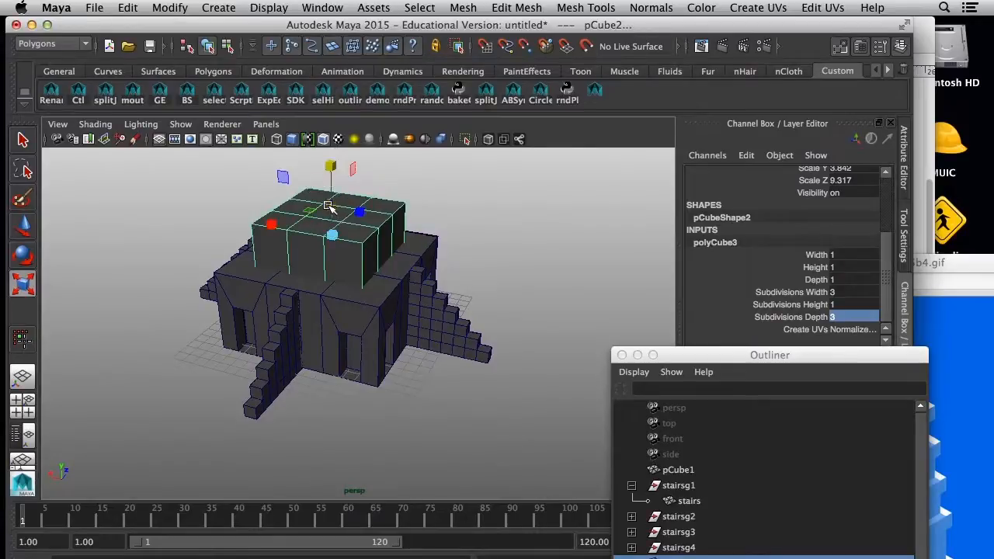
- Raise the flattened upper block clear of the base's roof
key("w")
left_click_drag(331, 163, 340, 144)
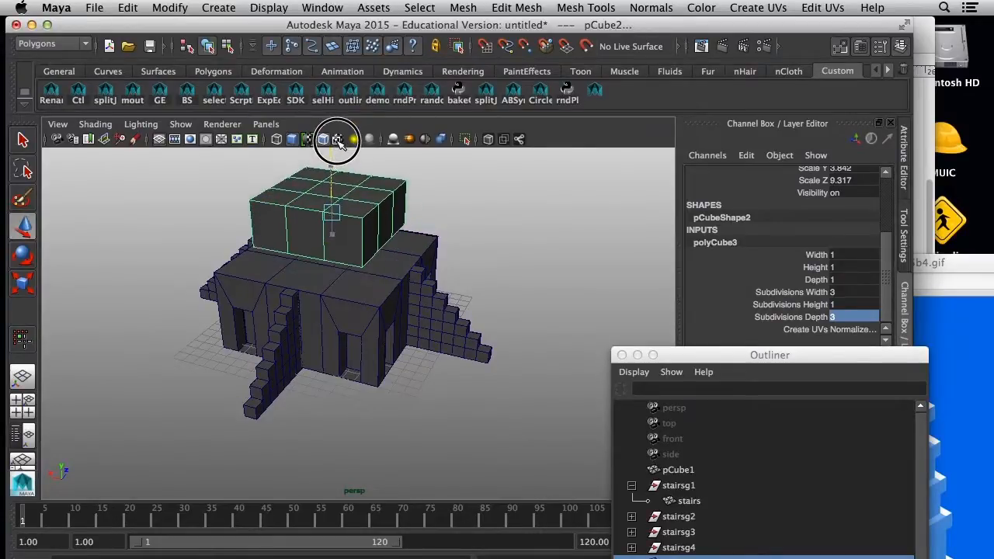
key("t")
left_click_drag(359, 248, 351, 295, "alt")
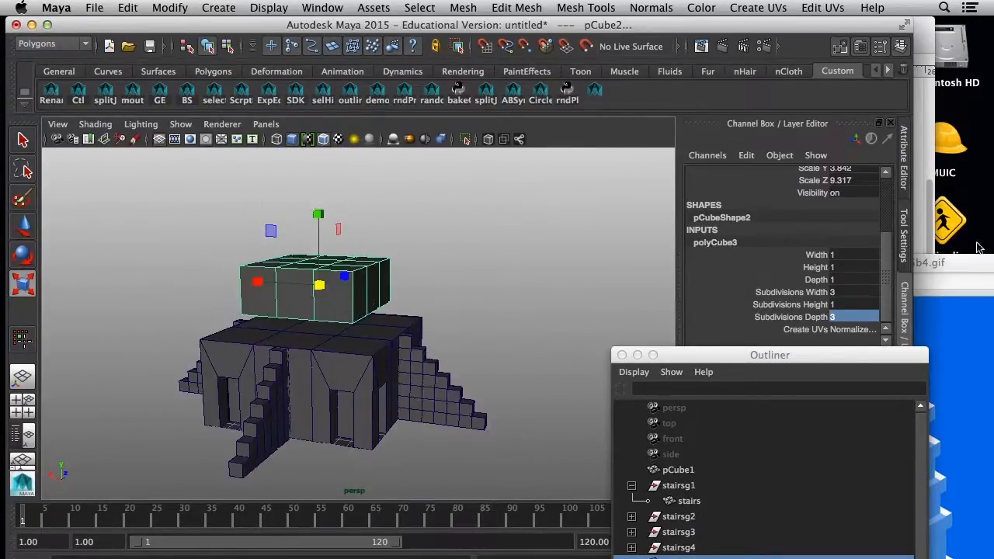
- Narrow the Maya window, close the Outliner and place the tower reference image beside the model
left_click_drag(915, 242, 804, 242)
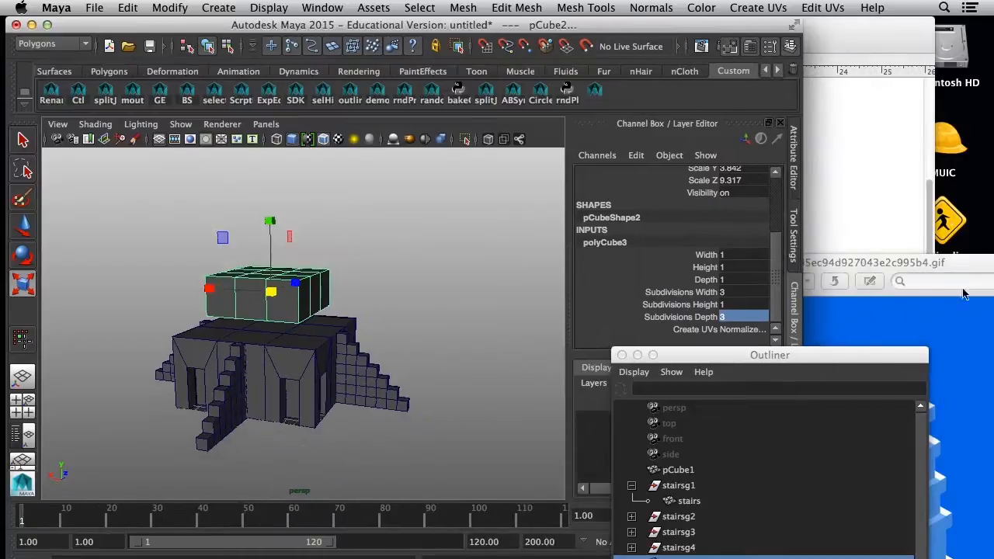
left_click(622, 355)
left_click_drag(879, 265, 884, 67)
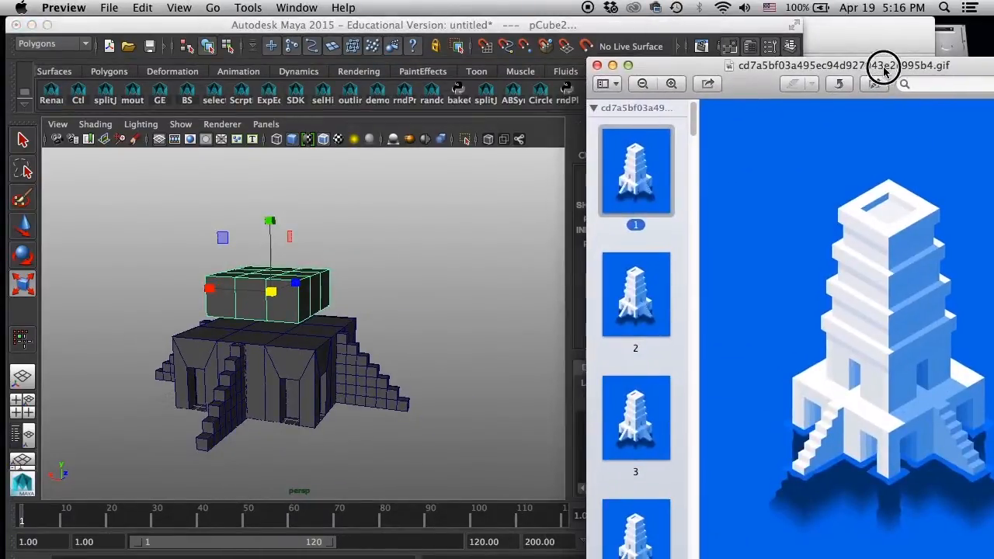
left_click(674, 27)
- Set the upper block's Scale Y to 7 and lower the block slightly to seat it on the base's roof
left_click_drag(270, 221, 273, 160)
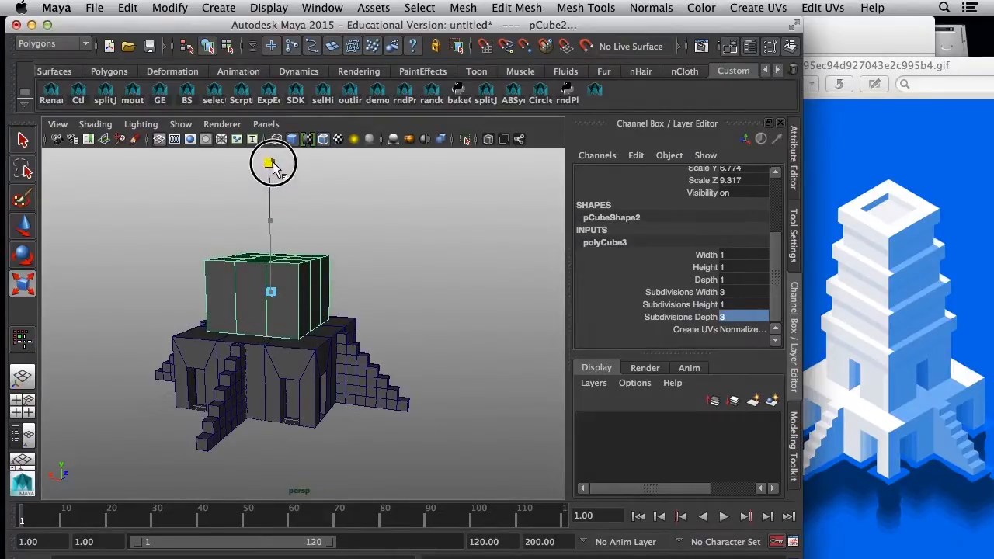
double_click(738, 169)
type("7")
key("Return")
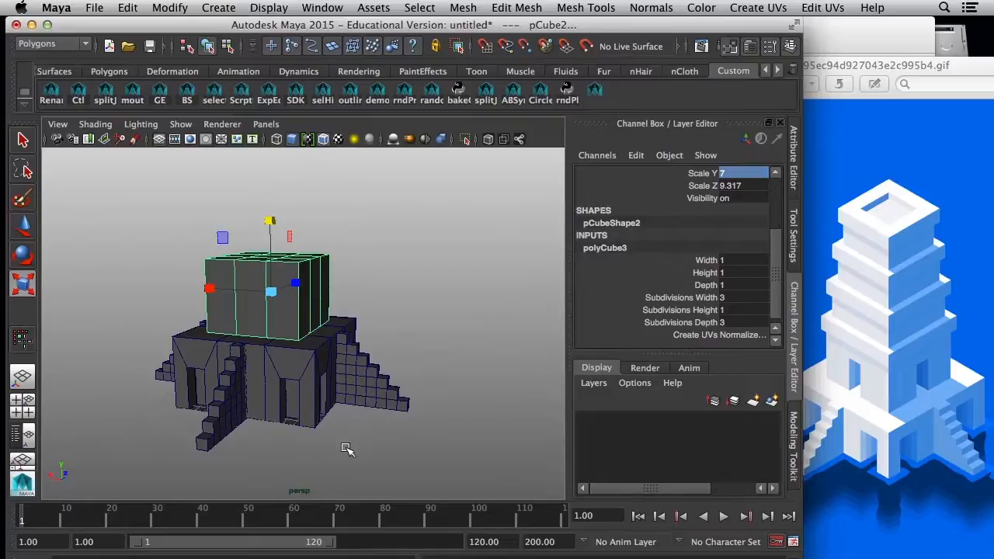
key("w")
left_click_drag(267, 211, 268, 217)
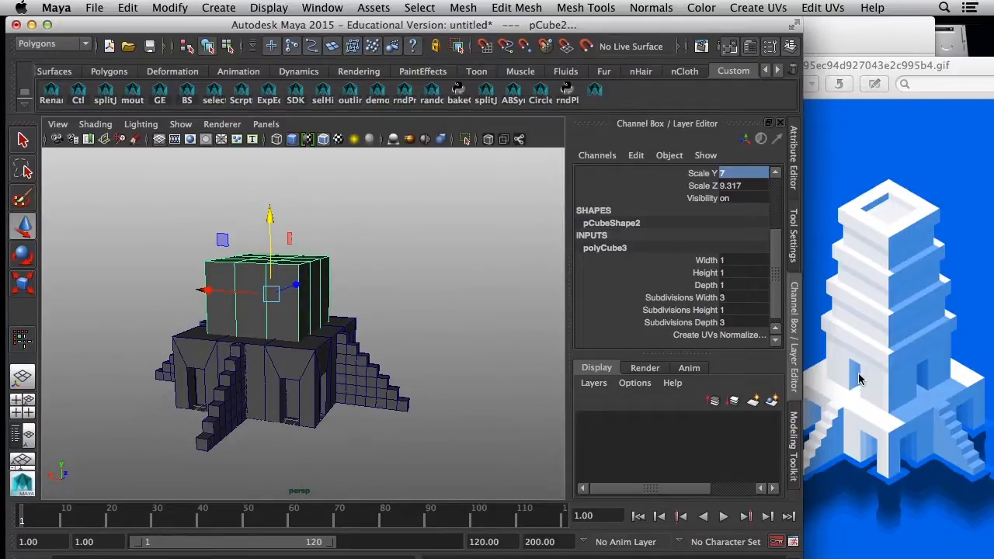
- Select the middle face on each of the upper block's four sides
left_click(440, 318)
right_click_drag(250, 268, 256, 302)
left_click(255, 300)
left_click_drag(372, 383, 286, 387, "alt")
left_click(319, 325, "shift")
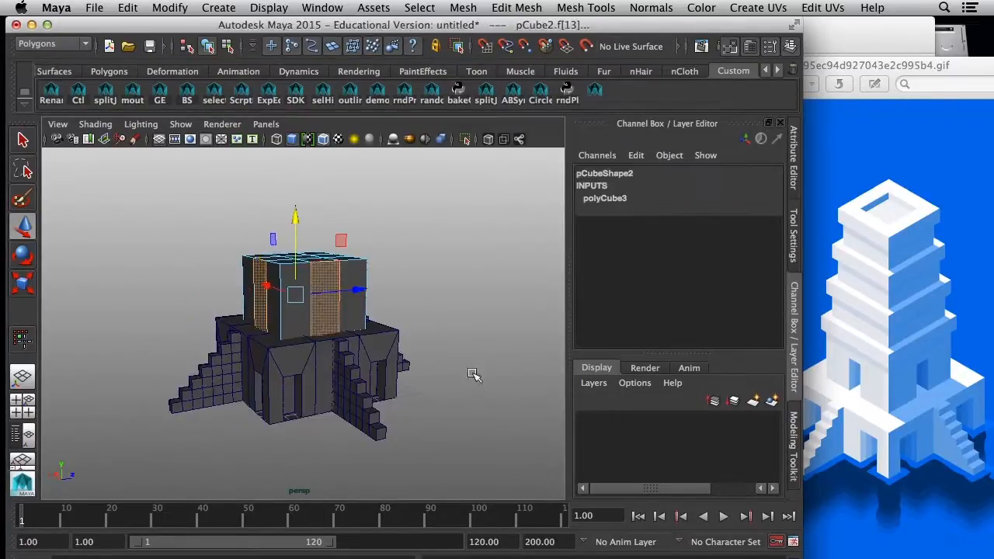
left_click_drag(499, 397, 295, 405, "alt")
left_click(392, 354, "shift")
left_click_drag(392, 354, 294, 352, "alt")
left_click(294, 353, "shift")
left_click_drag(186, 330, 365, 354, "alt")
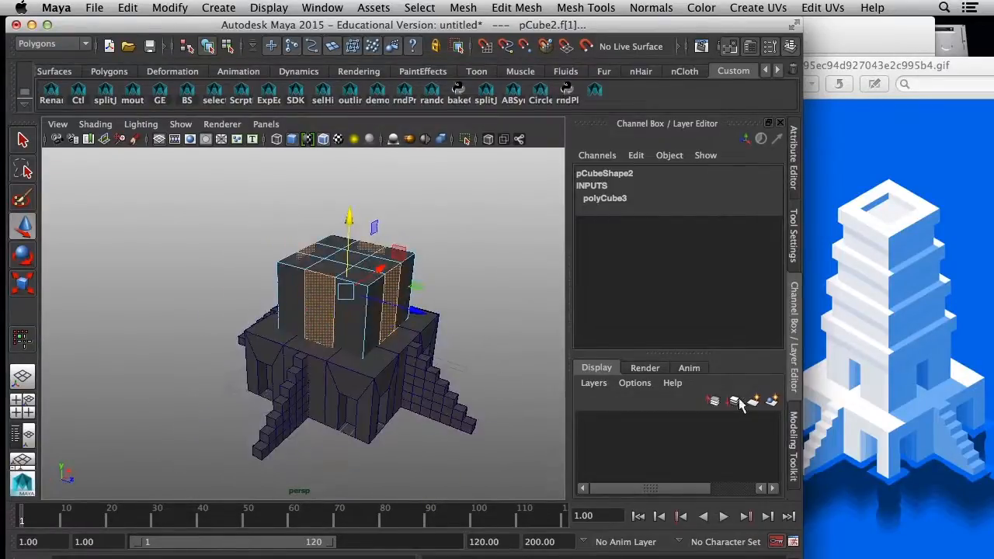
- Inset the four selected side faces with an Extrude offset of about 91.3
left_click(792, 431)
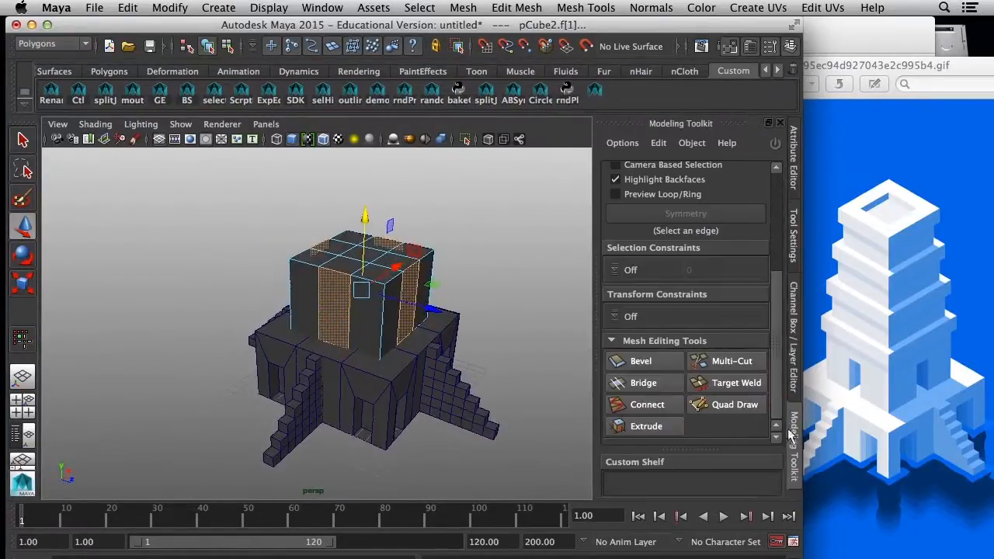
left_click(644, 426)
scroll(769, 349, "down", 3)
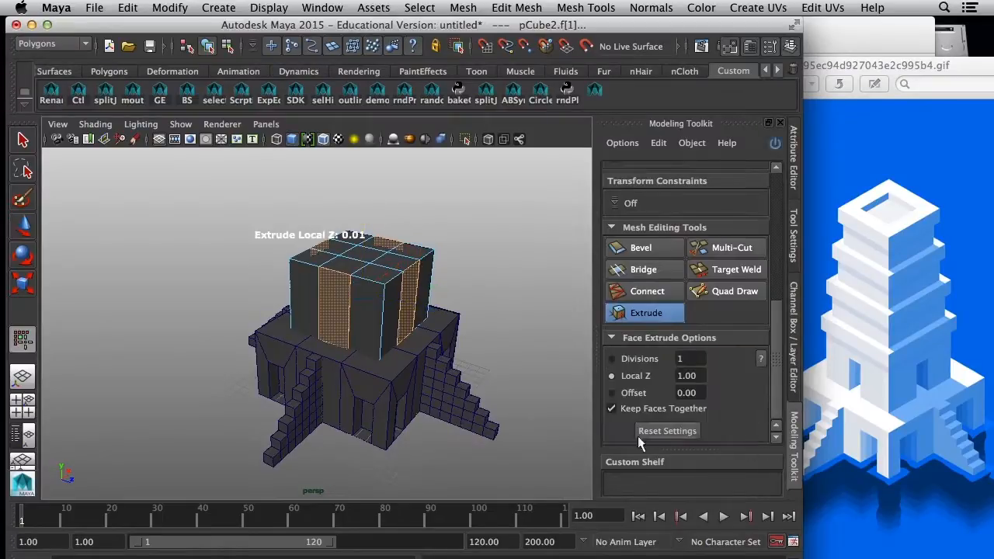
left_click(659, 431)
left_click(633, 392)
left_click_drag(397, 402, 543, 415)
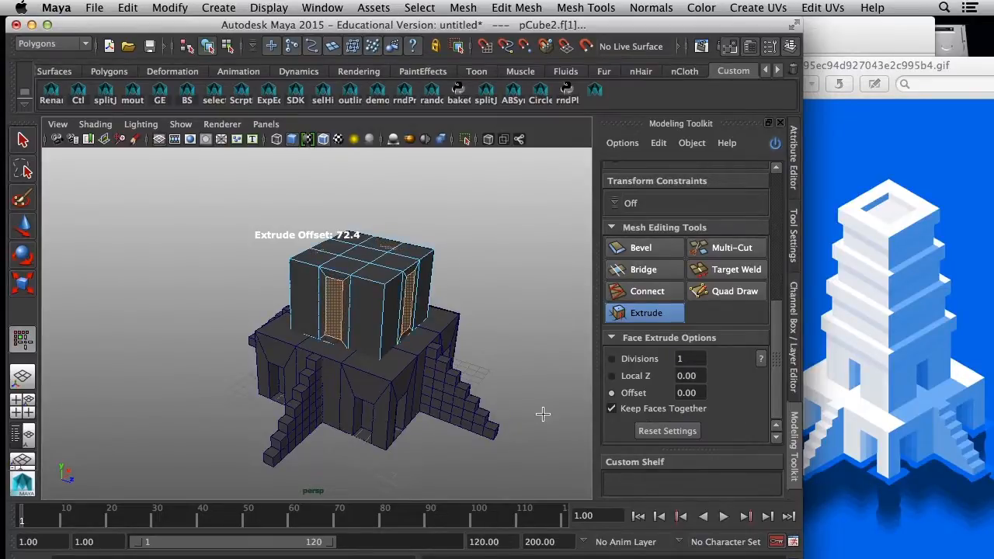
left_click_drag(479, 440, 507, 426, "alt")
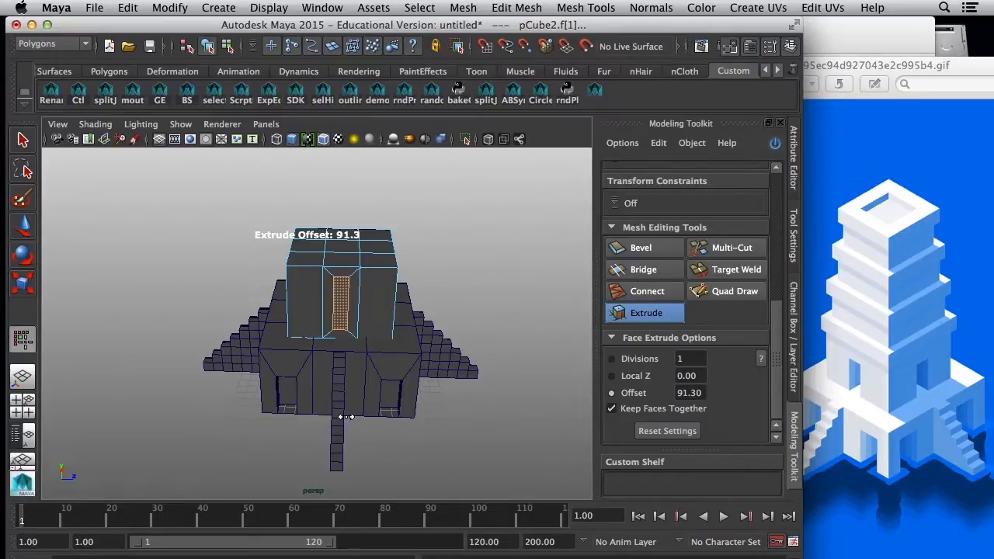
- Delete the trapezoid faces directly below the inset door panels on all four sides of the upper block
key("w")
right_click_drag(334, 397, 434, 434, "alt")
right_click(356, 342)
right_click_drag(355, 342, 354, 303)
left_click(368, 346)
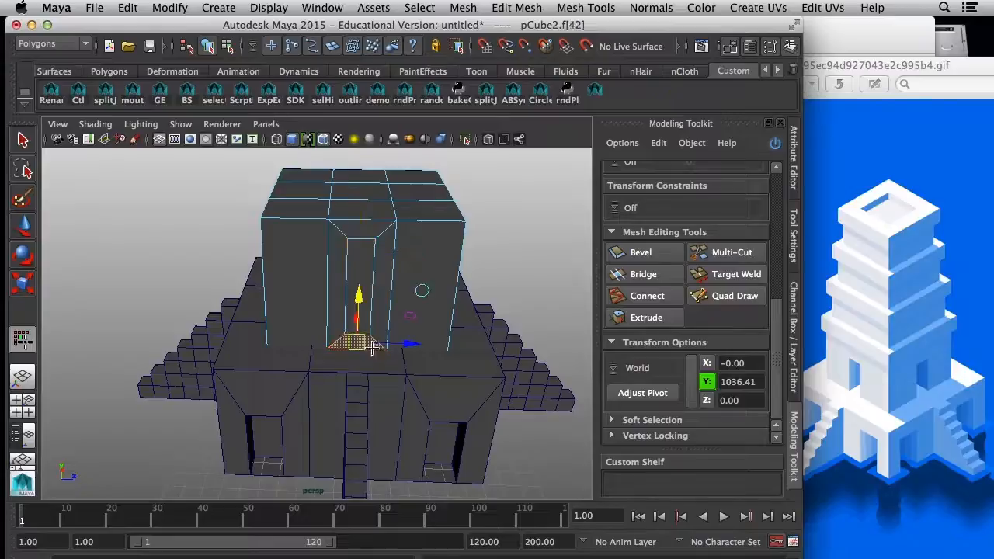
left_click_drag(456, 386, 249, 369, "alt")
left_click(382, 398)
left_click_drag(477, 423, 300, 427, "alt")
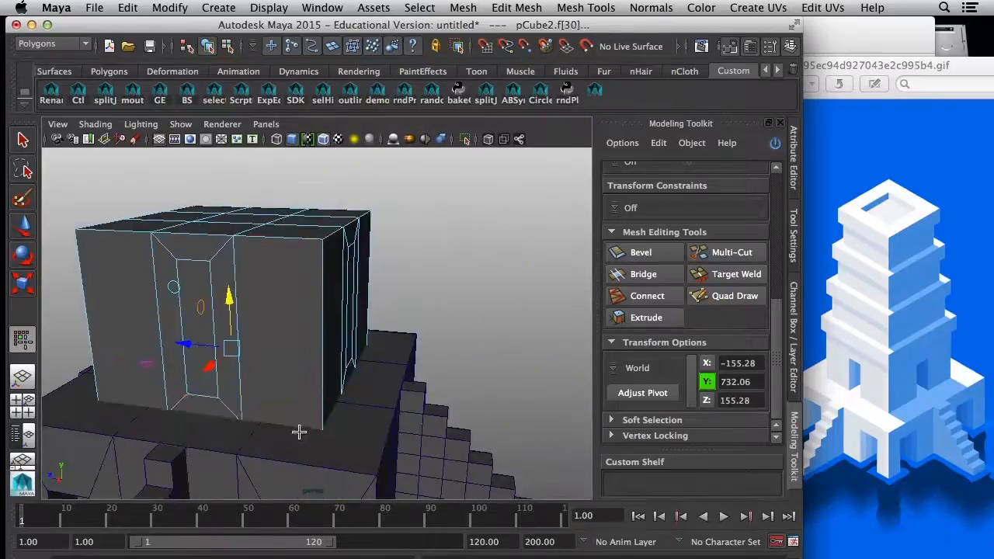
left_click_drag(200, 411, 266, 425, "alt")
left_click(256, 378, "shift")
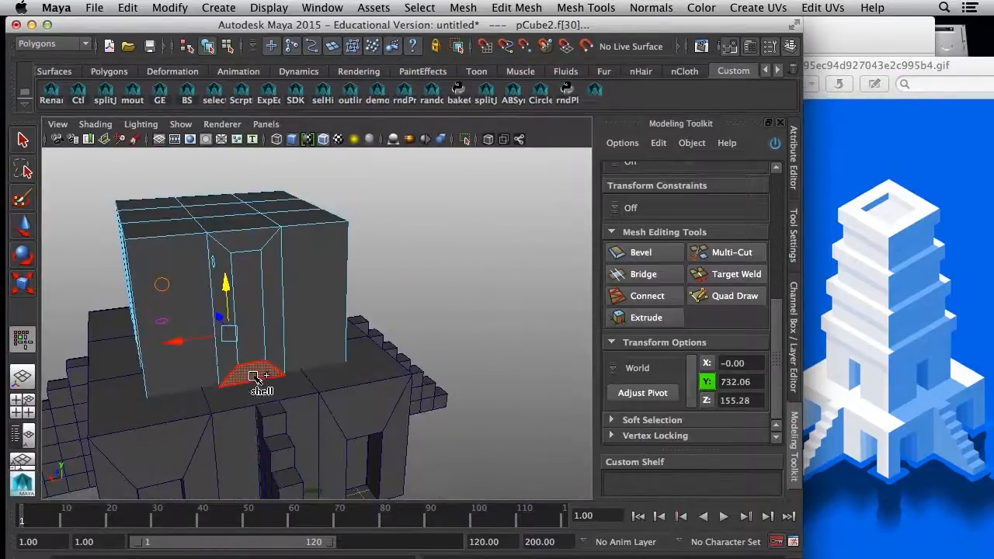
key("Delete")
- Return the upper block to object mode and freeze its transformations
left_click_drag(253, 376, 271, 358, "alt")
right_click_drag(242, 264, 240, 301)
left_click_drag(240, 311, 247, 363, "alt")
left_click(246, 362)
left_click_drag(184, 371, 310, 369, "alt")
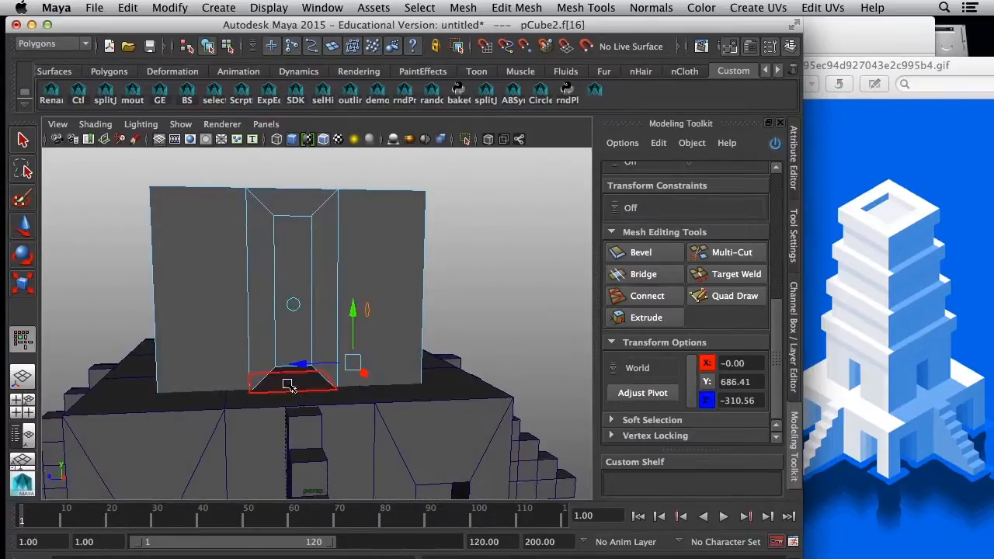
right_click_drag(340, 264, 427, 249)
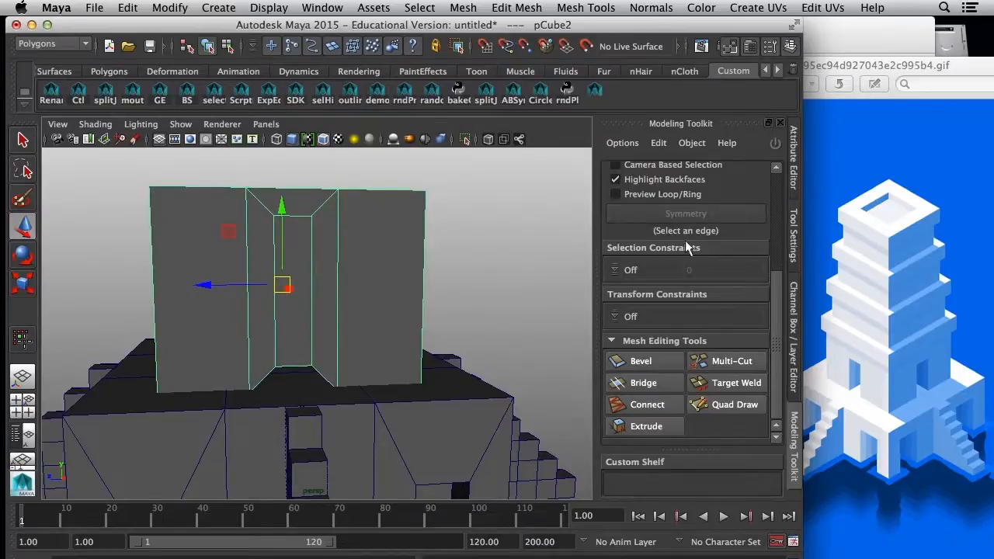
left_click(226, 9)
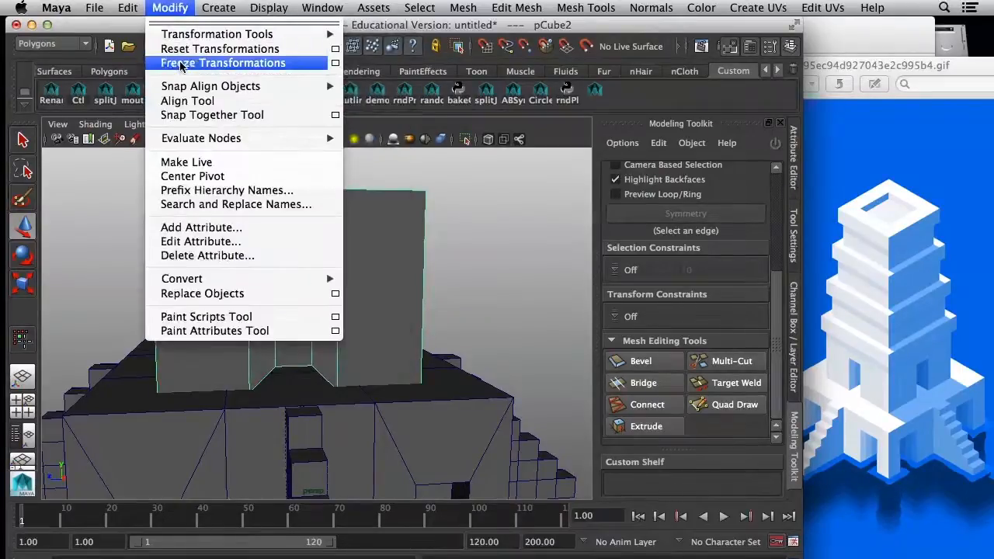
left_click(222, 62)
- Raise the upper block about 8.89 units above the base to expose its underside
scroll(270, 210, "down", 6)
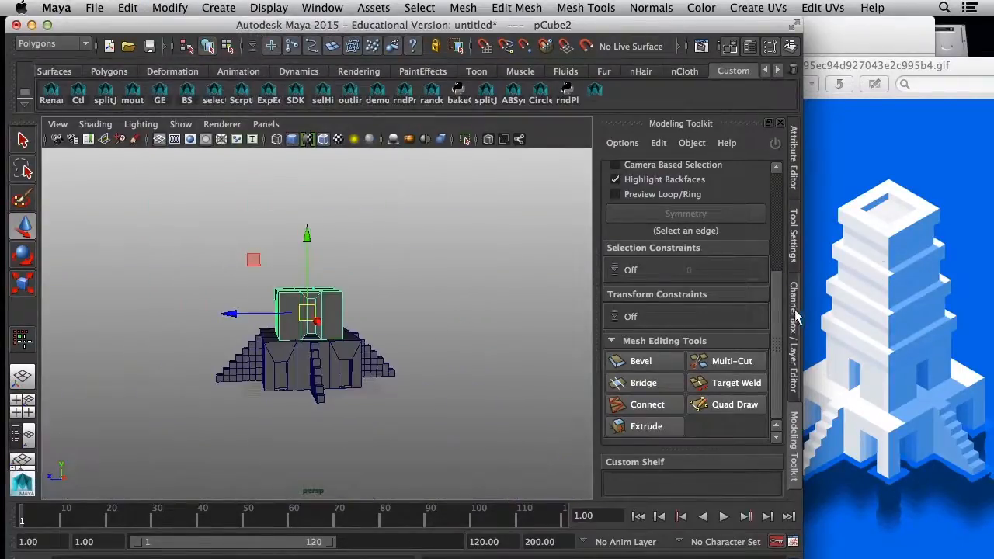
left_click(793, 334)
left_click_drag(291, 238, 293, 179)
left_click_drag(264, 309, 349, 261, "alt")
scroll(349, 260, "up", 5)
- Delete the nine faces on the underside of the raised upper block
right_click_drag(332, 242, 332, 273)
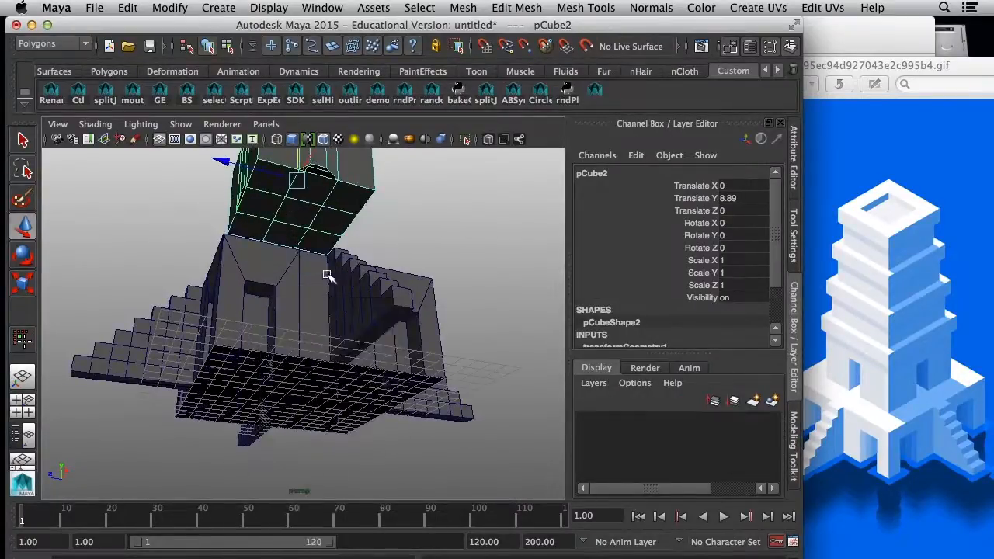
left_click(272, 179)
left_click(307, 197, "shift")
left_click(340, 202, "shift")
left_click(333, 217, "shift")
left_click(305, 212, "shift")
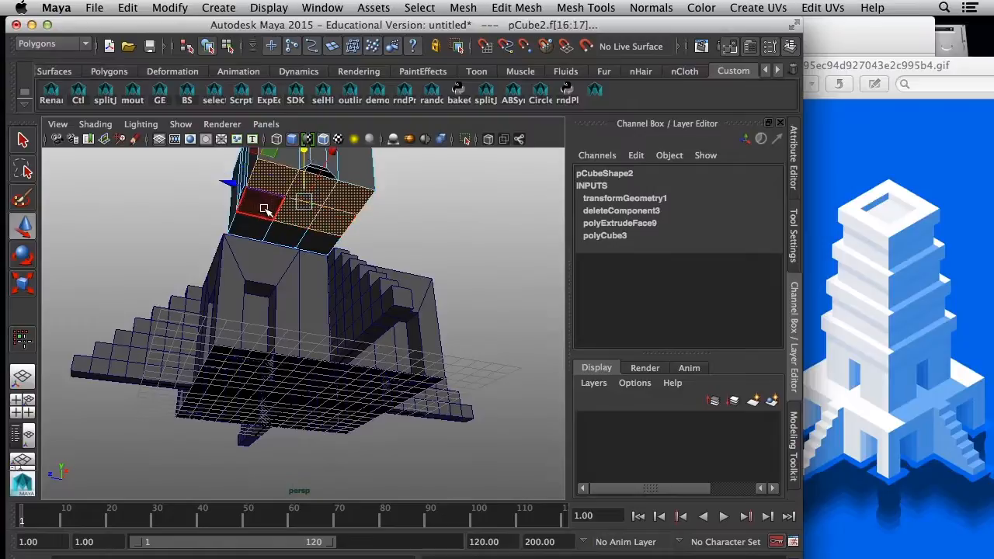
left_click(264, 209, "shift")
left_click(286, 235, "shift")
key("Delete")
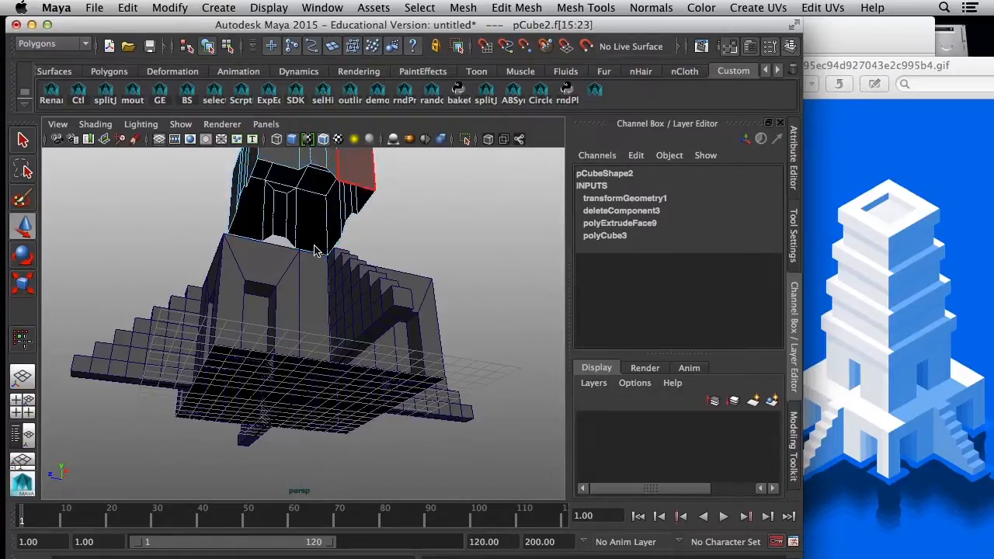
- Set the upper block's Translate Y to 0 to seat it back on the base's roof
left_click_drag(339, 236, 305, 275, "alt")
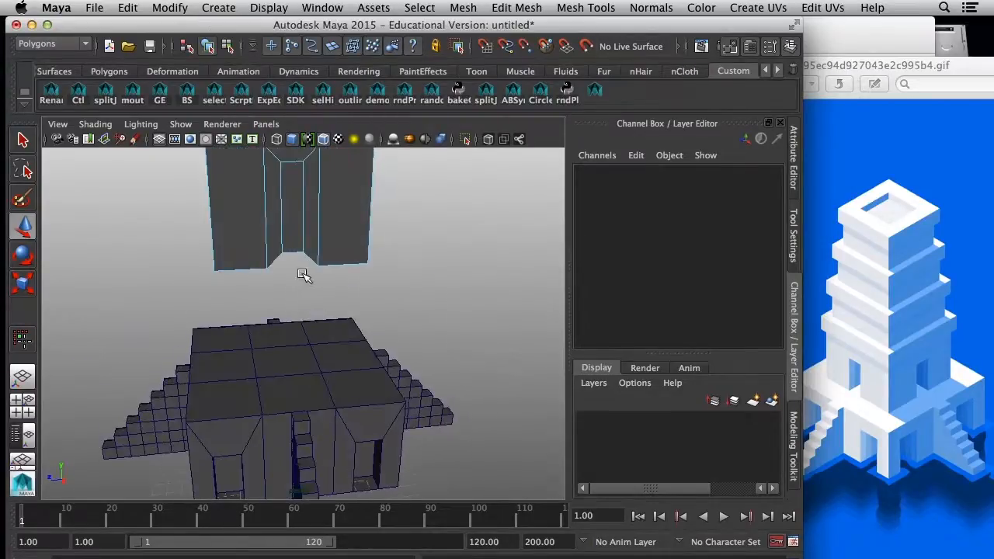
left_click(316, 219)
right_click_drag(360, 224, 392, 203)
left_click(344, 207)
left_click(742, 200)
type("0")
key("Return")
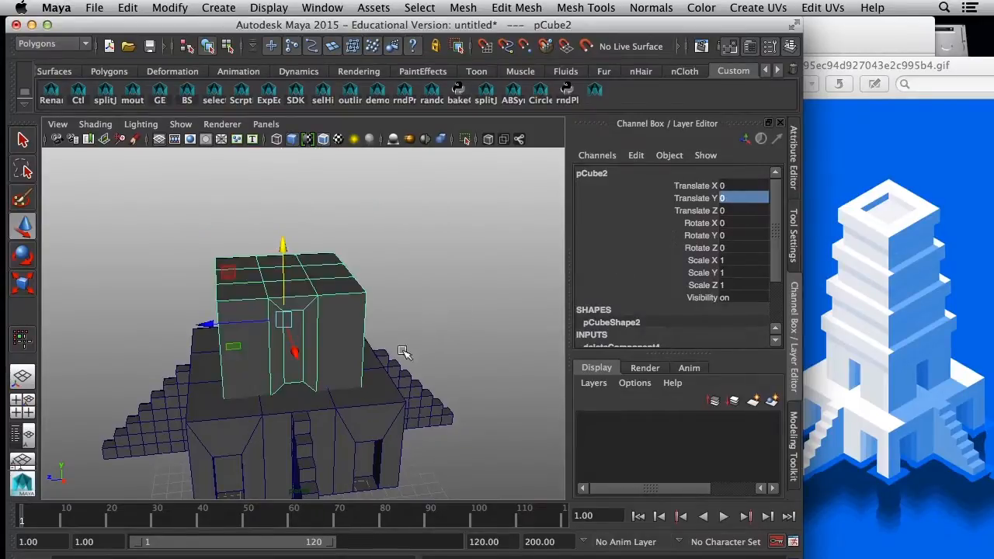
- Select the inset door panel faces on all four sides of the upper block
left_click_drag(403, 352, 344, 337, "alt")
right_click_drag(344, 337, 370, 380, "alt")
right_click_drag(364, 313, 364, 304)
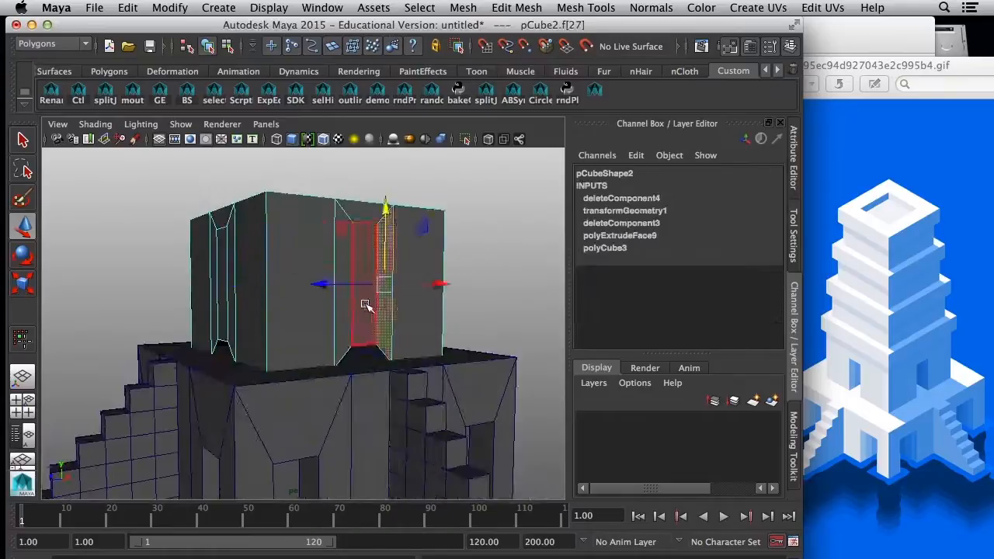
left_click(365, 304)
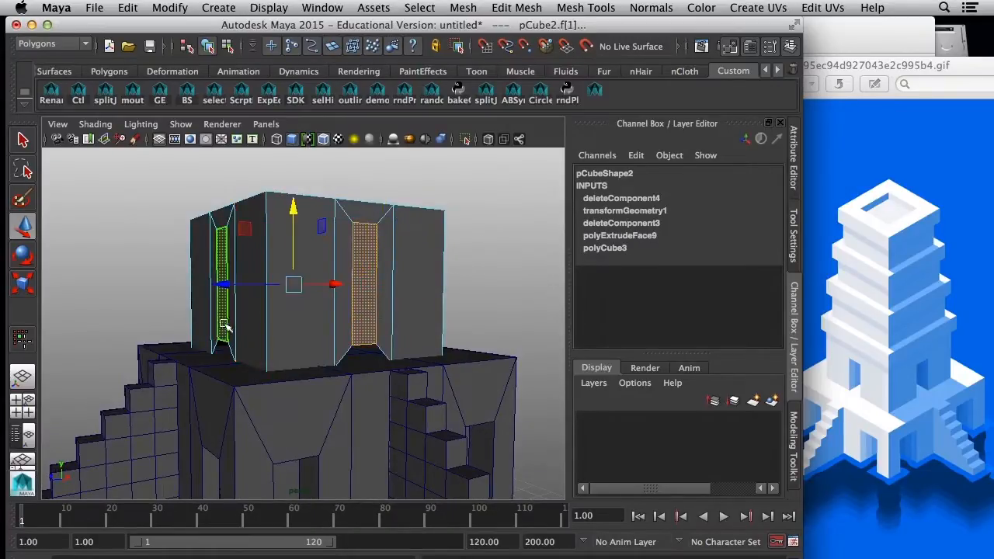
left_click_drag(226, 326, 388, 344, "alt")
left_click_drag(310, 326, 458, 354, "alt")
left_click(239, 302, "shift")
left_click_drag(226, 328, 346, 338, "alt")
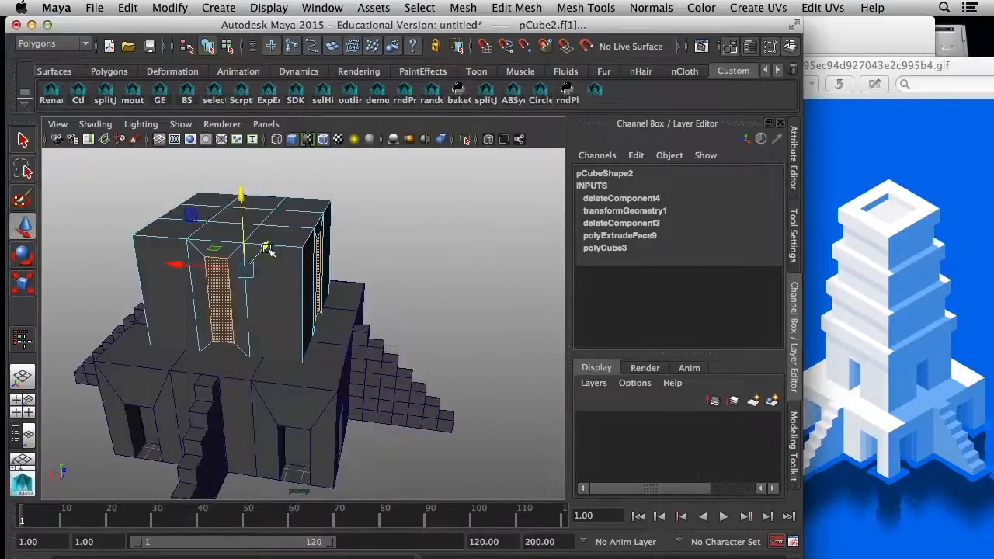
- Shorten the four door panels vertically and lower them so they meet the base's roof
left_click_drag(241, 198, 242, 211)
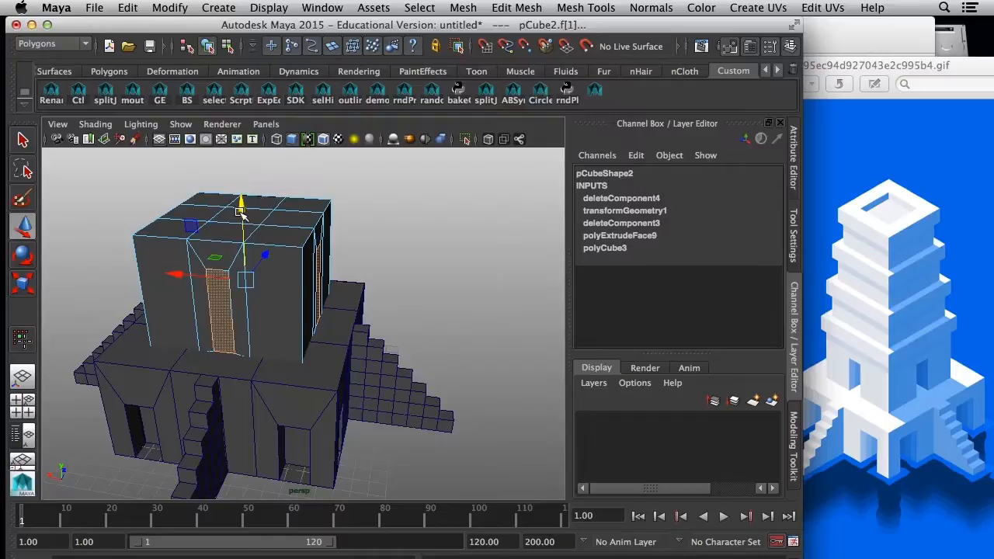
key("r")
left_click_drag(250, 338, 247, 323)
key("w")
left_click_drag(241, 209, 242, 223)
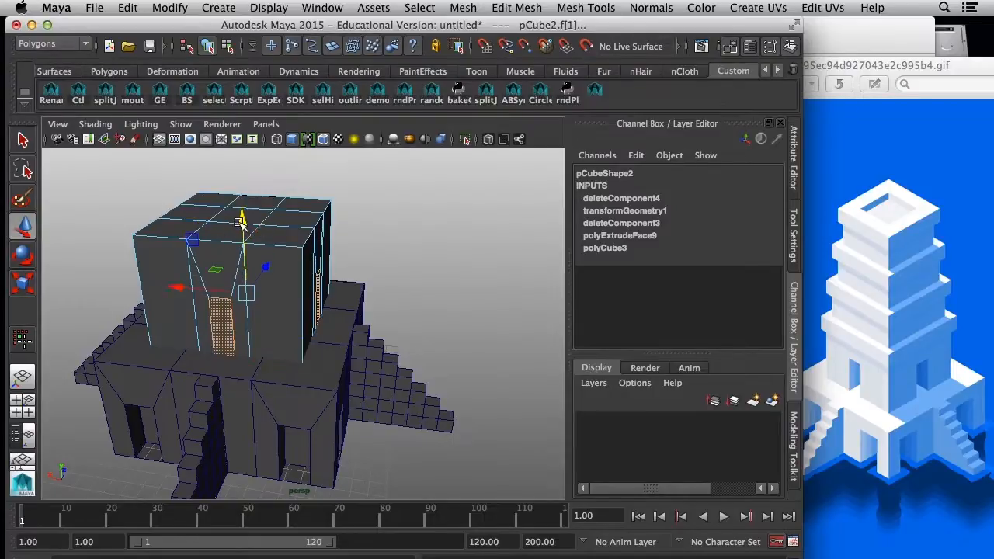
- Extrude the four door panels inward with a Local Z of about -3.23 to form recessed doorways, and return to object mode
left_click(794, 448)
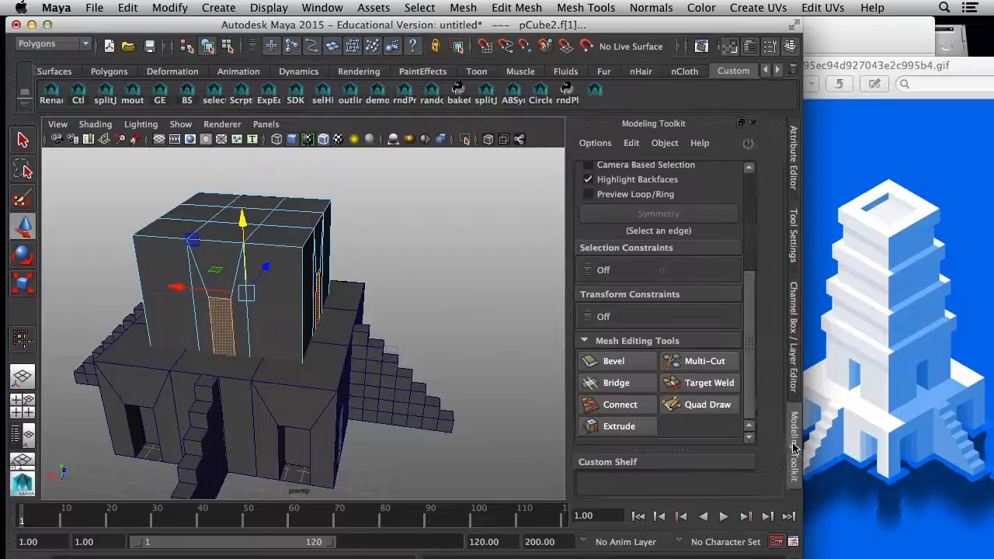
left_click(646, 426)
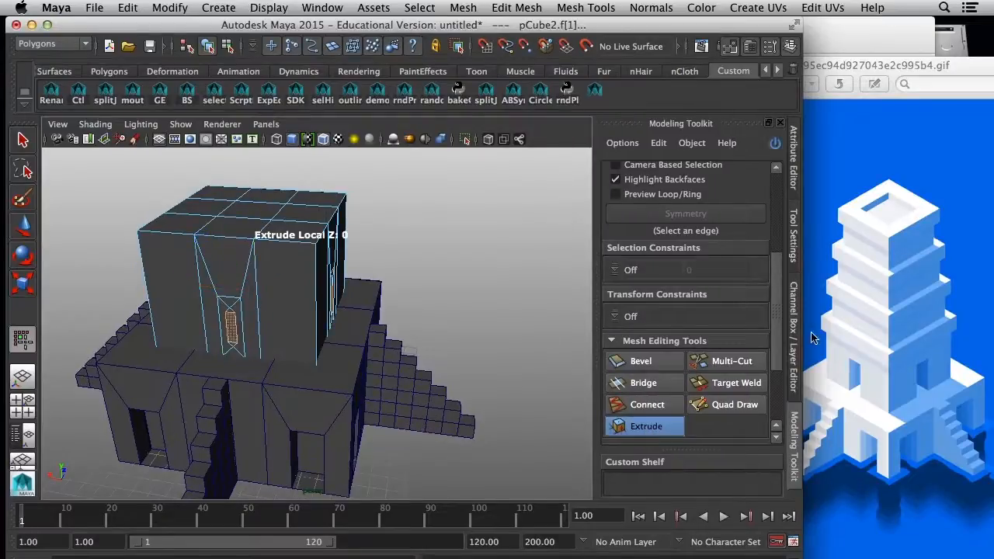
scroll(773, 334, "down", 3)
left_click(676, 432)
left_click(635, 376)
left_click_drag(497, 377, 456, 378)
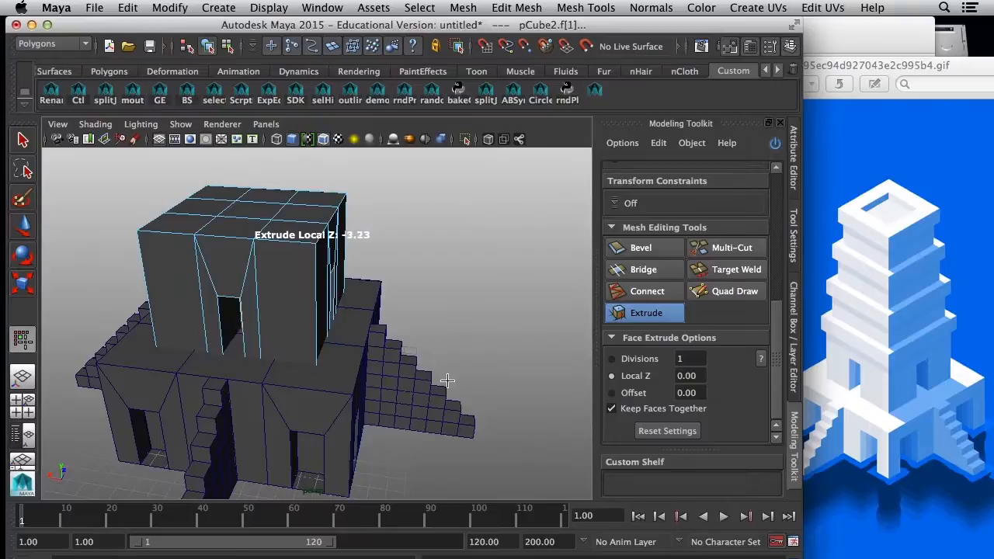
right_click_drag(300, 292, 370, 251)
left_click(513, 298)
left_click(310, 303)
mouse_move(515, 369)
left_mouse_down("alt")
mouse_move(450, 354)
mouse_move(528, 377)
left_mouse_up("alt")
left_click(521, 355)
- Widen the first staircase by setting its Scale Z to 2
left_click(410, 411)
left_click_drag(410, 410, 394, 443, "alt")
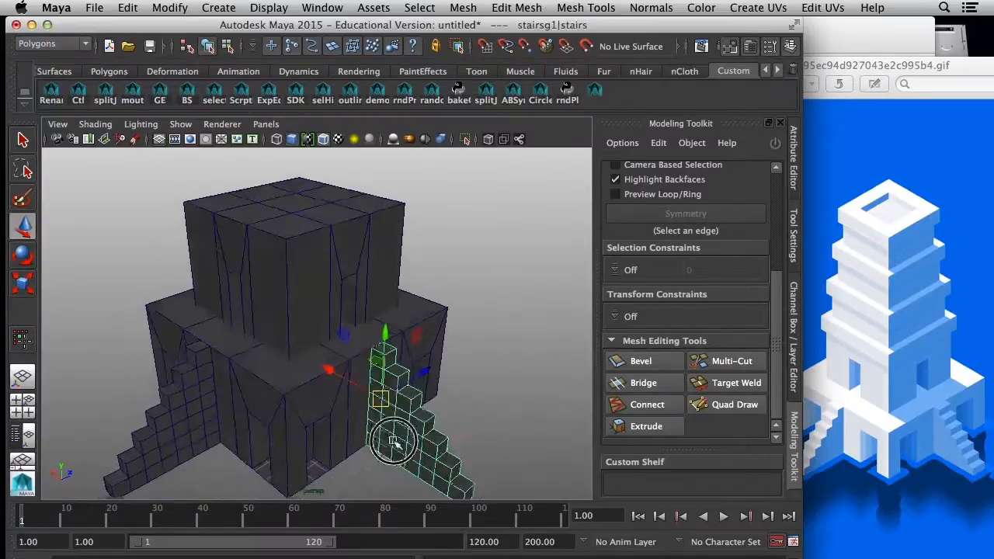
left_click(792, 326)
left_click_drag(472, 288, 438, 315, "alt")
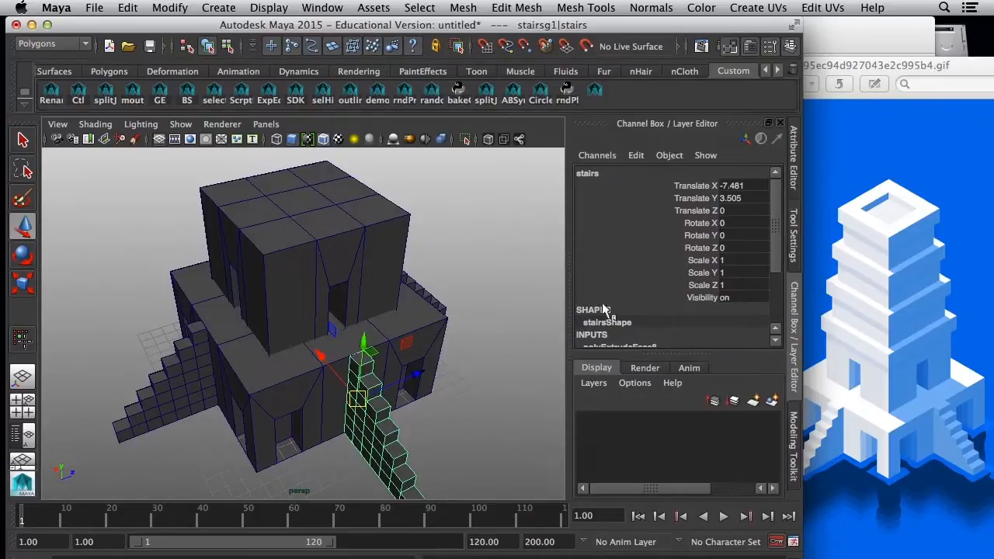
key("r")
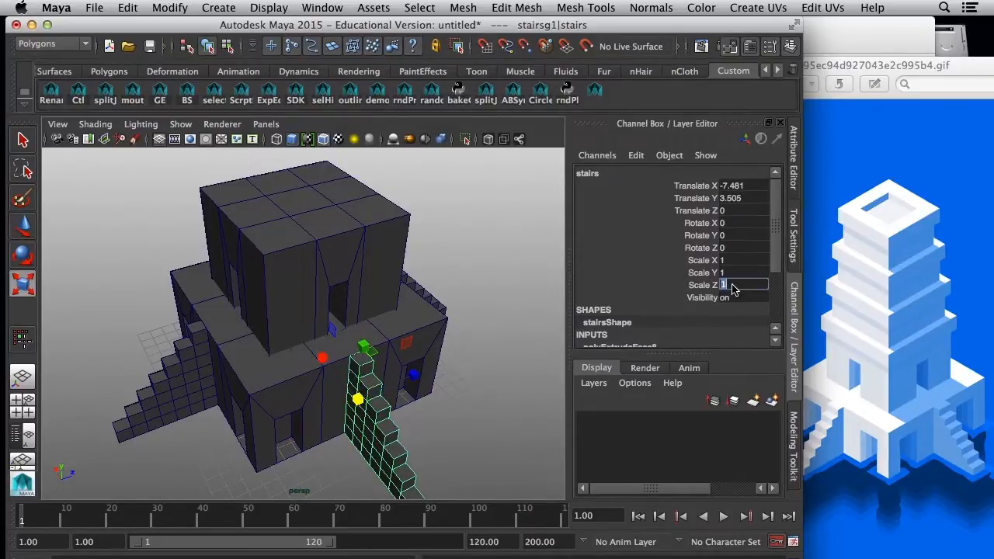
type("2")
key("Return")
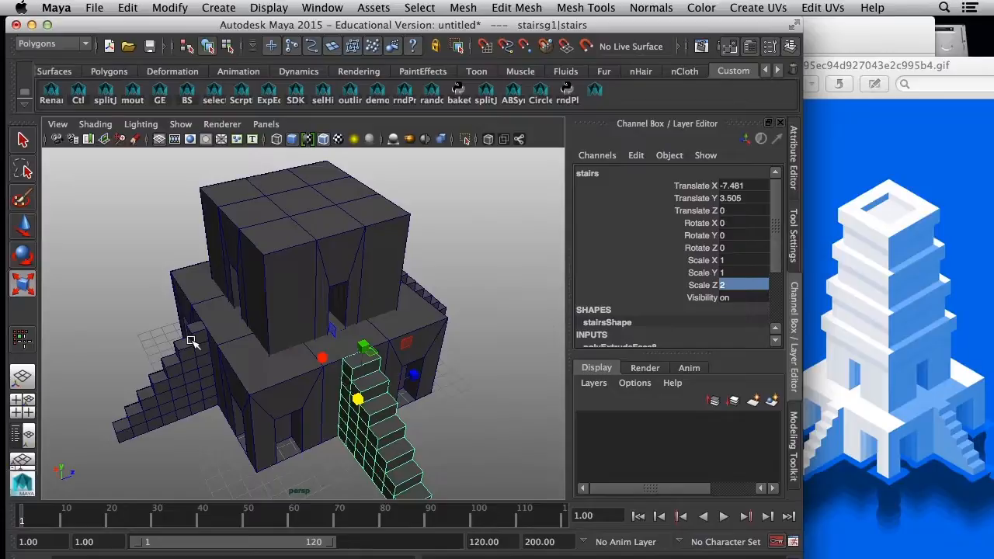
- Set the Scale Z of the other three staircases to 2 and clear the selection
left_click_drag(191, 345, 310, 382, "alt")
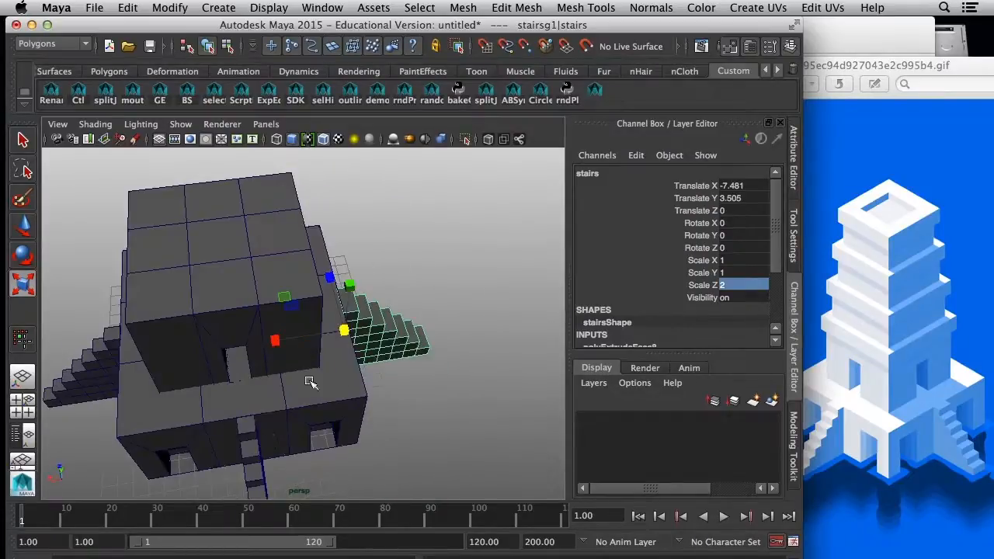
left_click(251, 435)
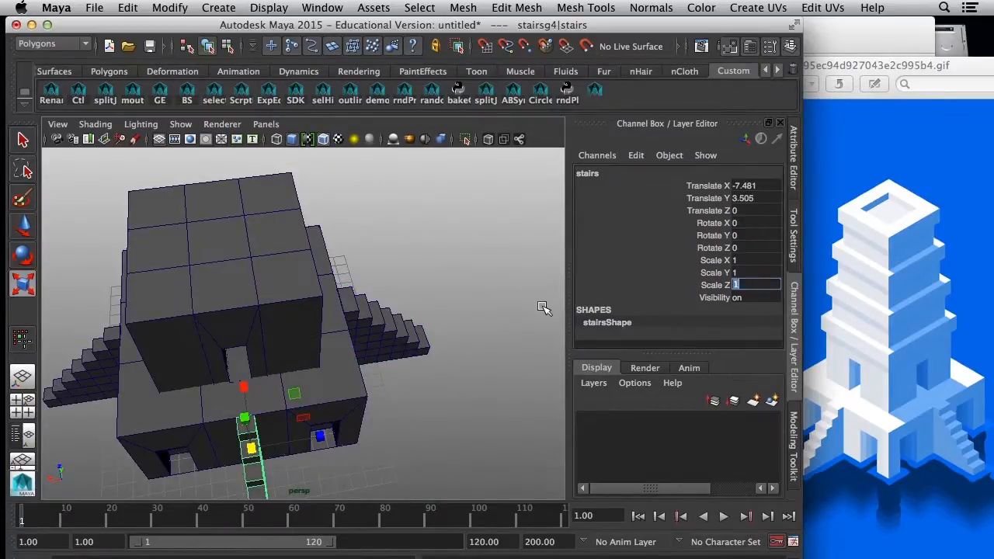
key("Return")
left_click(100, 343)
left_click_drag(92, 386, 304, 344, "alt")
left_click(172, 425, "shift")
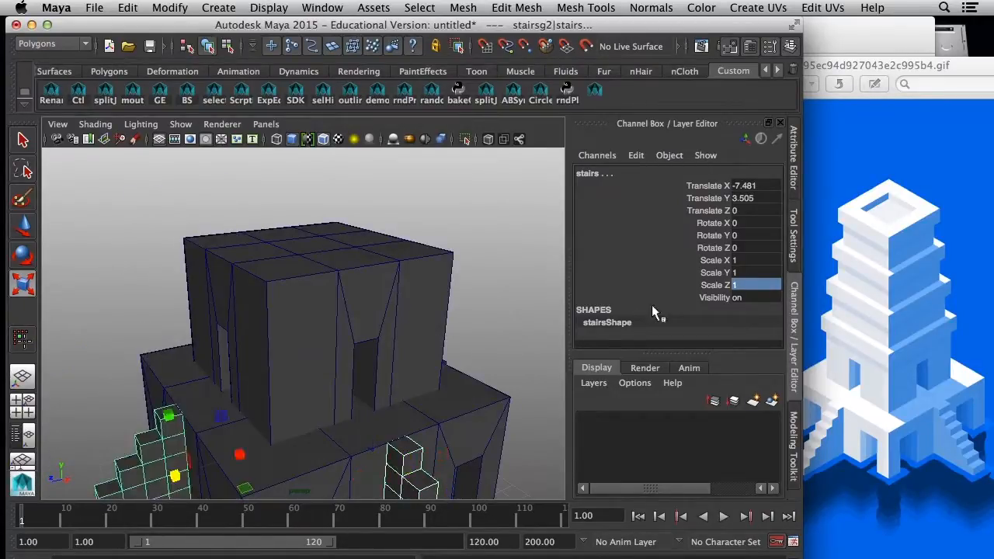
left_click(739, 285)
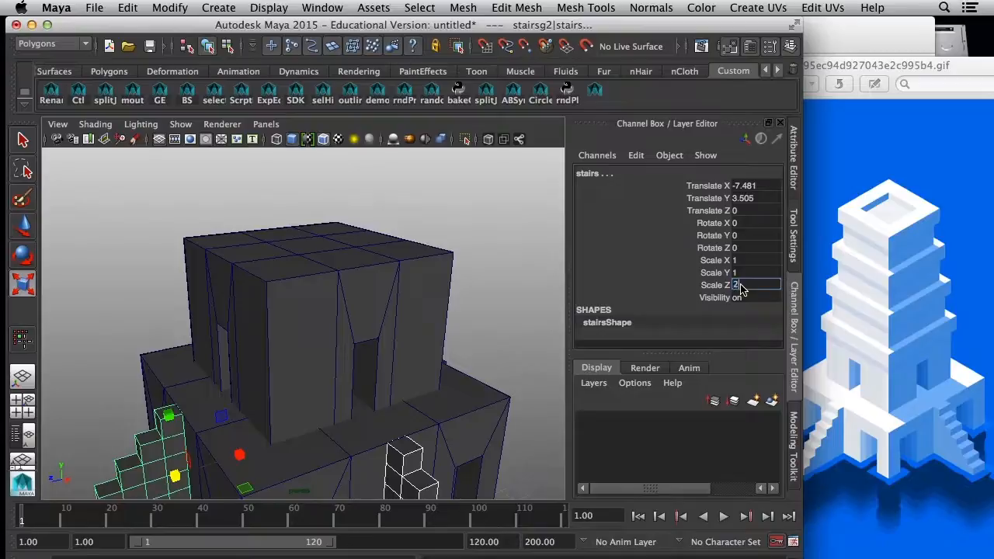
key("Return")
left_click(504, 340)
left_click_drag(504, 342, 456, 356, "alt")
right_click_drag(456, 356, 290, 345, "alt")
left_click_drag(290, 346, 261, 329, "alt")
right_click_drag(263, 329, 333, 346, "alt")
mouse_move(336, 349)
left_mouse_down("alt")
mouse_move(422, 342)
mouse_move(316, 342)
mouse_move(393, 348)
mouse_move(393, 360)
mouse_move(326, 363)
left_mouse_up("alt")
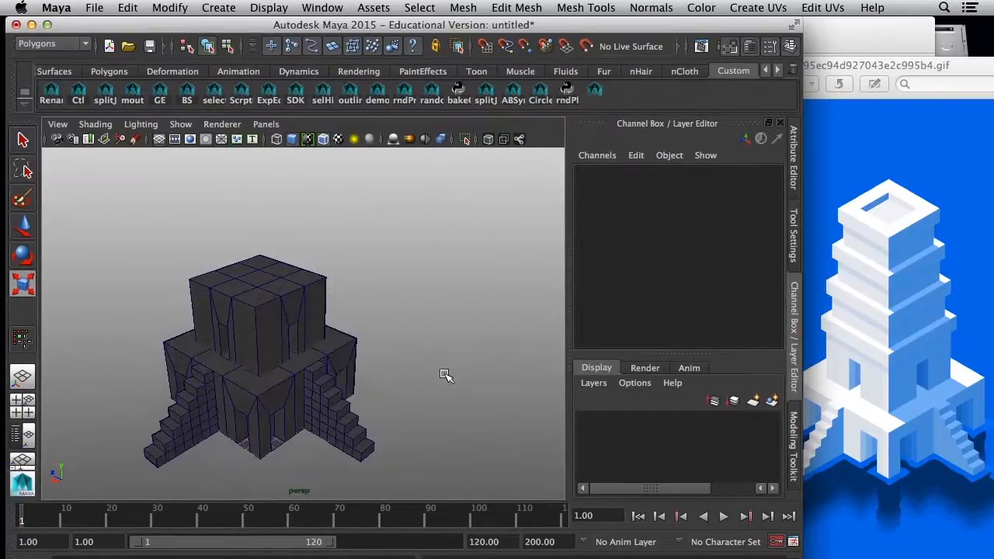
- Turn the Wireframe on Shaded display off and back on in the perspective view
left_click_drag(449, 380, 469, 366, "alt")
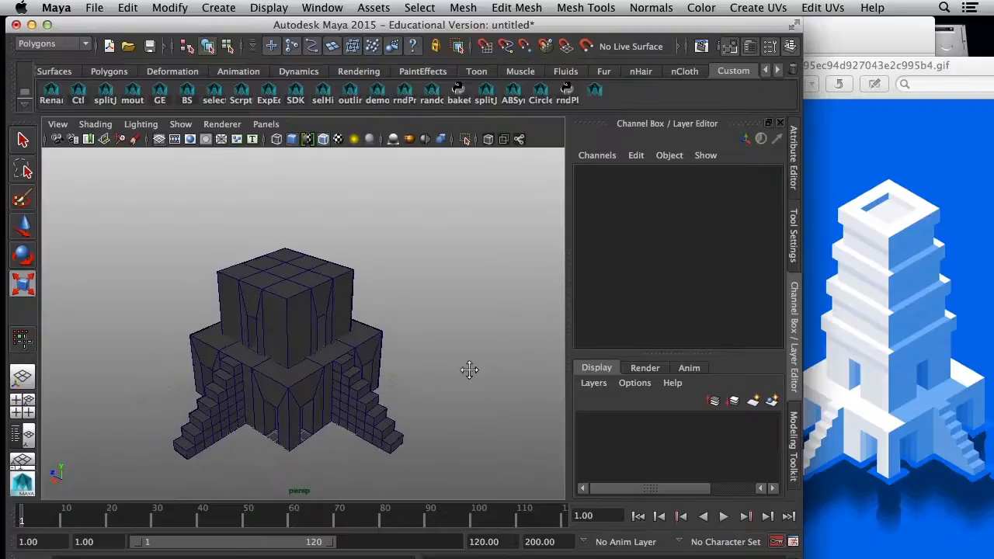
left_click(95, 125)
left_click(132, 267)
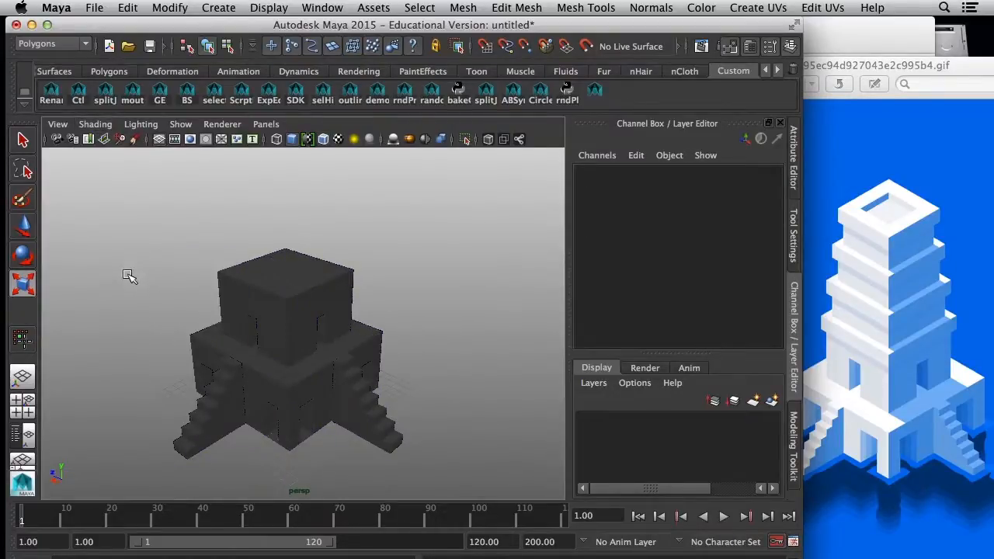
left_click(95, 124)
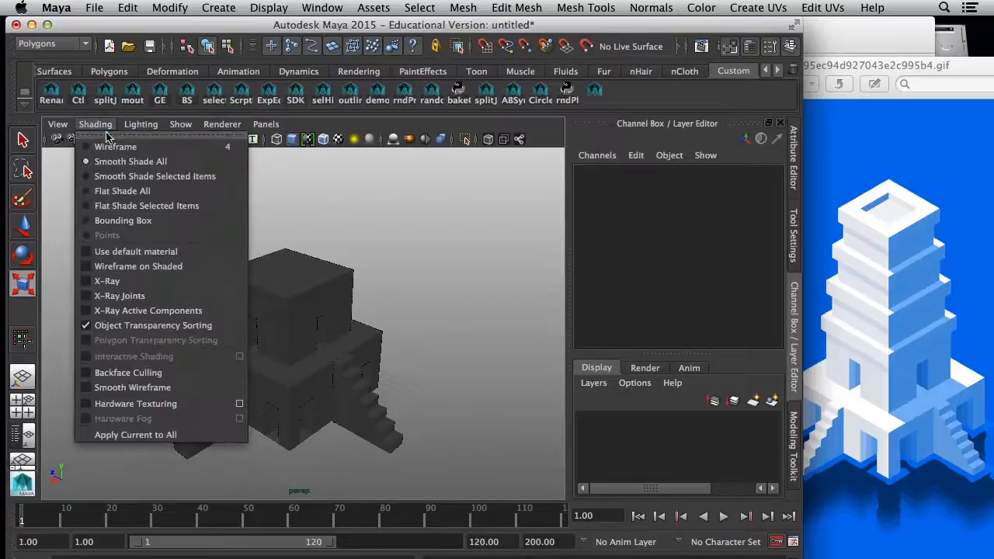
left_click(128, 266)
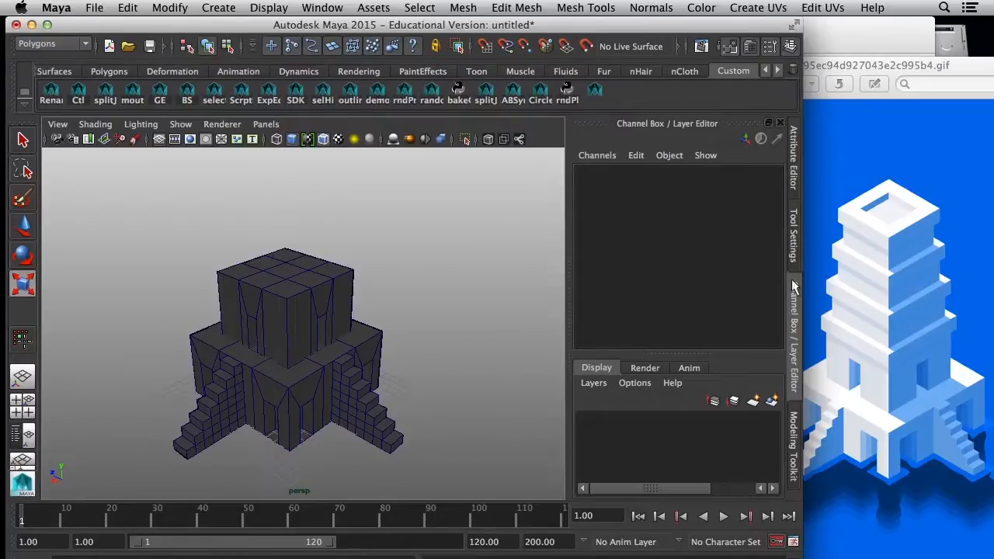
- Create a polygon cube and raise it to a Translate Y of about 14.3, at the top of the second level
middle_click_drag(376, 240, 398, 231, "alt")
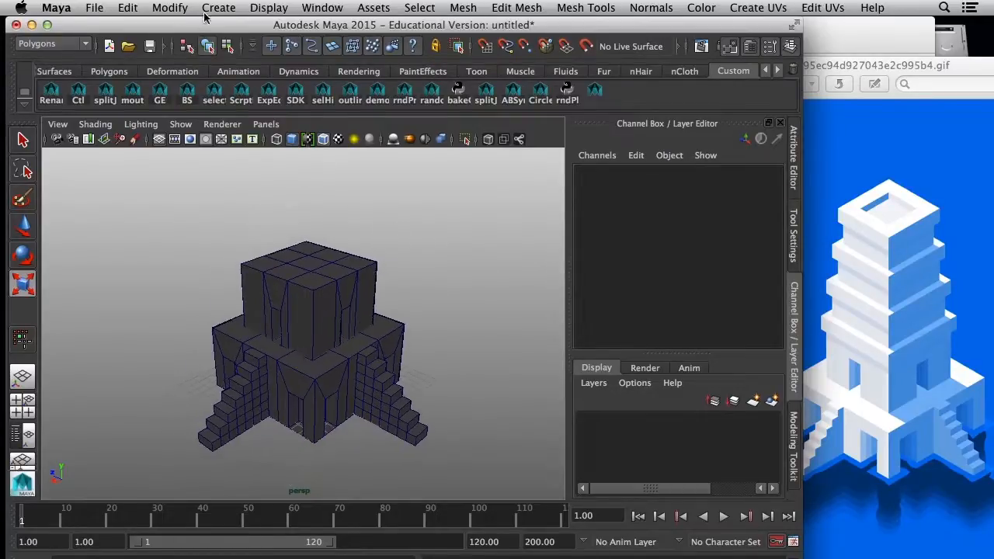
left_click(218, 7)
mouse_move(256, 49)
left_click(441, 69)
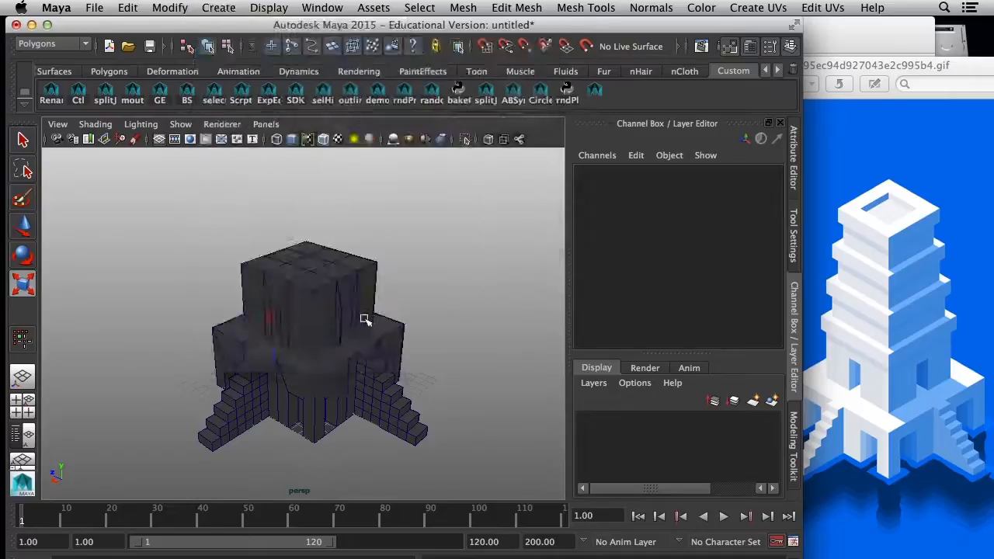
key("w")
left_click_drag(305, 322, 298, 178)
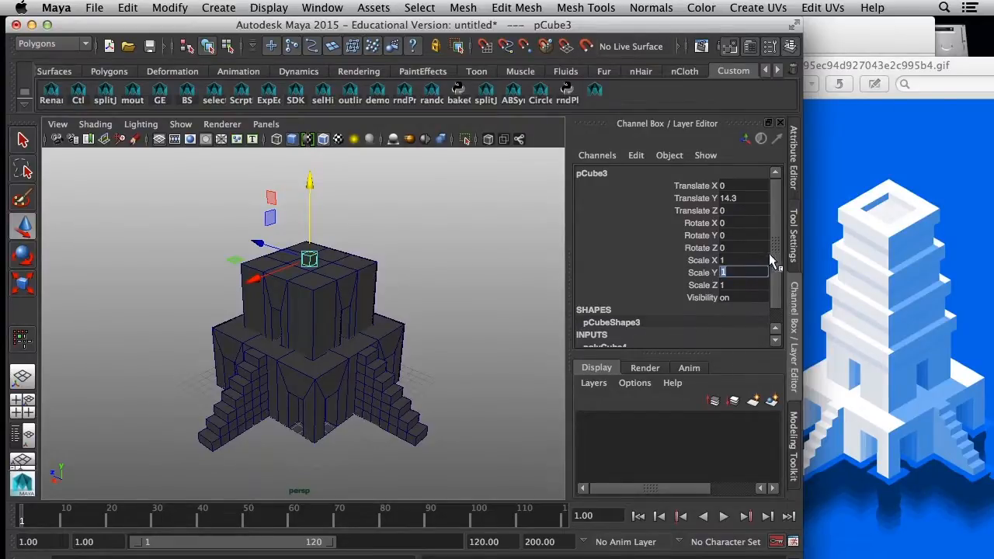
- Set the new cube's Width to 10, Height to 2 and Depth to 10 to form a roof slab
left_click_drag(773, 276, 774, 296)
left_click(632, 329)
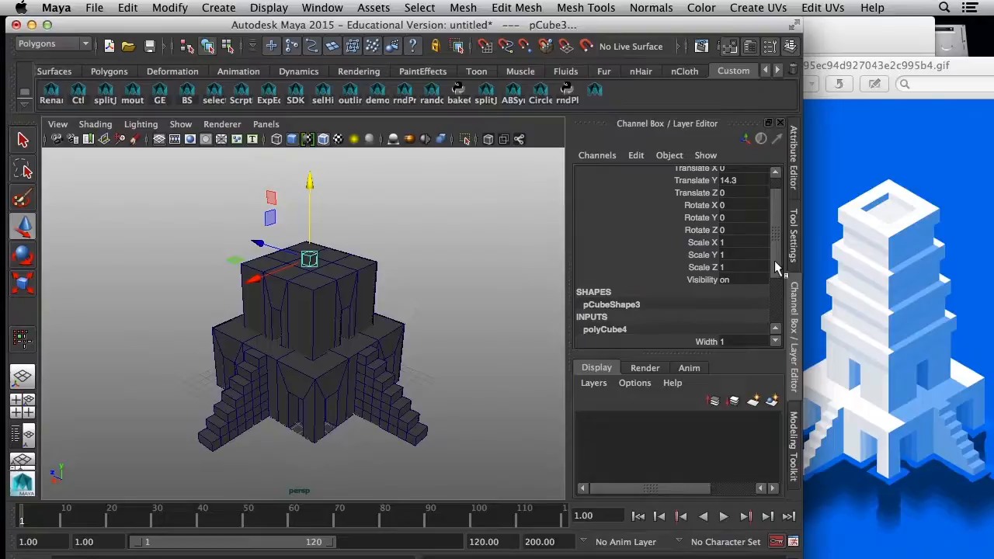
scroll(696, 330, "down", 3)
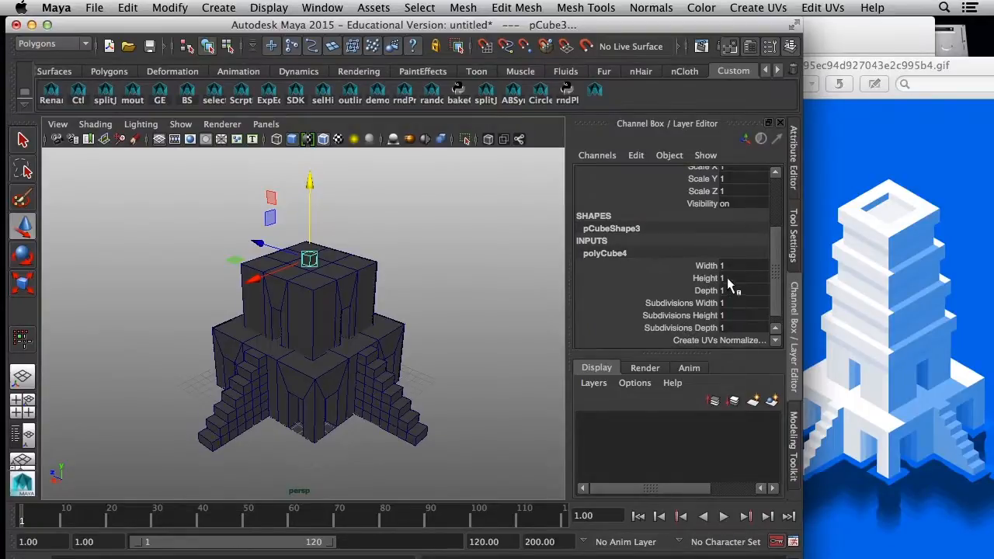
key("Return")
left_click(738, 266)
left_click(730, 290)
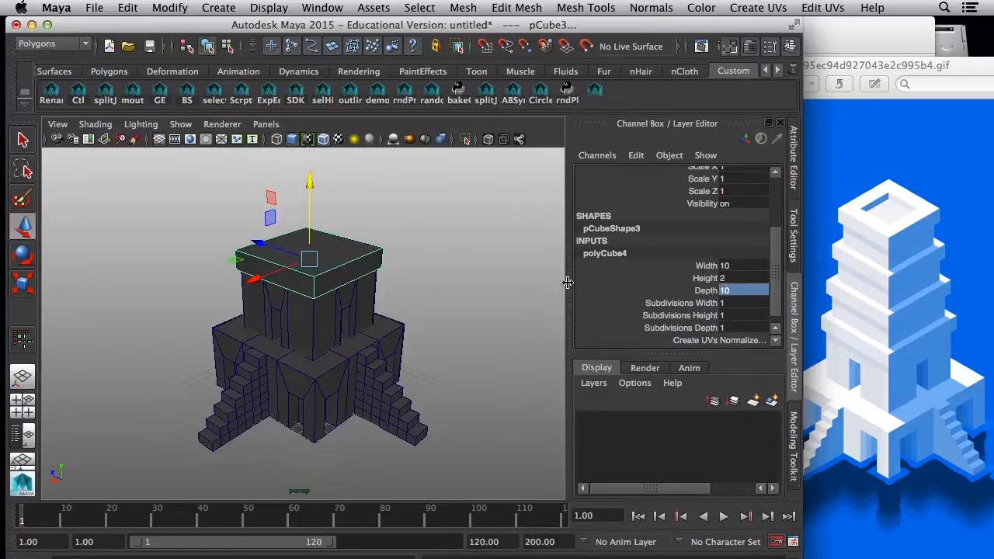
- Scale the roof slab to about 1.054 in X and Z and 0.719 in Y, and raise it to a Translate Y of about 14.53
left_click_drag(450, 292, 410, 287, "alt")
key("r")
left_click_drag(311, 183, 314, 204)
left_click_drag(400, 326, 381, 310, "alt")
mouse_move(306, 185)
left_mouse_down()
mouse_move(306, 195)
mouse_move(308, 186)
left_mouse_up()
left_click_drag(308, 252, 333, 282)
key("w")
left_click_drag(326, 216, 373, 208, "alt")
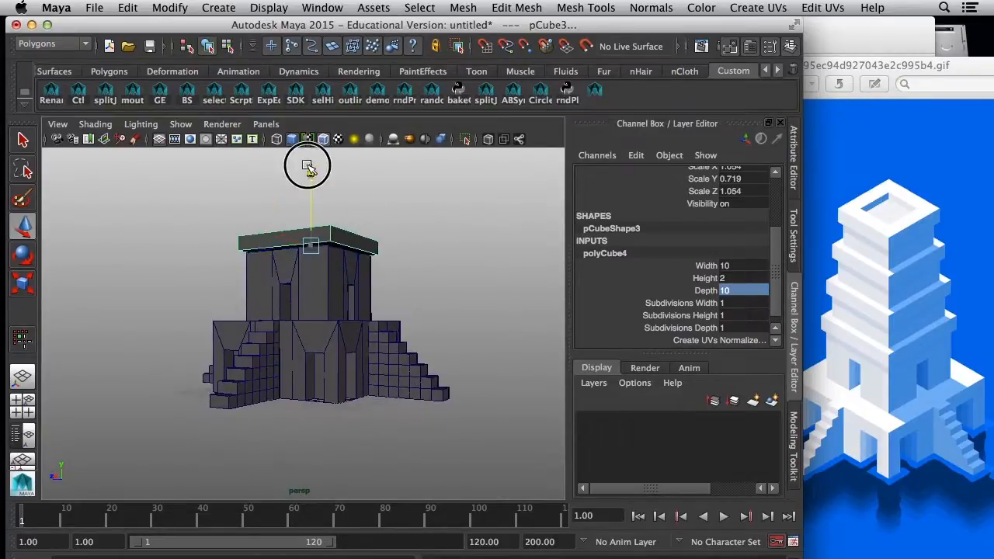
- In the side view with wireframe display, raise the slab to a Translate Y of about 14.578 so it rests on the second level's roof
left_click_drag(437, 275, 446, 335, "alt")
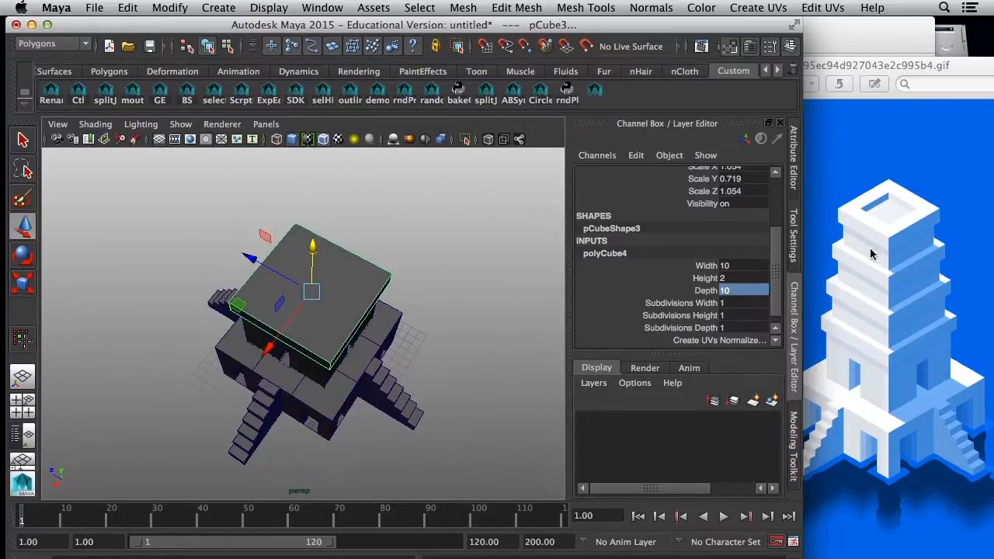
left_click_drag(337, 366, 409, 285, "alt")
middle_click_drag(407, 263, 408, 311, "alt")
left_click_drag(404, 332, 400, 396, "alt")
left_click(482, 362)
left_click(355, 329)
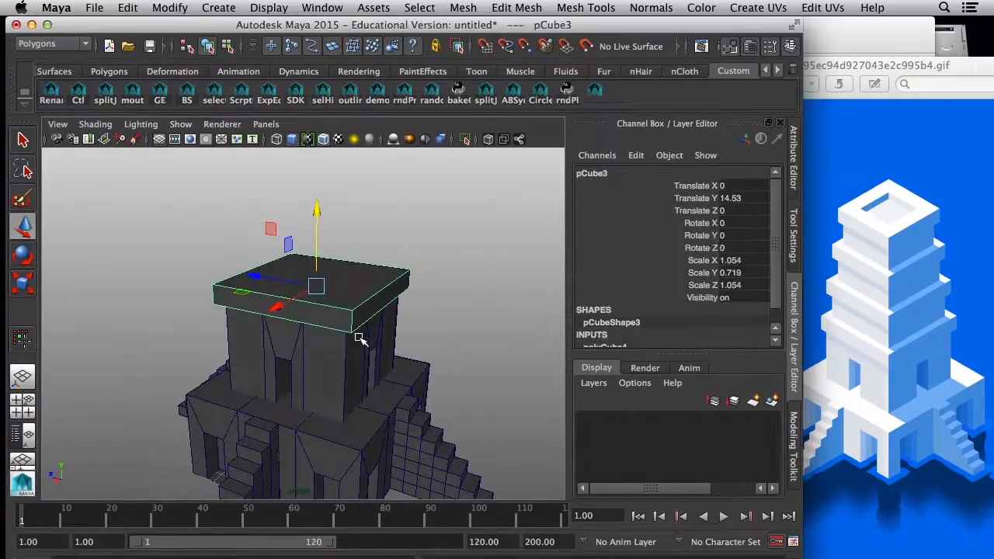
key("space")
key("space")
right_click_drag(402, 407, 246, 368, "alt")
middle_click_drag(353, 255, 368, 381, "alt")
right_click_drag(368, 381, 330, 350, "alt")
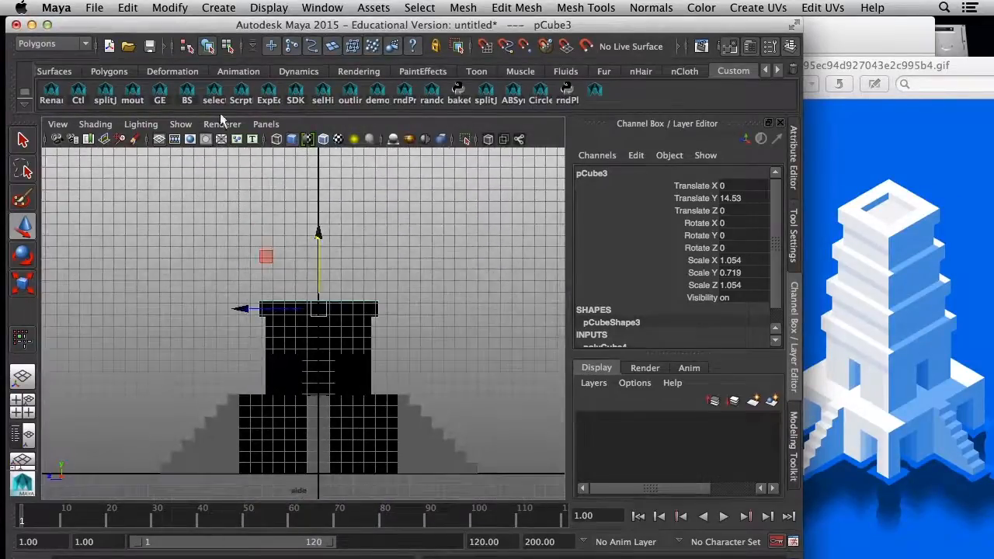
scroll(316, 249, "up", 3)
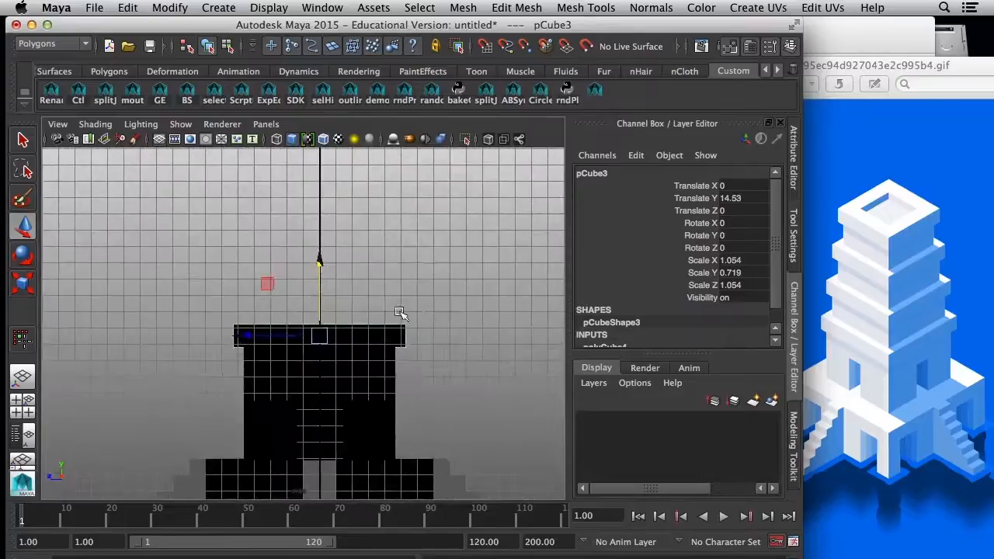
key("4")
middle_click_drag(282, 282, 286, 252, "alt")
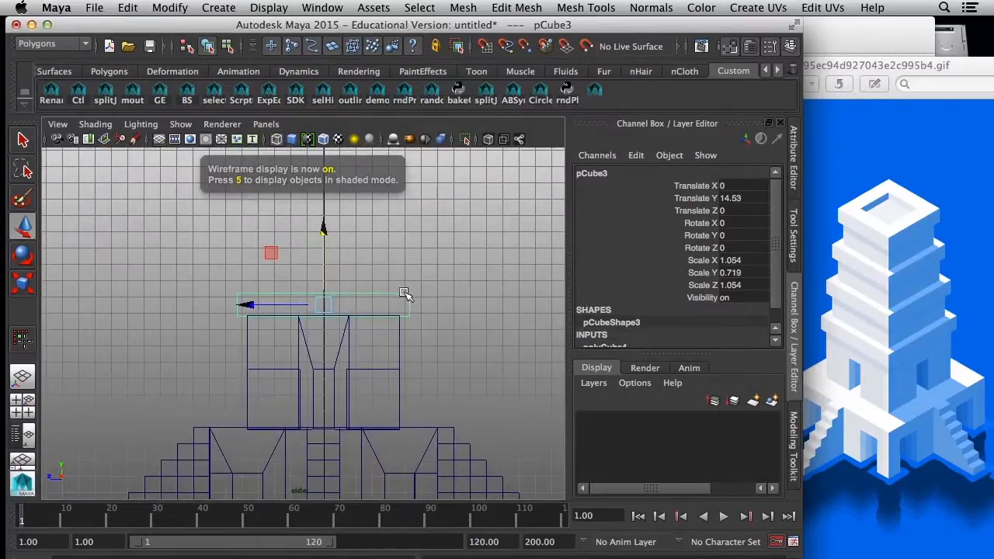
left_click_drag(321, 228, 323, 226)
middle_click_drag(437, 286, 433, 332, "alt")
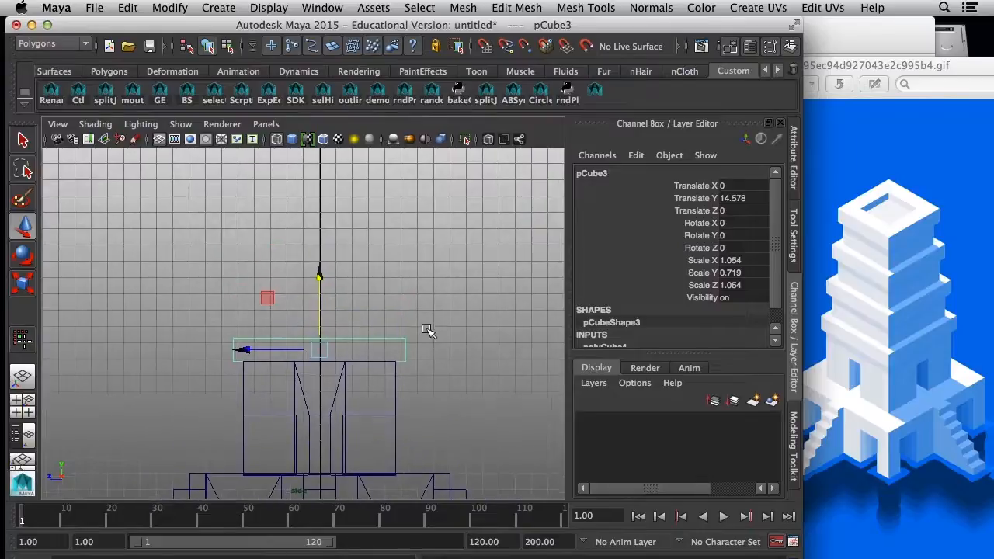
- Duplicate the roof slab and raise the copy to a Translate Y of about 19.721
key("ctrl+d")
left_click_drag(324, 273, 319, 189)
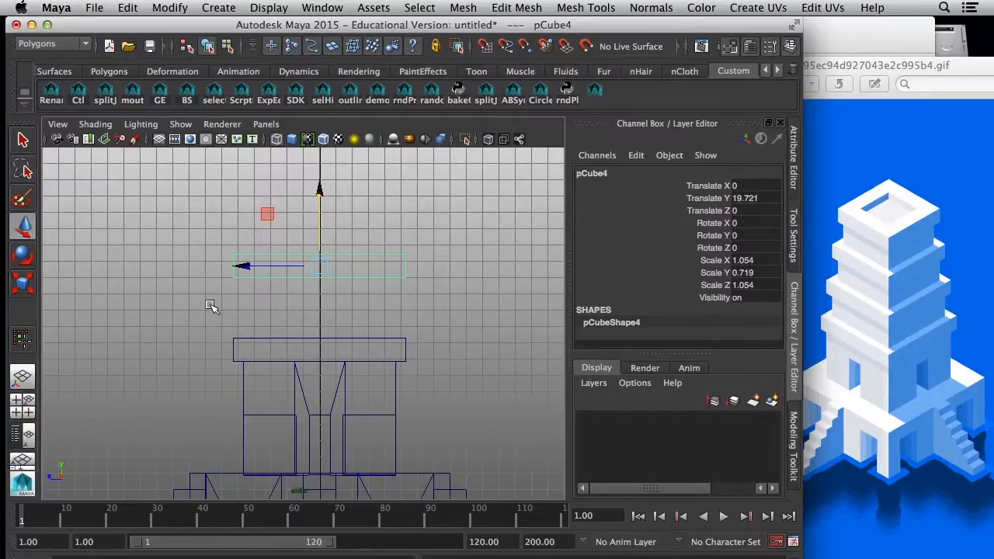
- Try a Scale X and Scale Z of 1 on the duplicated slab
double_click(767, 264)
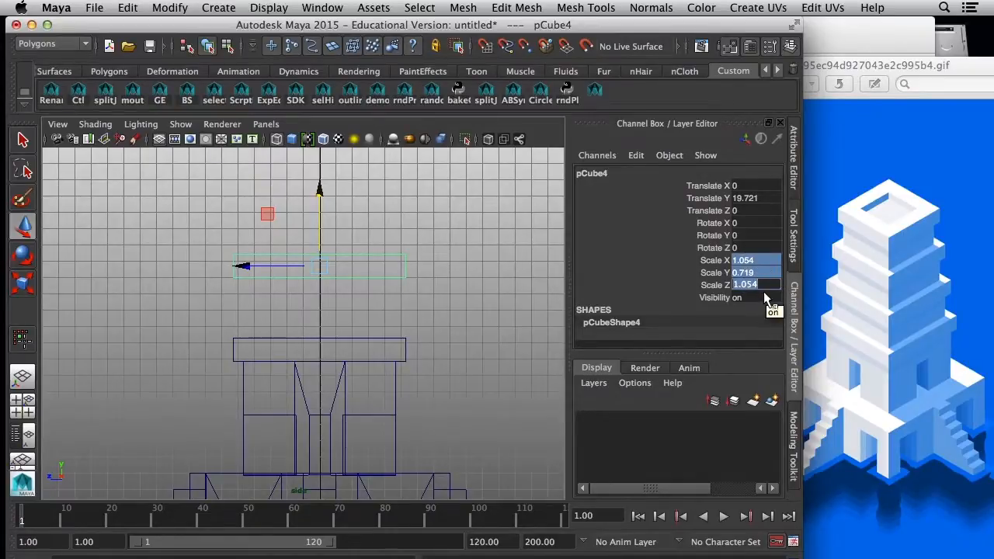
key("Return")
key("ctrl+z")
double_click(766, 261)
type("1")
key("Return")
double_click(758, 286)
type("1")
key("Return")
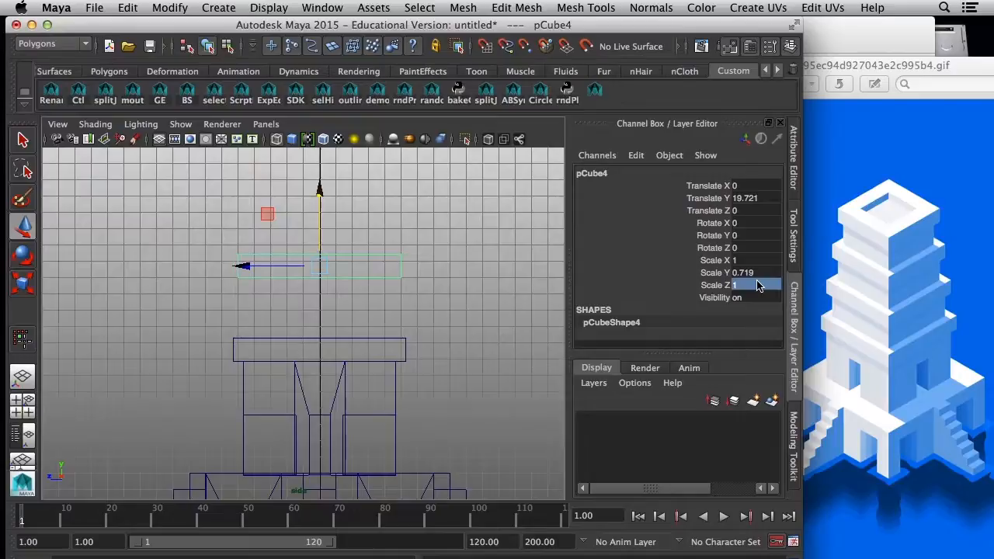
- Set the duplicated slab's Scale X and Scale Z to 0.9 and clear the selection
double_click(750, 262)
type(".9")
key("Return")
double_click(747, 285)
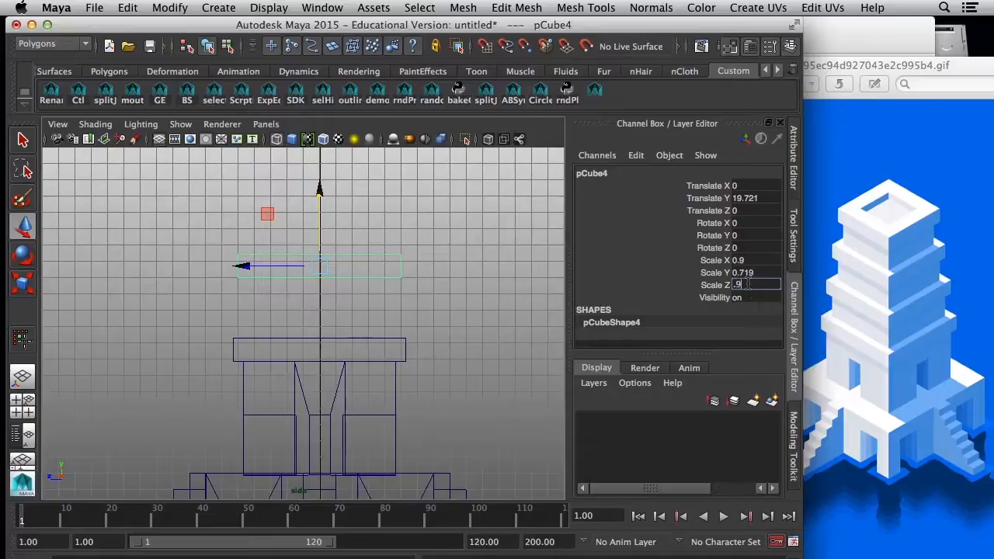
left_click(353, 282)
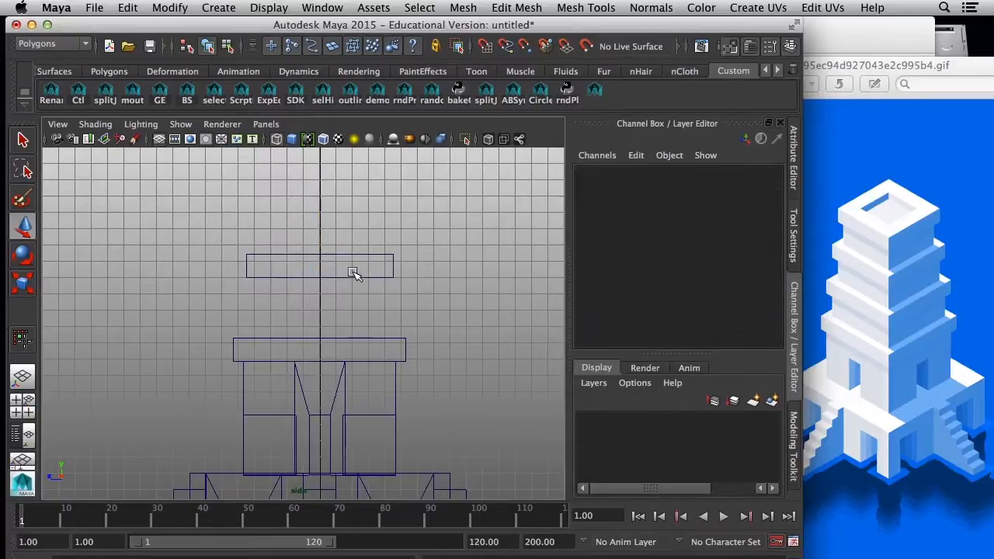
- Duplicate the 0.9-scaled slab twice, raising the copies to a Translate Y of about 24.768 and 29.768
left_click(361, 270)
middle_click_drag(373, 295, 374, 342, "alt")
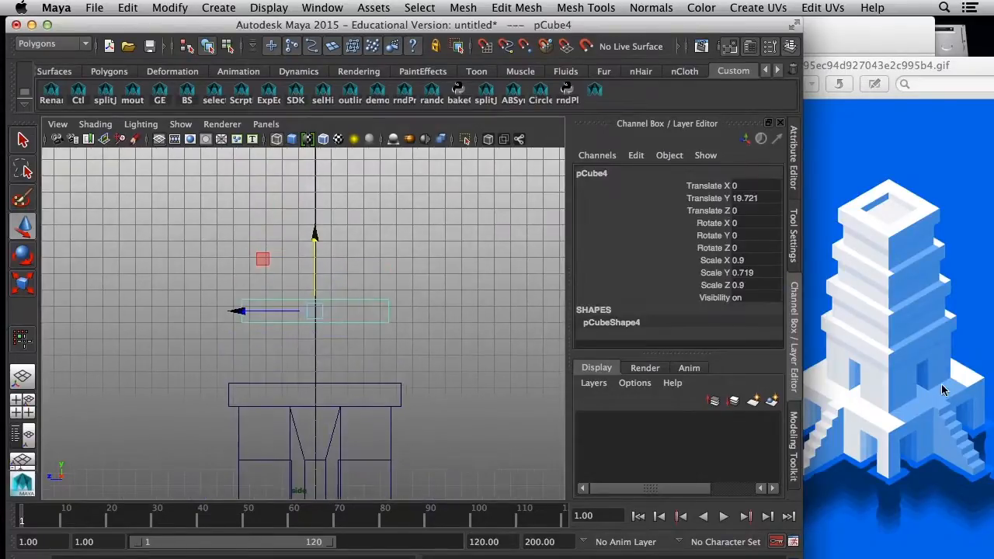
middle_click_drag(536, 309, 512, 366, "alt")
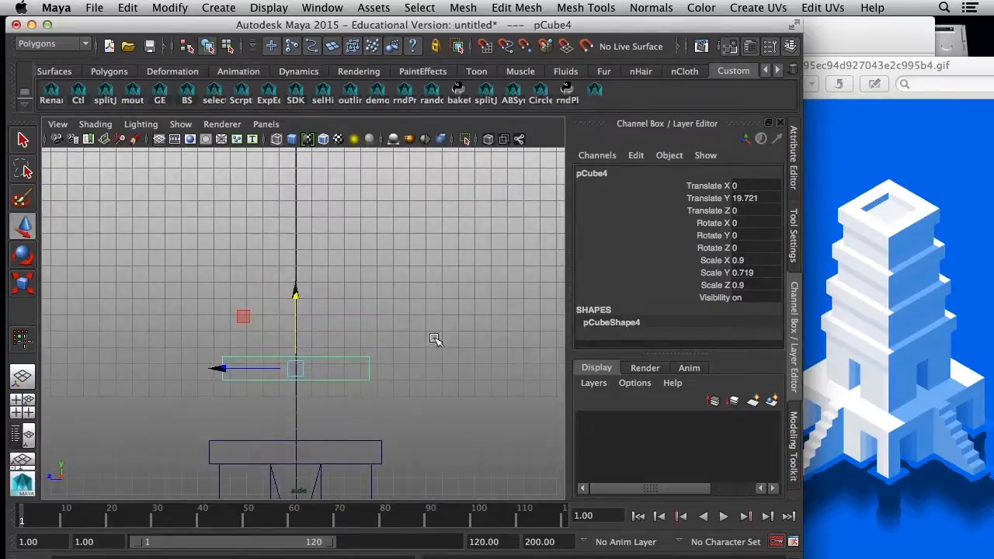
key("ctrl+d")
left_click_drag(296, 290, 311, 212)
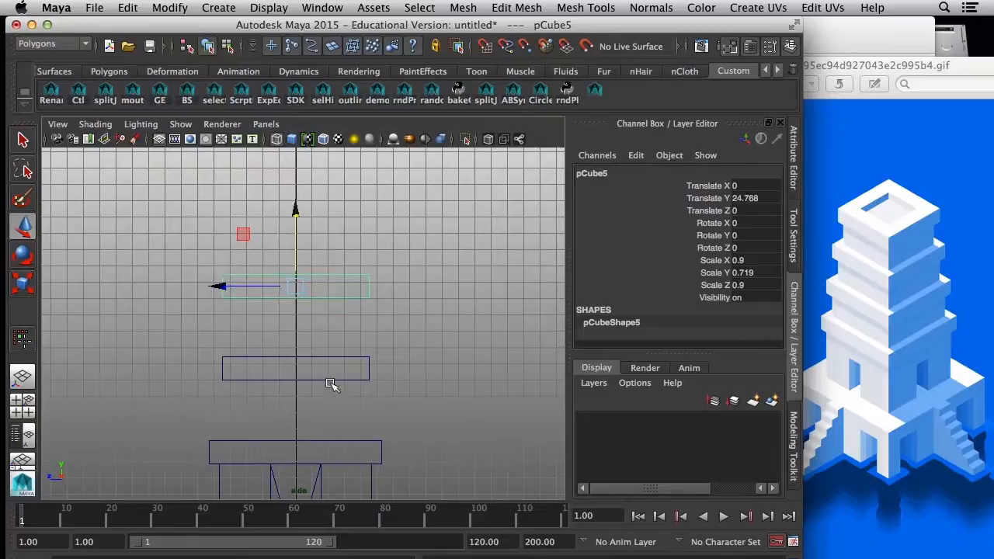
key("ctrl+d")
left_click_drag(295, 215, 306, 132)
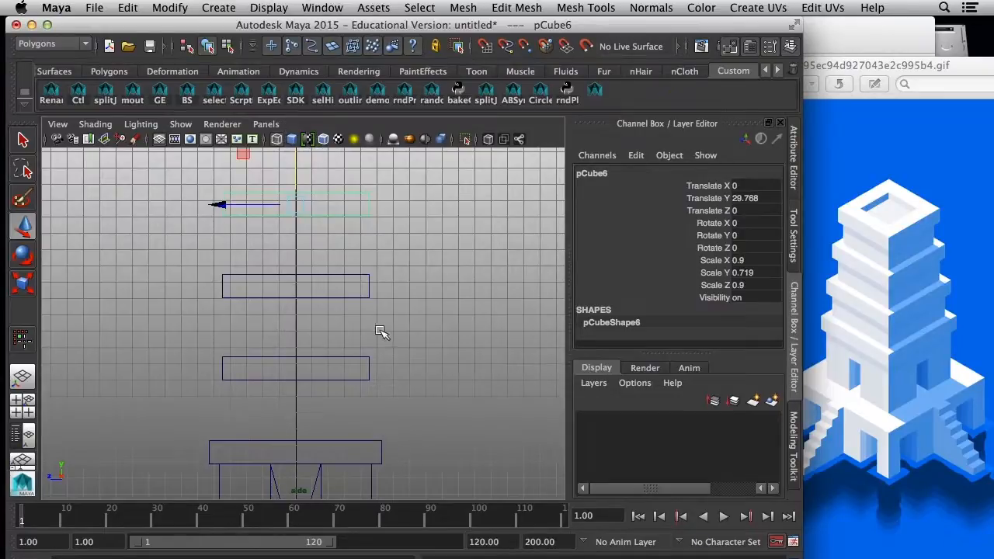
- Try a Scale X and Scale Z of 0.7 on the third slab from the bottom
left_click(368, 284)
double_click(753, 260)
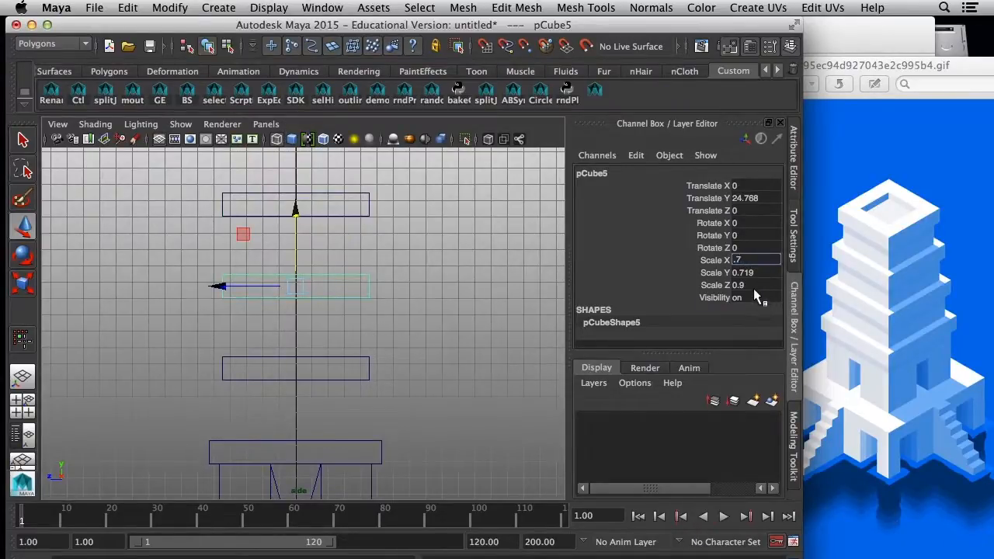
key("Return")
left_click(362, 206)
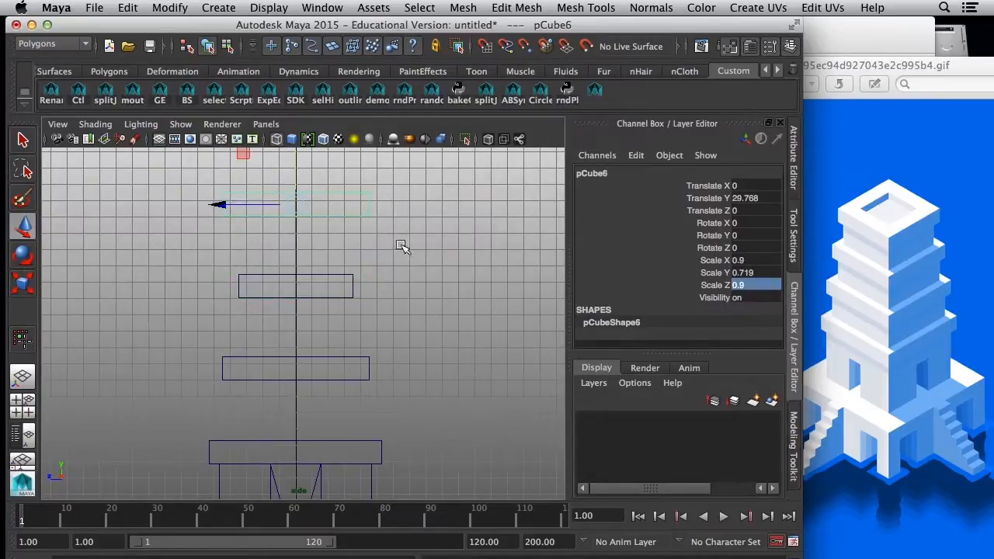
left_click(316, 266)
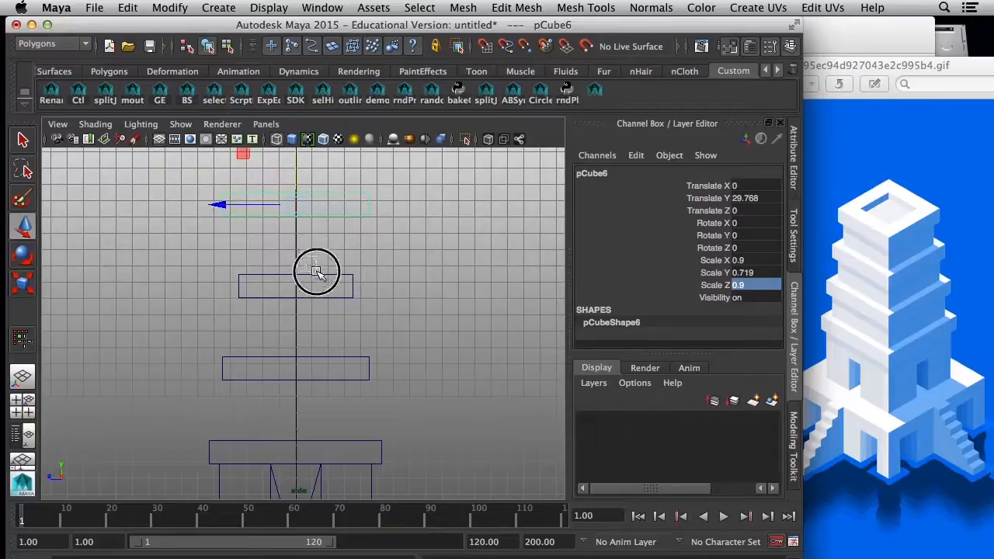
- Set the third slab's Scale X and Scale Z to 0.75
left_click(335, 275)
double_click(743, 260)
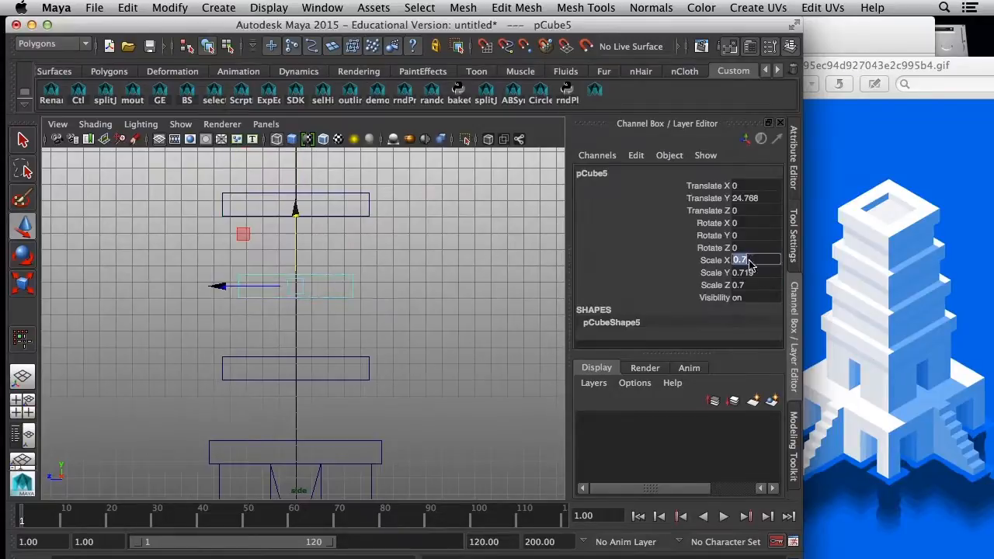
type(".")
key("Return")
double_click(747, 285)
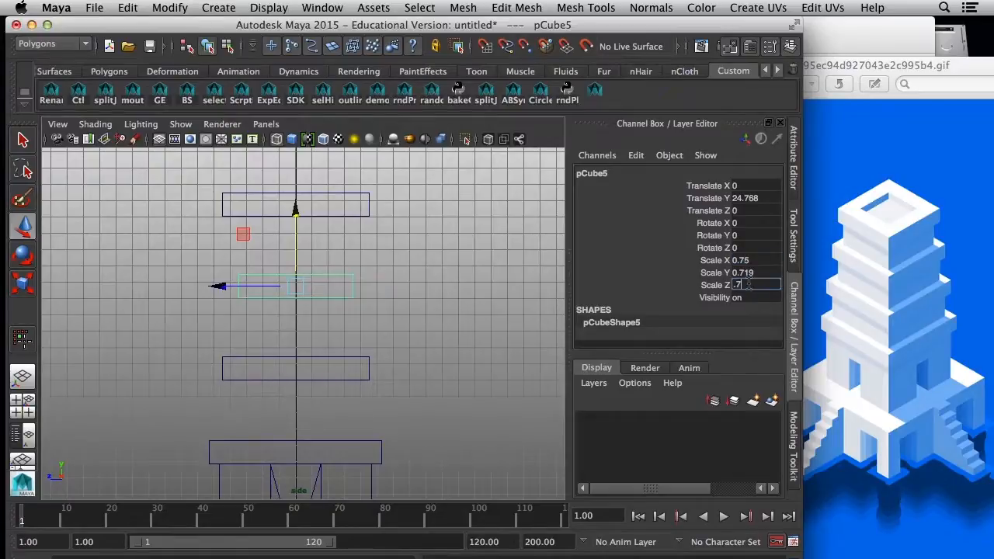
key("Return")
- Set the topmost slab's Scale X and Scale Z to 0.6 and clear the selection
left_click(357, 215)
left_click(747, 261)
double_click(747, 261)
type(".6")
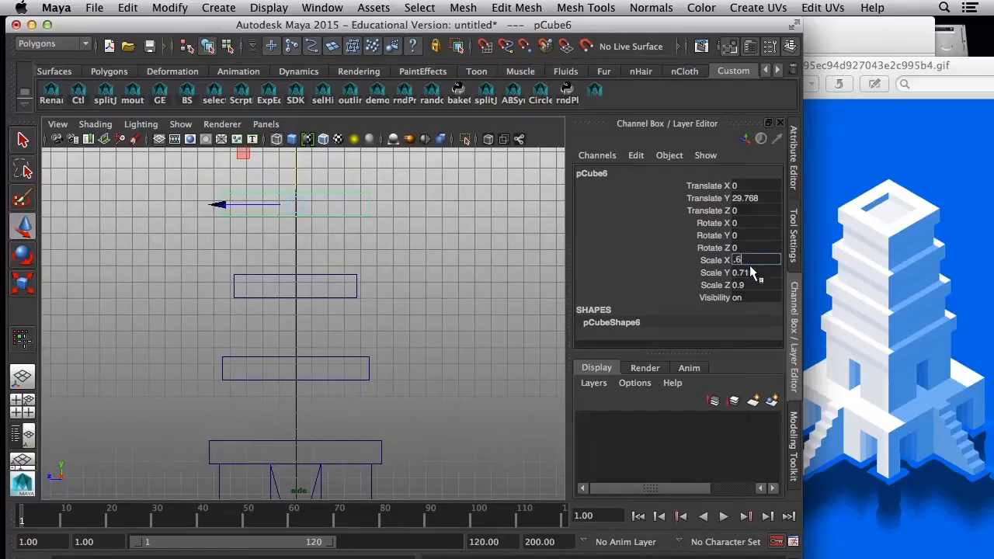
key("Return")
left_click(748, 284)
type(".6")
key("Return")
left_click(467, 362)
- Back in the perspective view, duplicate the second slab and lower the copy between the first two slabs, at a Translate Y of about 17.049
key("space")
left_click(454, 277)
left_click_drag(454, 277, 441, 290, "alt")
right_click_drag(458, 246, 365, 215, "alt")
middle_click_drag(366, 215, 390, 246, "alt")
left_click_drag(391, 247, 394, 234, "alt")
key("space")
mouse_move(340, 351)
left_mouse_down("alt")
mouse_move(355, 328)
mouse_move(346, 362)
mouse_move(386, 393)
mouse_move(324, 355)
left_mouse_up("alt")
left_click(337, 348)
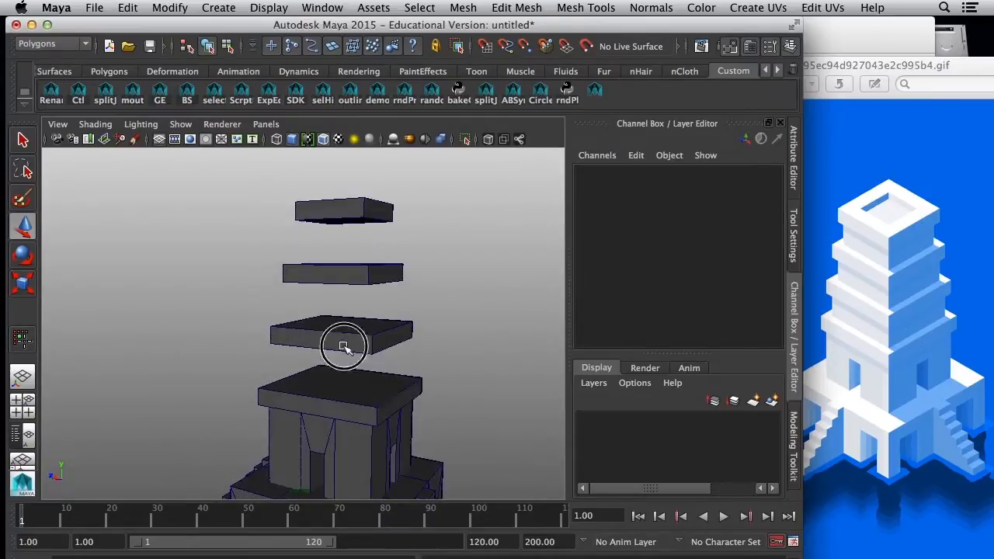
key("ctrl+d")
left_click_drag(346, 264, 347, 303)
- Scale the lowered copy to about 0.74 in X and Z and 1.925 in Y to form a wall block between the two slabs
key("r")
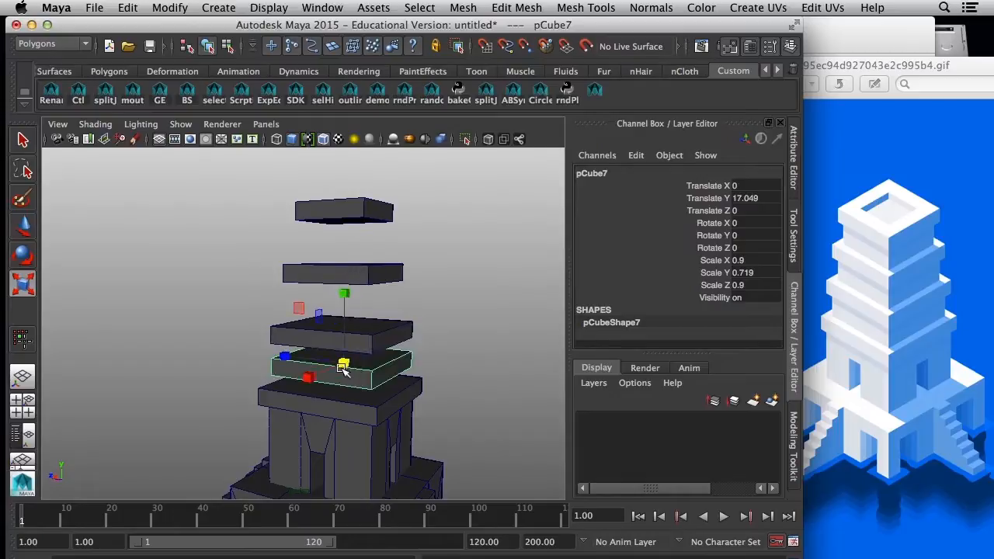
left_click_drag(342, 366, 330, 371)
left_click_drag(346, 300, 336, 132)
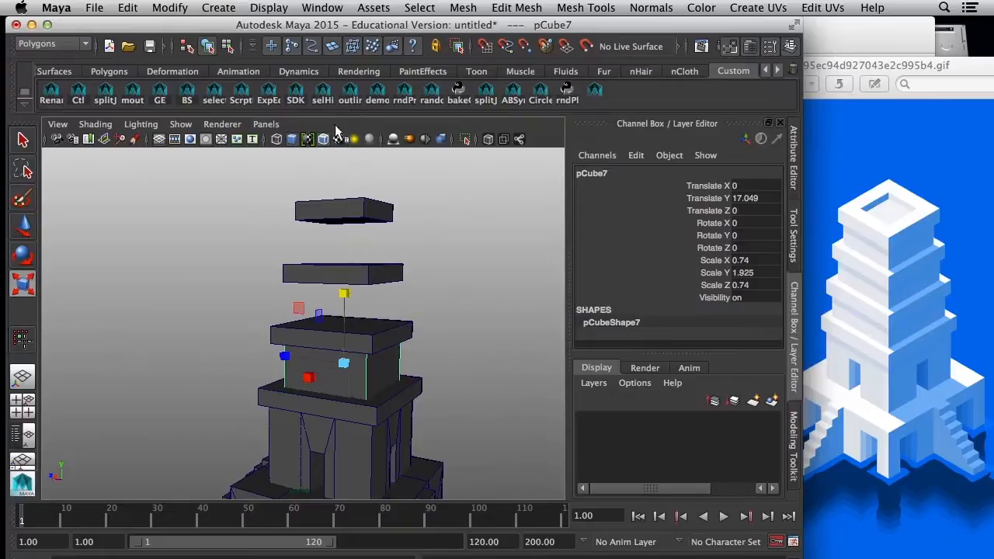
- Duplicate the wall block, raise the copy under the third slab at a Translate Y of about 22.264, and scale it narrower to fit
left_click(464, 357)
left_click(351, 385)
key("w")
left_click_drag(344, 359, 335, 221)
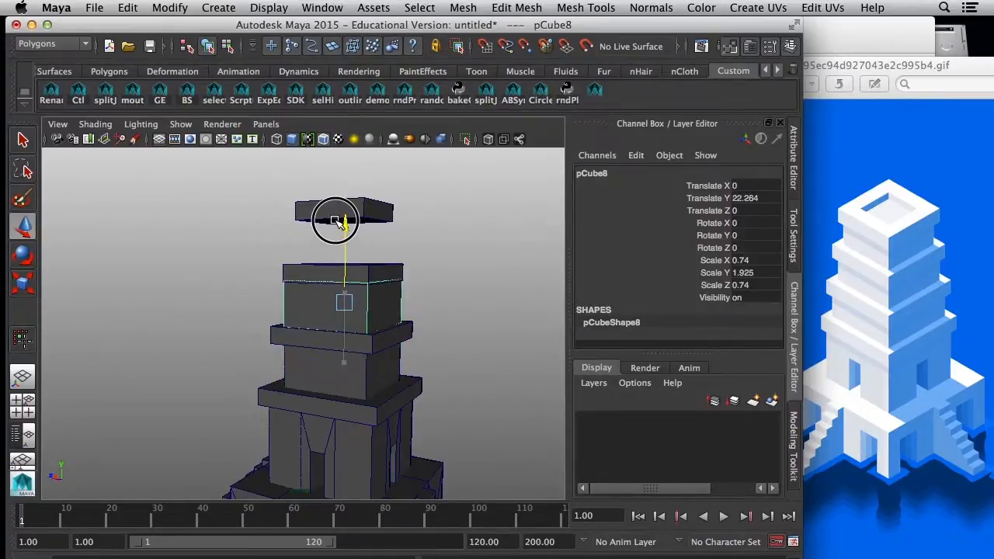
key("r")
mouse_move(347, 304)
left_mouse_down()
mouse_move(331, 297)
mouse_move(339, 299)
left_mouse_up()
- Create another wall block between the third and topmost slabs and scale it down to about 0.465 in X and Z
left_click_drag(345, 232, 340, 161)
key("w")
key("r")
left_click_drag(346, 249, 326, 247)
left_click(345, 172)
left_click_drag(344, 171, 349, 143)
left_click_drag(345, 244, 349, 245)
- Lower the topmost slab onto the uppermost wall block, at a Translate Y of about 28.752
left_click(420, 250)
left_click_drag(447, 311, 390, 248, "alt")
left_click(353, 237)
left_click_drag(349, 179, 371, 318)
key("w")
left_click_drag(347, 185, 349, 167)
left_click(367, 227)
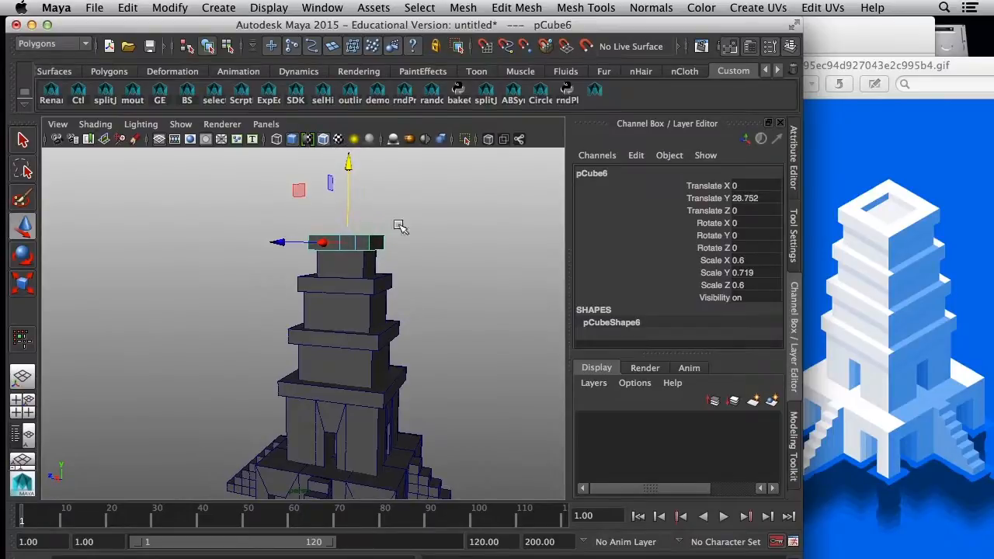
- Adjust the scale of the wall block below the third slab, and lower the uppermost tiers together so the top wall block sits at Translate Y 25.938
left_click(361, 318)
key("r")
left_click_drag(347, 237, 348, 239)
key("w")
left_click_drag(416, 221, 365, 281)
left_click_drag(347, 188, 371, 207)
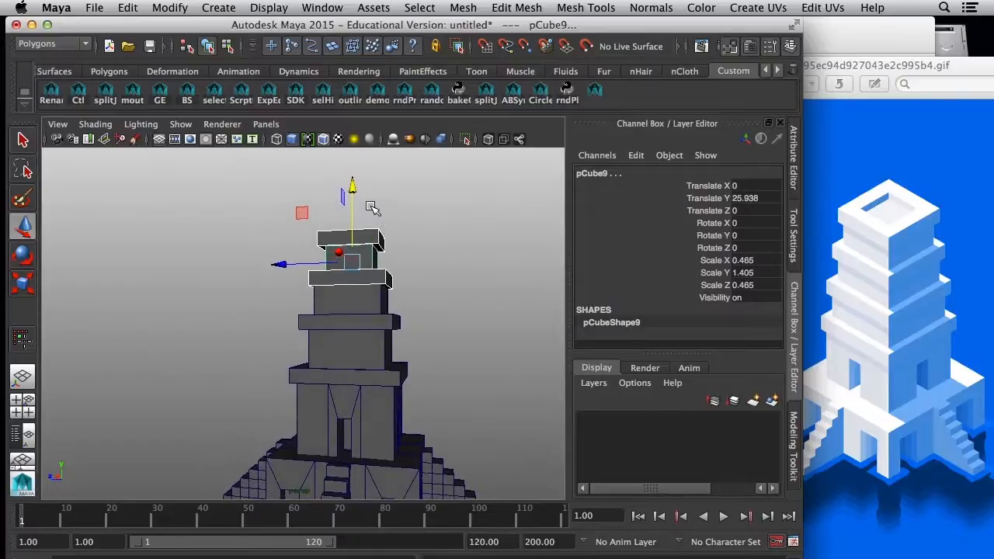
- Extrude the top face of the topmost slab inward with an Offset of about 130 and no Local Z depth
left_click(435, 268)
left_click_drag(445, 280, 326, 275, "alt")
right_click(330, 278)
left_click(328, 299)
left_click(328, 275)
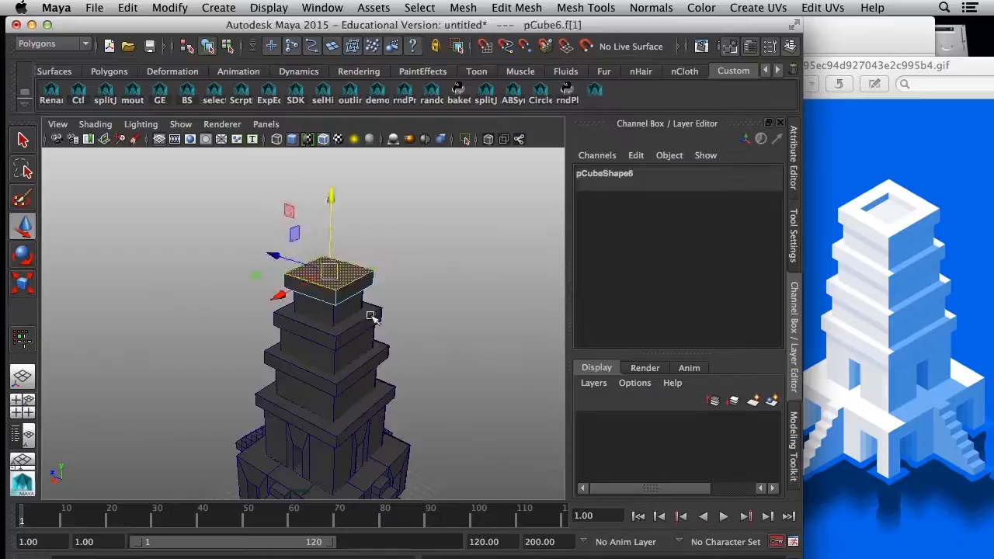
left_click(793, 447)
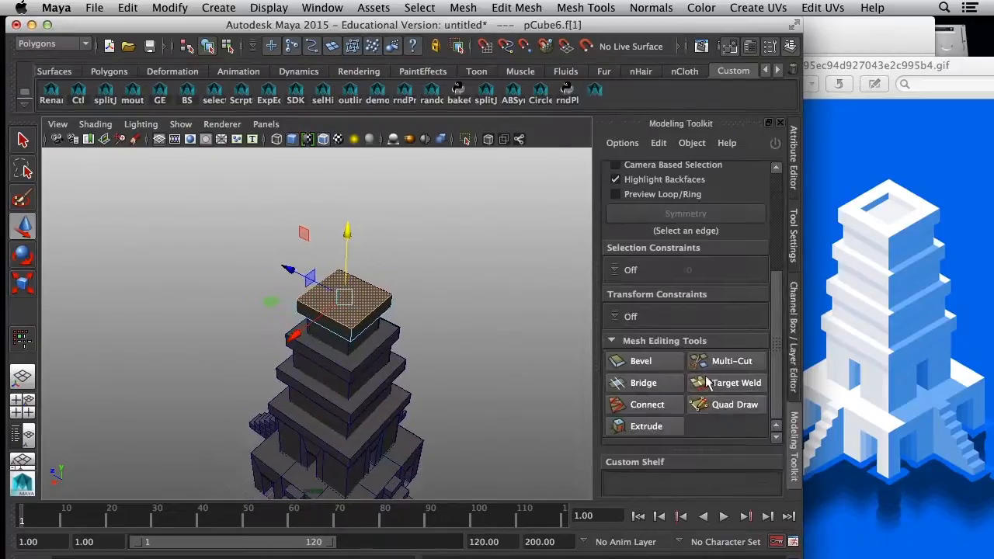
left_click(645, 426)
left_click_drag(772, 347, 771, 397)
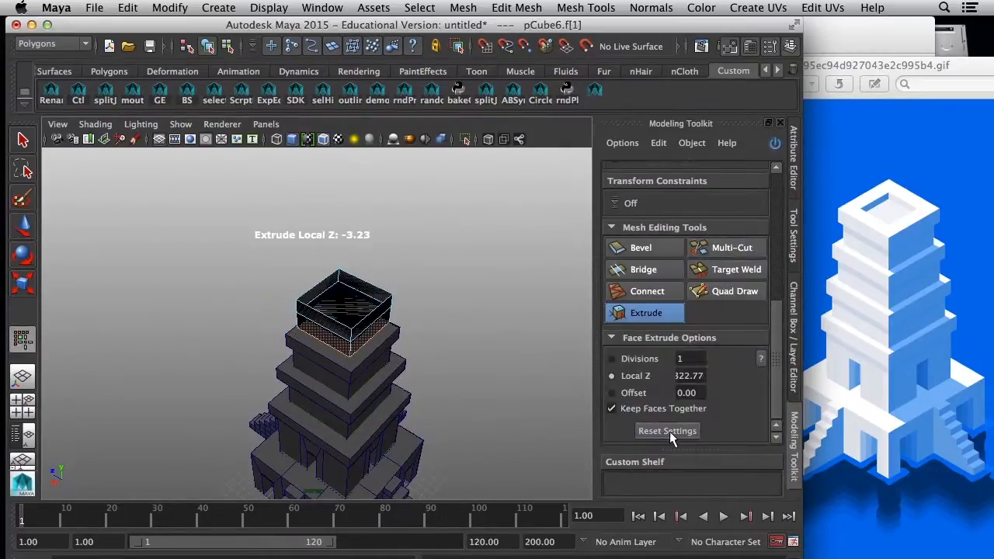
left_click(667, 430)
left_click(638, 394)
middle_click_drag(485, 354, 678, 354)
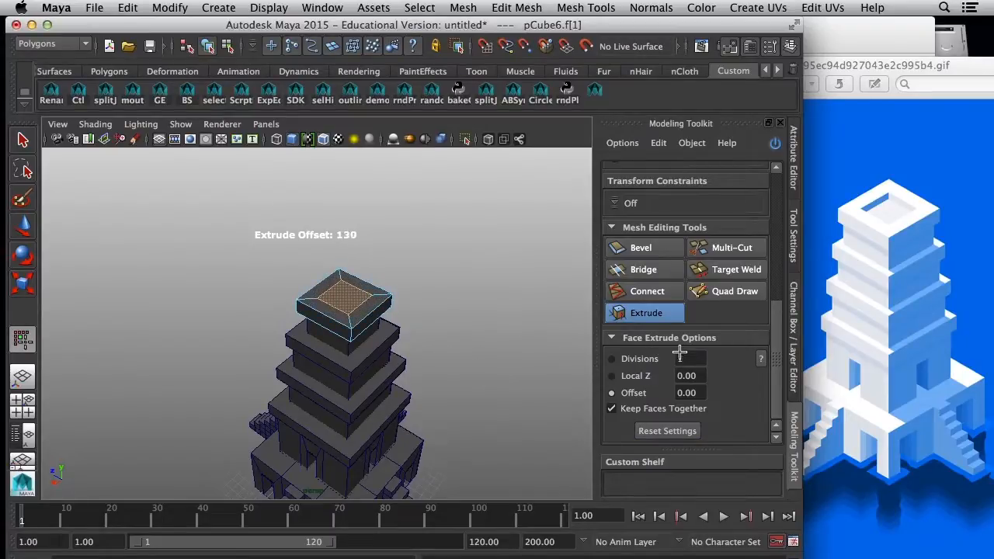
left_click(455, 306)
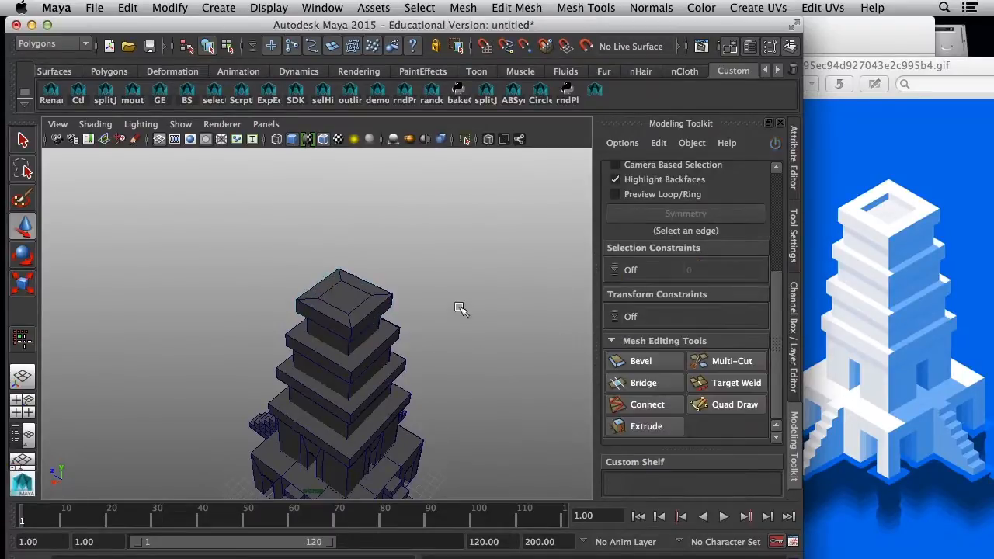
- Extrude the inset top face down by a Local Z of about -0.666 to recess the roof, and return to object mode
right_click_drag(361, 264, 365, 305)
left_click(363, 304)
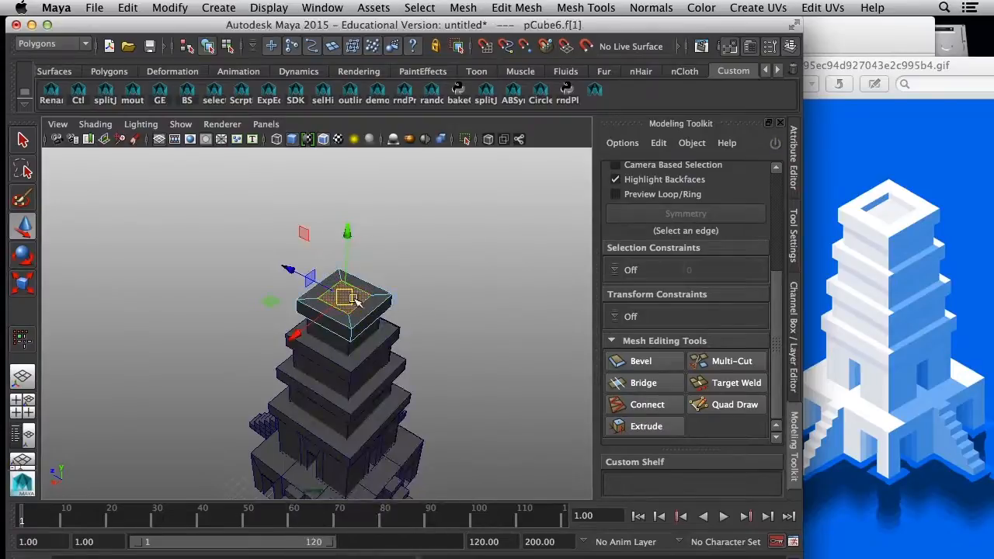
left_click(644, 429)
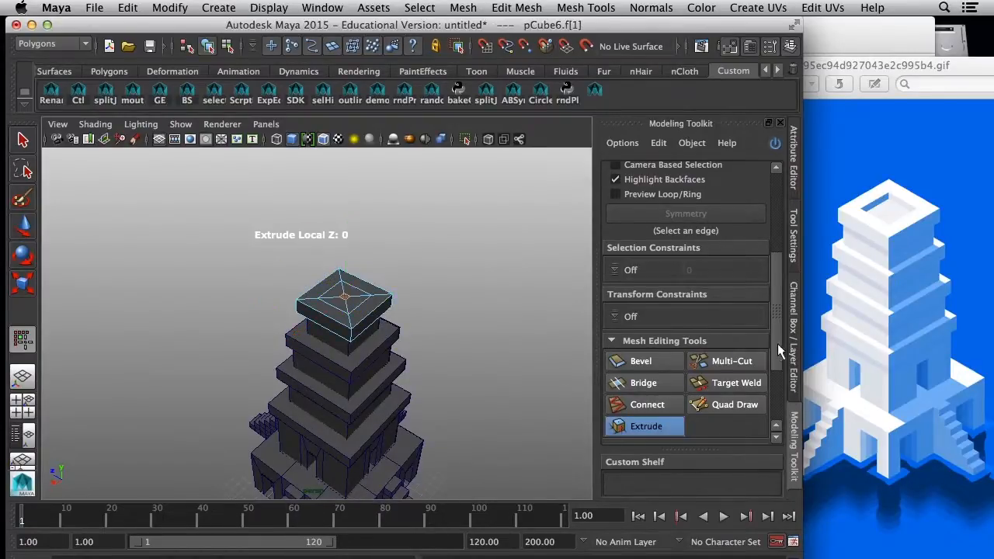
scroll(777, 344, "down", 3)
left_click(663, 436)
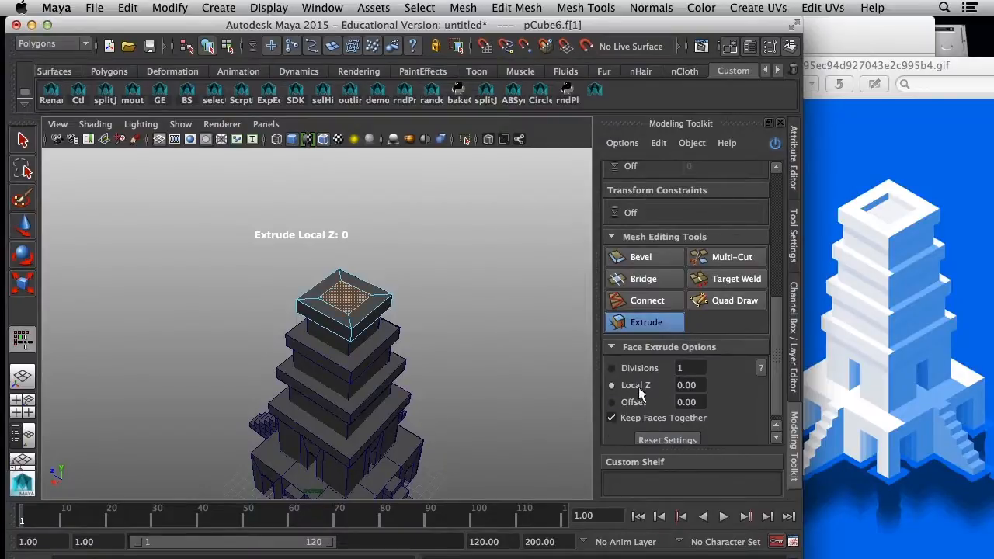
middle_click_drag(495, 392, 484, 385)
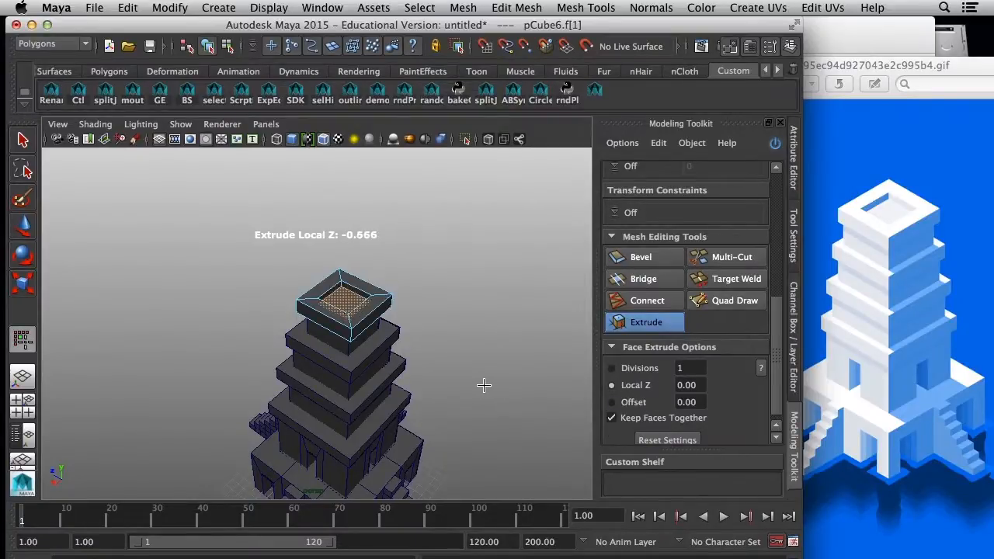
right_click_drag(373, 264, 419, 247)
left_click(417, 264)
- Select all roof slabs and the wall blocks between them, lower them slightly together onto the second level, and clear the selection
left_click_drag(431, 354, 332, 337, "alt")
right_click_drag(333, 337, 341, 346, "alt")
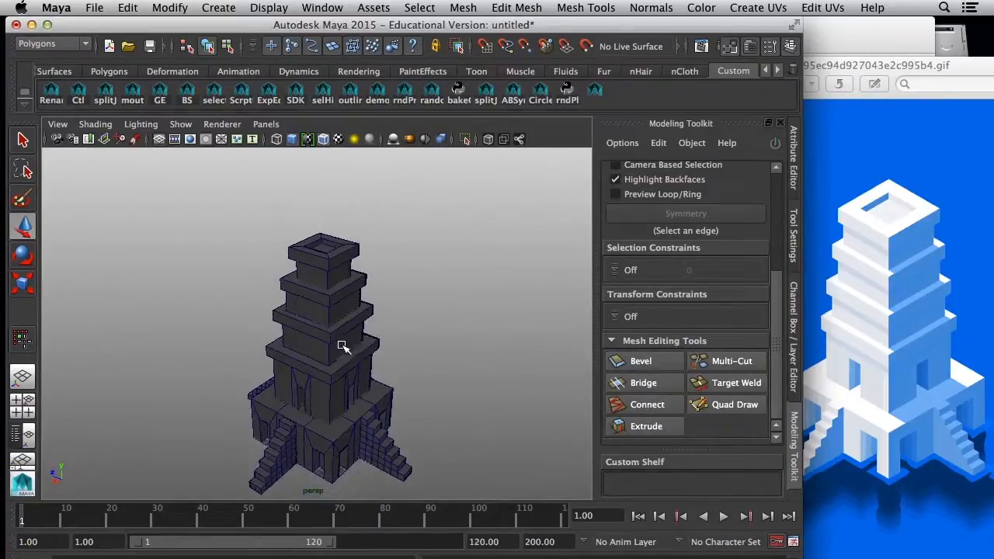
middle_click_drag(342, 346, 345, 316, "alt")
right_click_drag(345, 316, 354, 327, "alt")
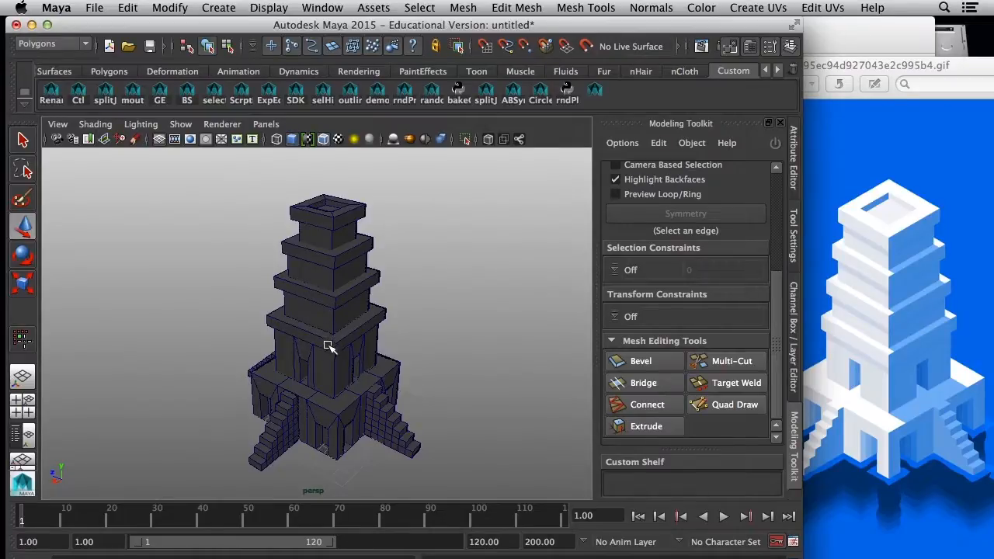
left_click(328, 346)
left_click(369, 273)
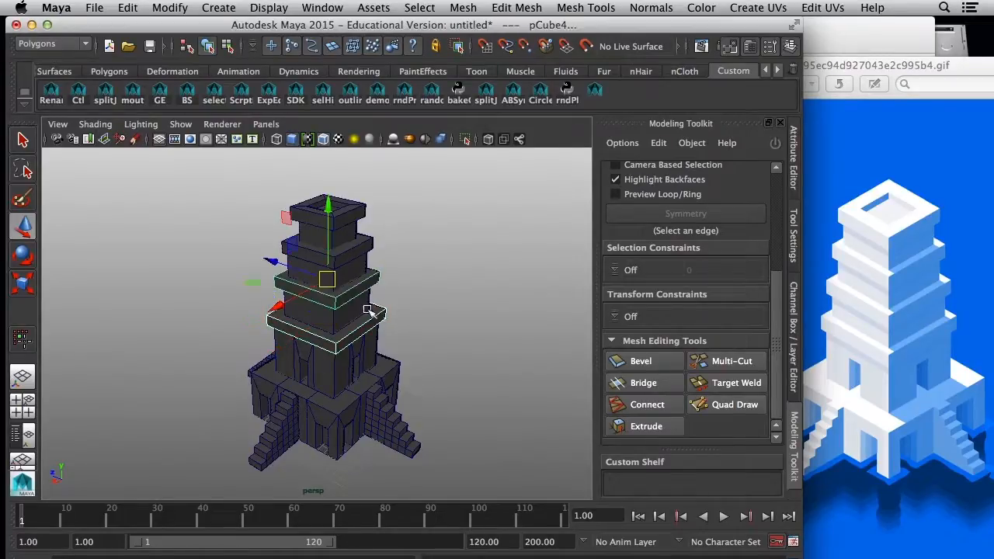
left_click_drag(399, 222, 342, 353)
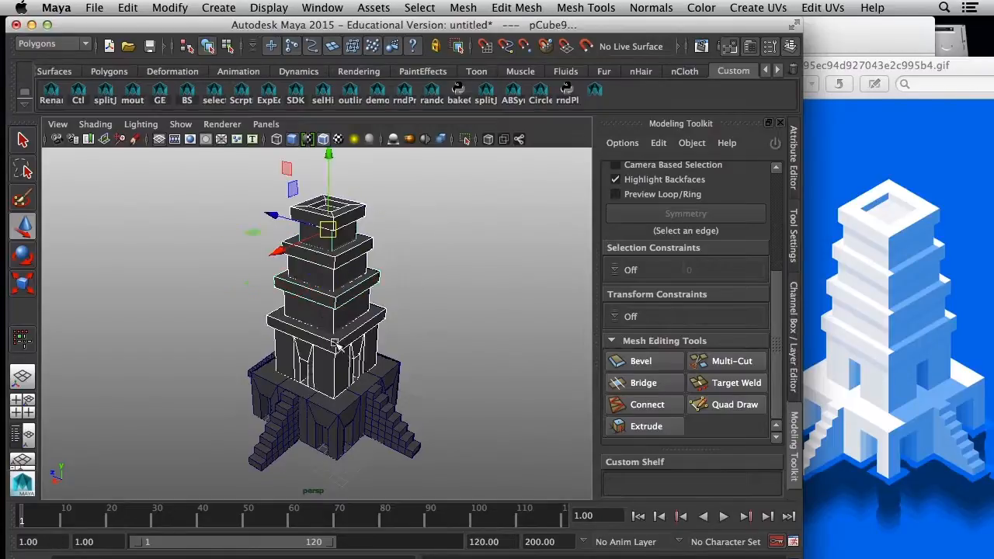
mouse_move(327, 154)
left_mouse_down()
mouse_move(327, 169)
mouse_move(326, 160)
left_mouse_up()
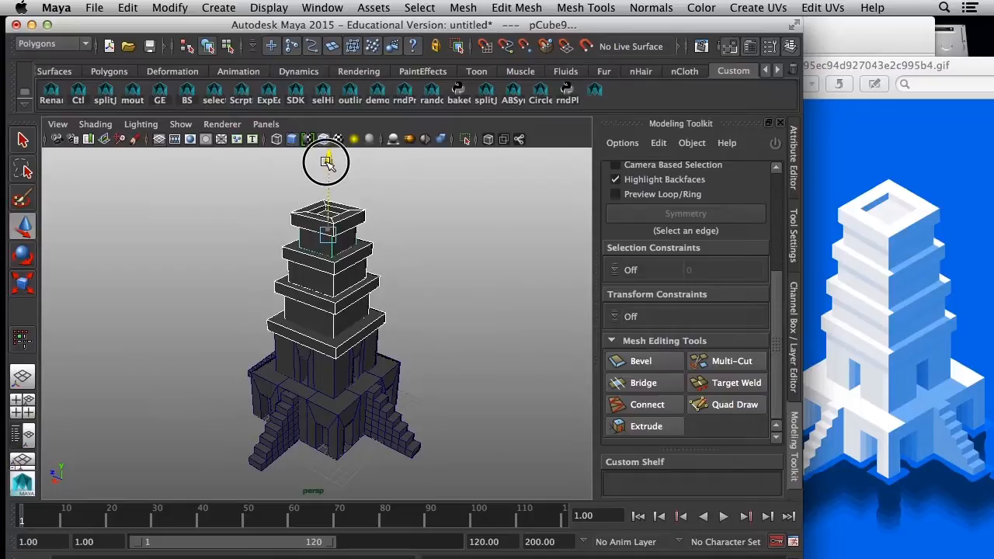
left_click(462, 326)
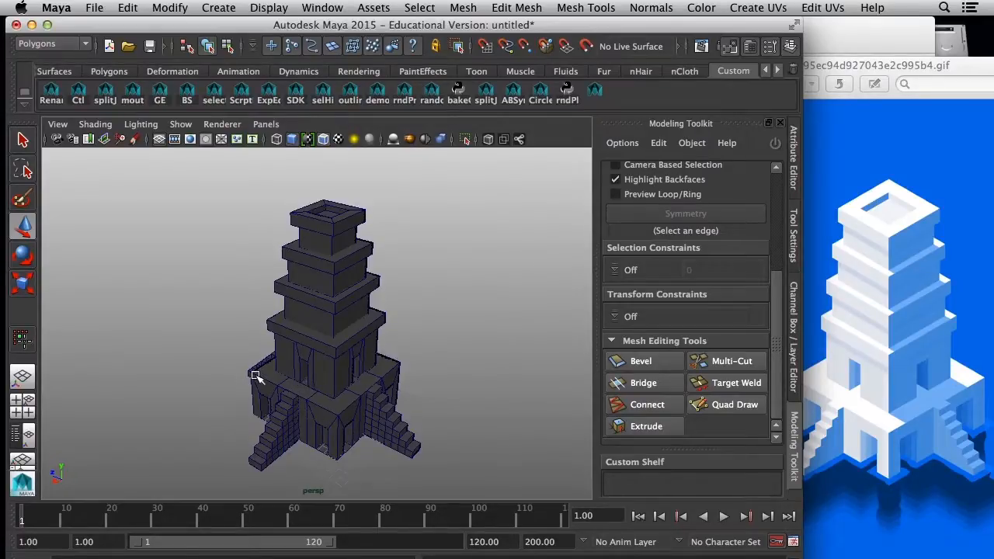
- Examine the four staircase groups, stairsg1 to stairsg4, in the Outliner, and clear the selection
left_click_drag(256, 377, 433, 428, "alt")
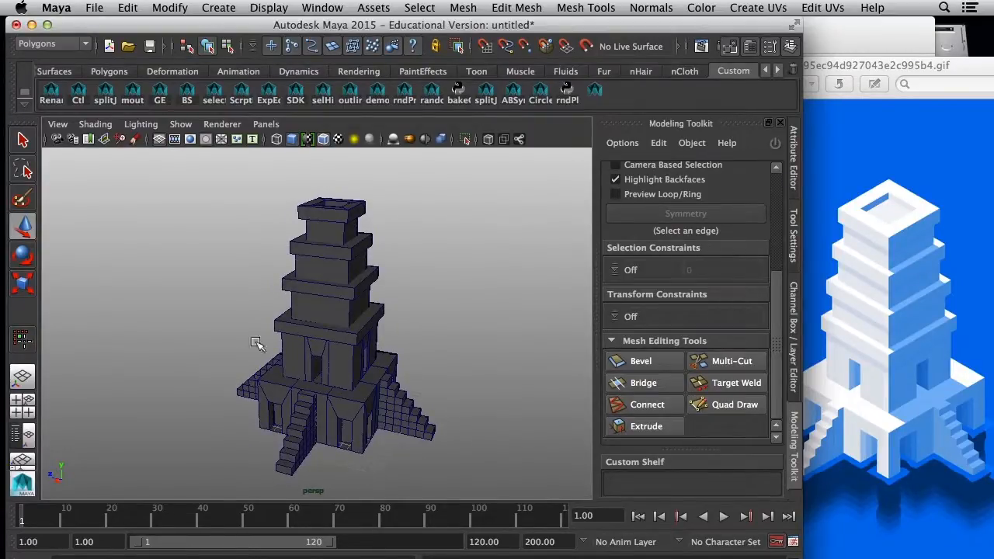
mouse_move(406, 420)
left_mouse_down("alt")
mouse_move(381, 433)
mouse_move(398, 418)
left_mouse_up("alt")
left_click(391, 420)
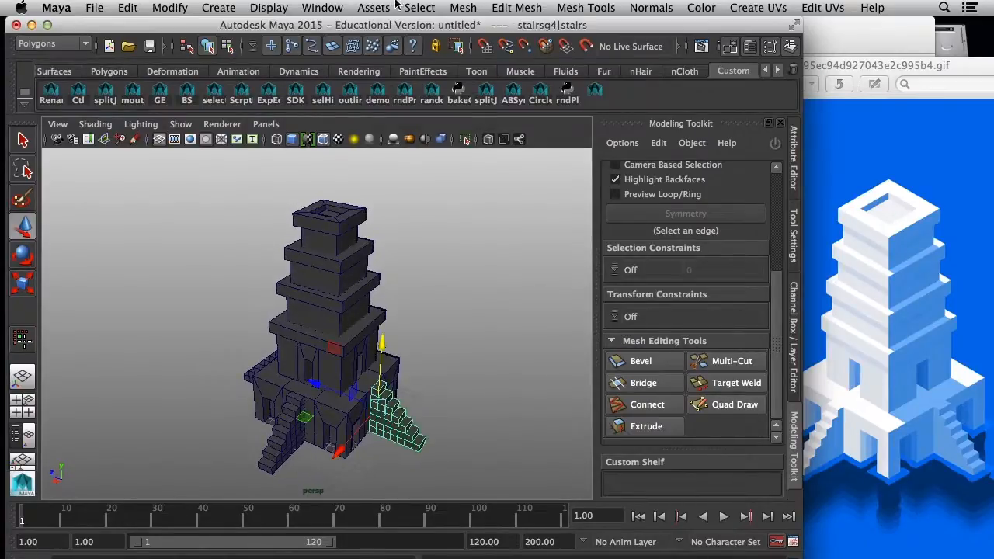
left_click(320, 8)
left_click(360, 133)
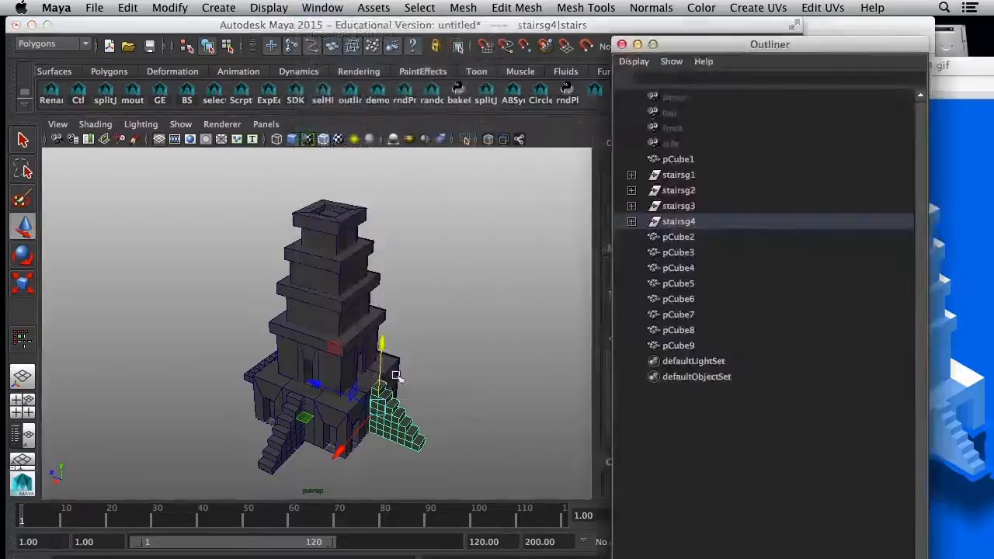
left_click(676, 175)
left_click(676, 190)
left_click(677, 206)
left_click(679, 222)
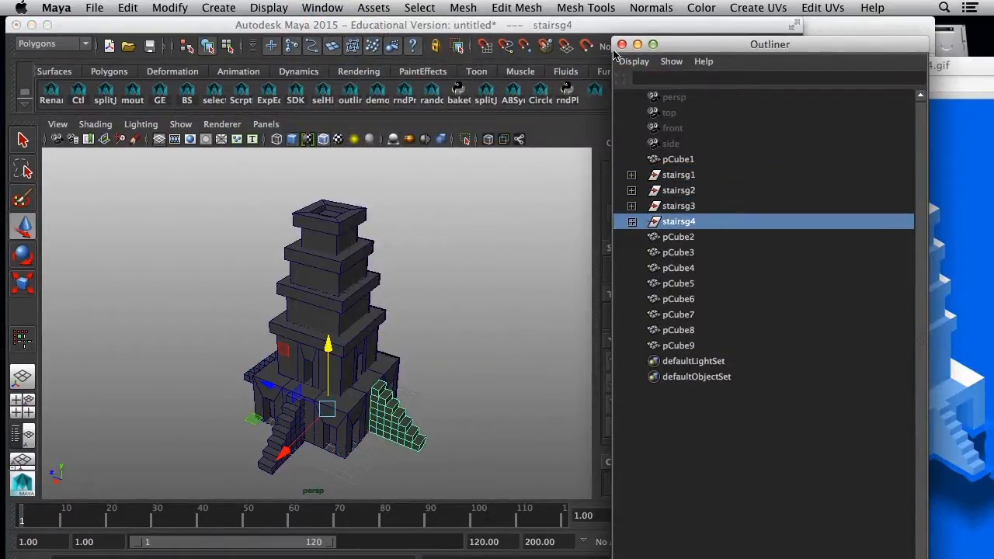
left_click_drag(686, 44, 673, 37)
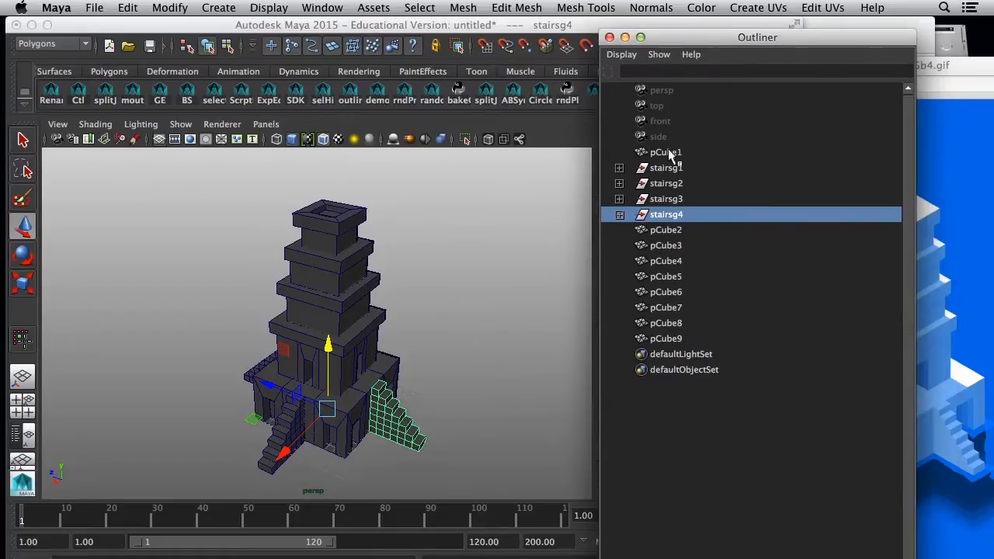
left_click(609, 38)
left_click(487, 314)
- Turn off the wireframe overlay on shaded objects and view the tower from the reference's isometric-like angle
left_click_drag(466, 356, 450, 342, "alt")
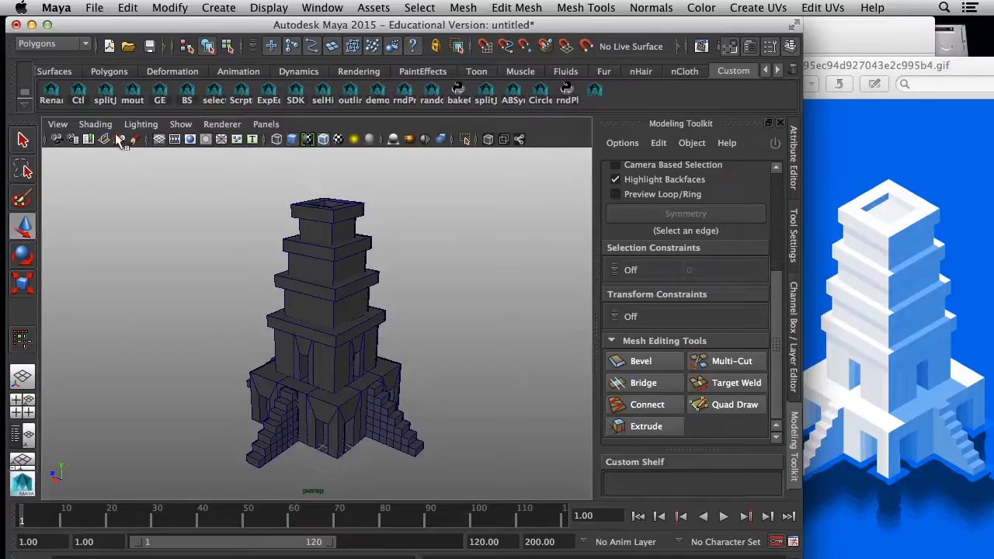
left_click(96, 124)
left_click(124, 266)
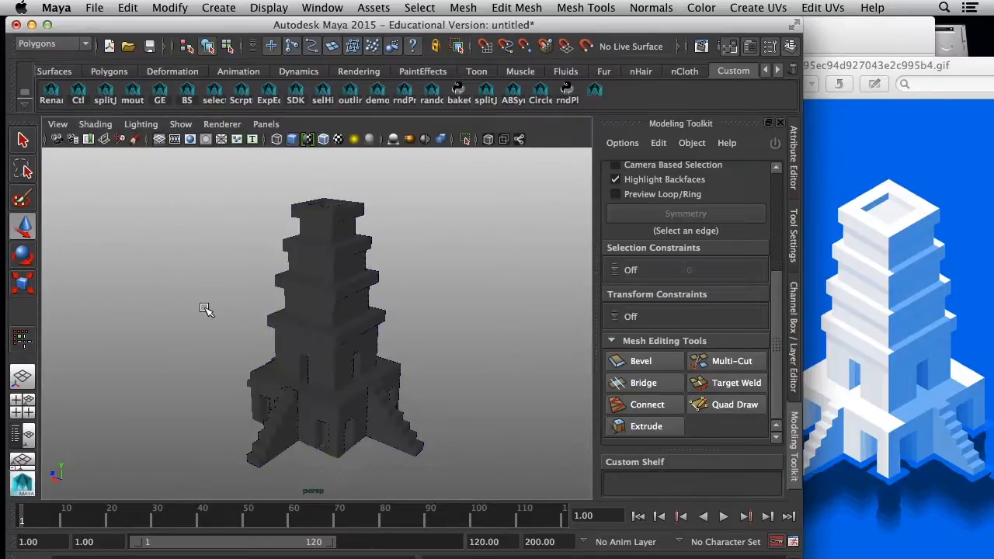
mouse_move(204, 310)
left_mouse_down("alt")
mouse_move(240, 319)
mouse_move(411, 308)
mouse_move(58, 282)
mouse_move(213, 309)
mouse_move(169, 308)
mouse_move(186, 319)
left_mouse_up("alt")
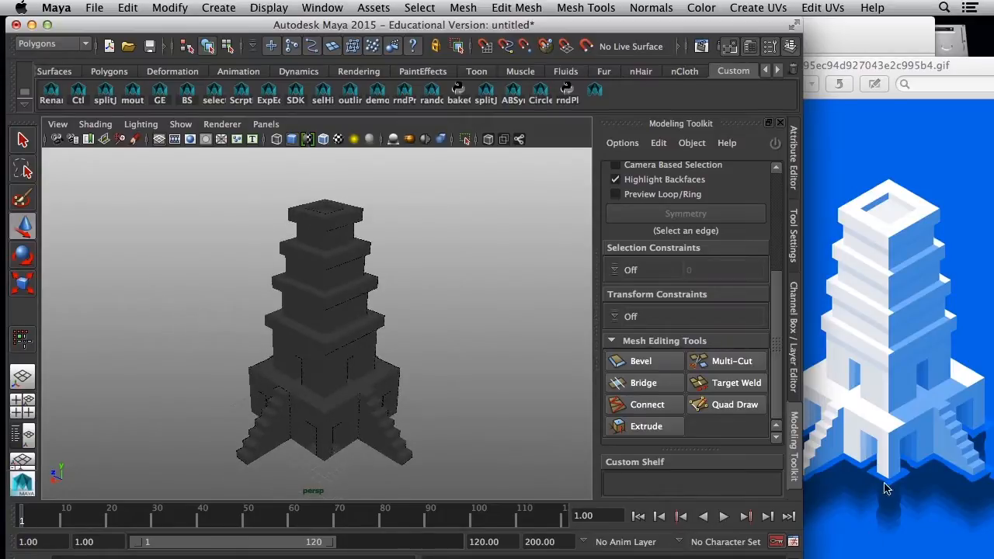
mouse_move(455, 340)
left_mouse_down("alt")
mouse_move(455, 326)
mouse_move(472, 335)
left_mouse_up("alt")
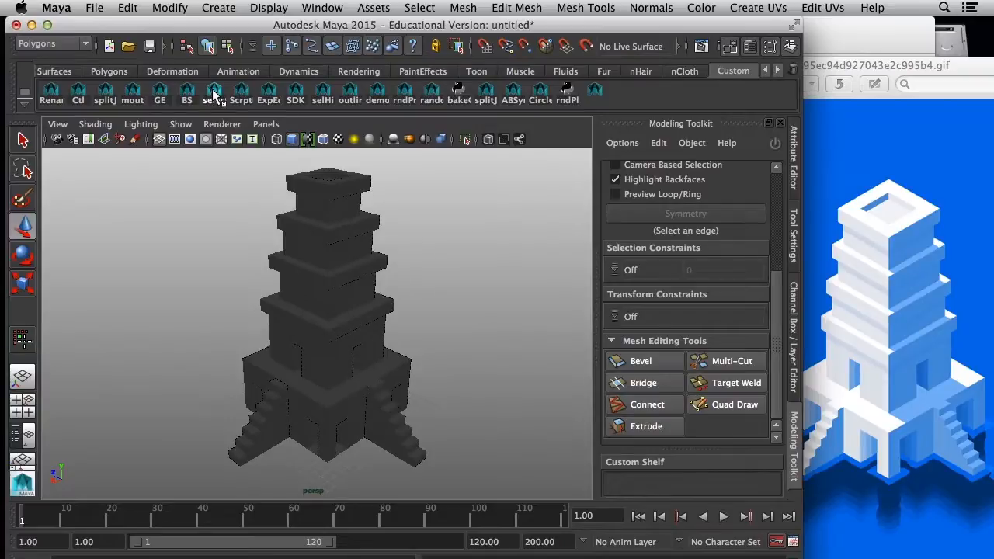